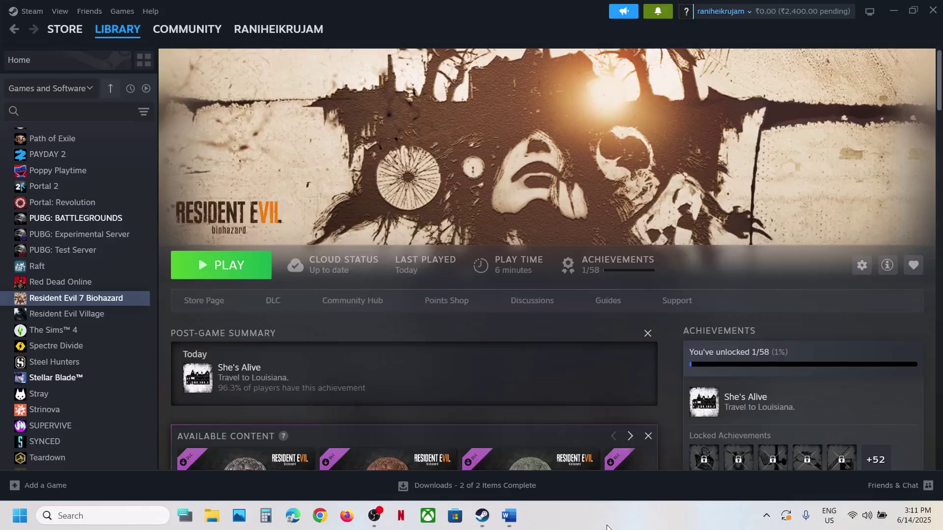
Check the Start menu's restart option and review the dx11_non-rt step in the notes.
{"action": "left_click", "coordinate": [509, 516]}
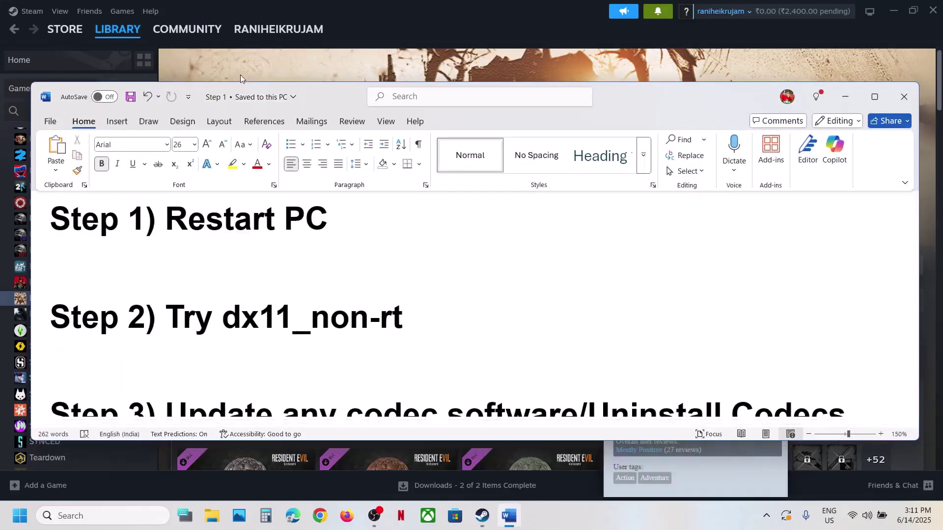
{"action": "left_click", "coordinate": [238, 73]}
{"action": "left_click", "coordinate": [19, 516]}
{"action": "left_click", "coordinate": [357, 473]}
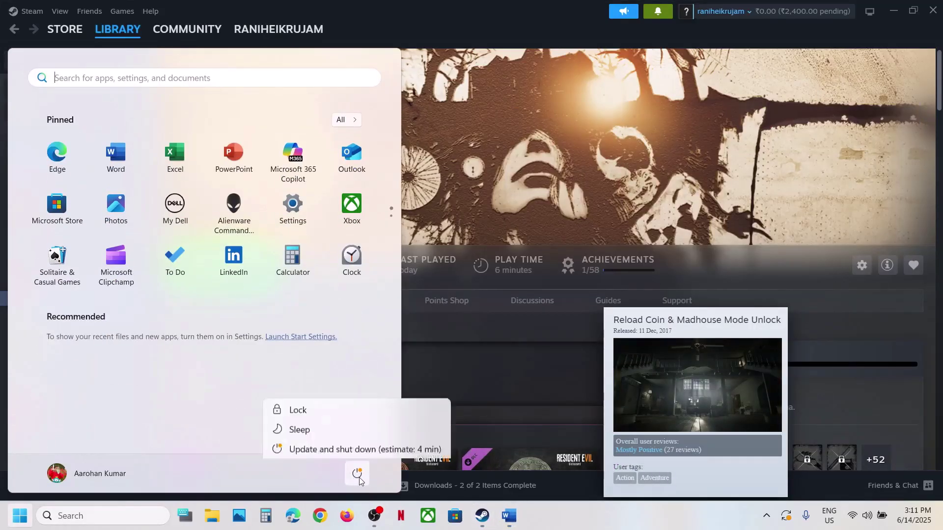
{"action": "left_click", "coordinate": [557, 194]}
{"action": "left_click", "coordinate": [557, 195]}
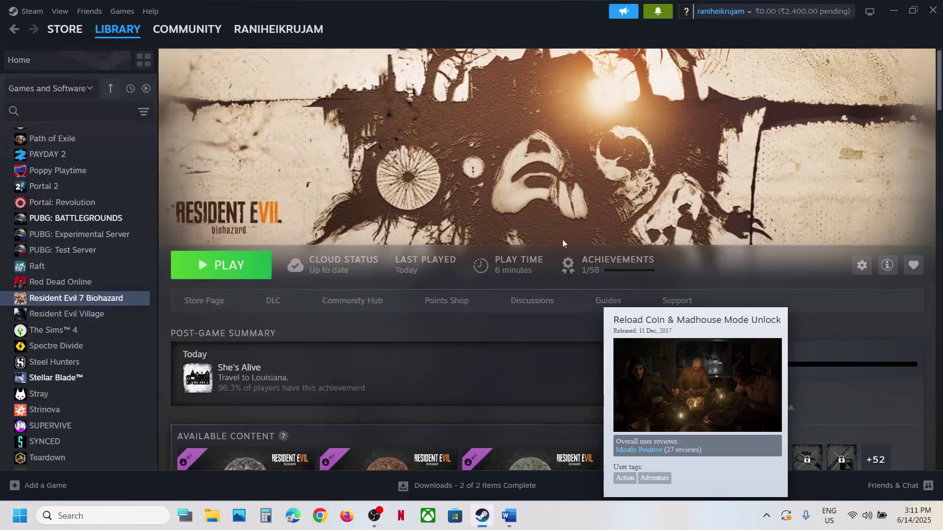
{"action": "left_click", "coordinate": [509, 516]}
{"action": "left_click", "coordinate": [410, 316]}
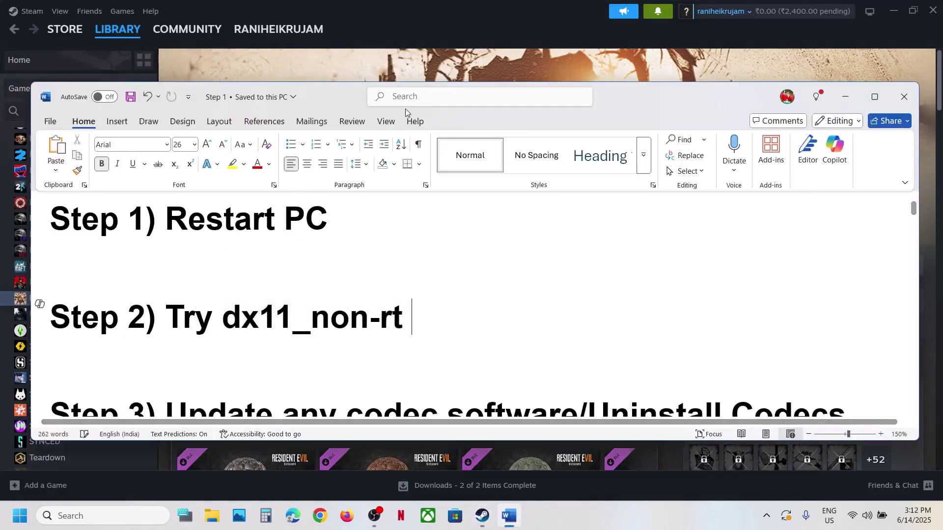
{"action": "left_click", "coordinate": [419, 15]}
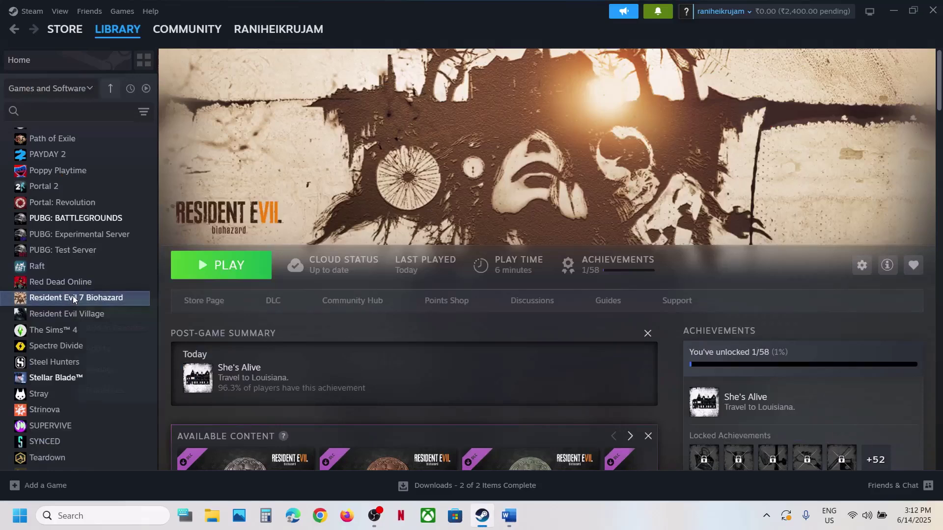
Set Resident Evil 7's Beta Participation to dx11_non-rt and start the update download.
{"action": "right_click", "coordinate": [73, 295]}
{"action": "left_click", "coordinate": [114, 389]}
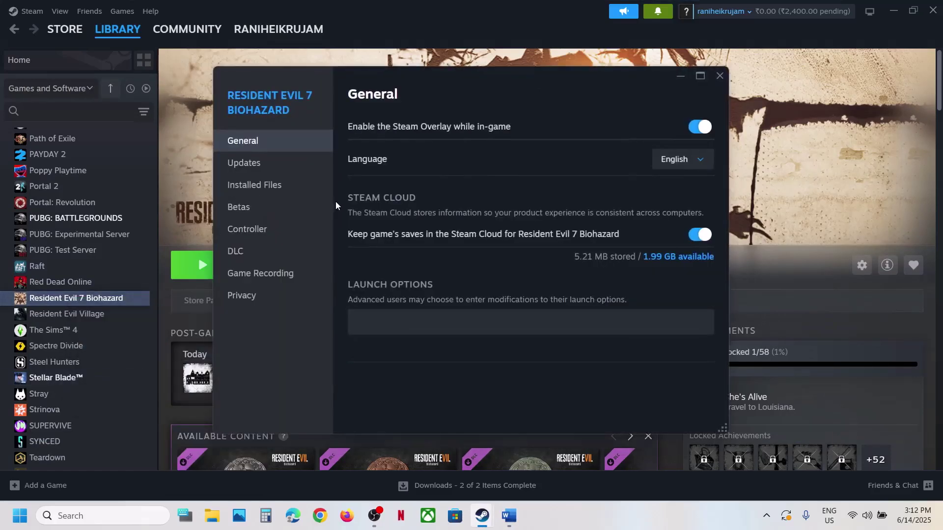
{"action": "left_click", "coordinate": [237, 210]}
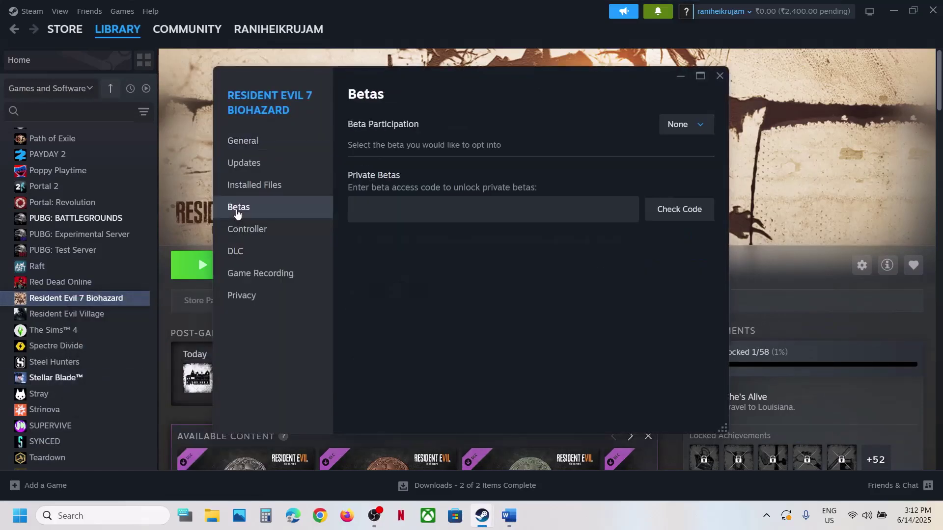
{"action": "left_click", "coordinate": [701, 127]}
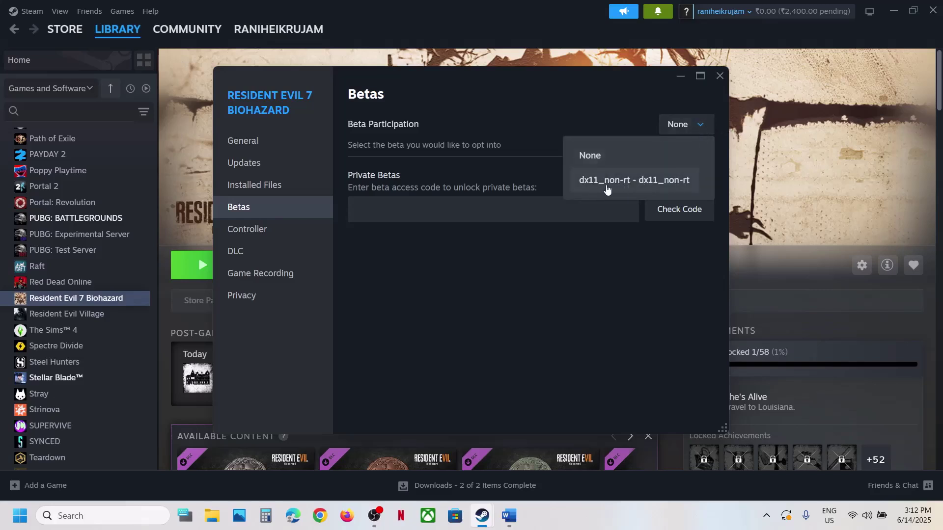
{"action": "left_click", "coordinate": [618, 186]}
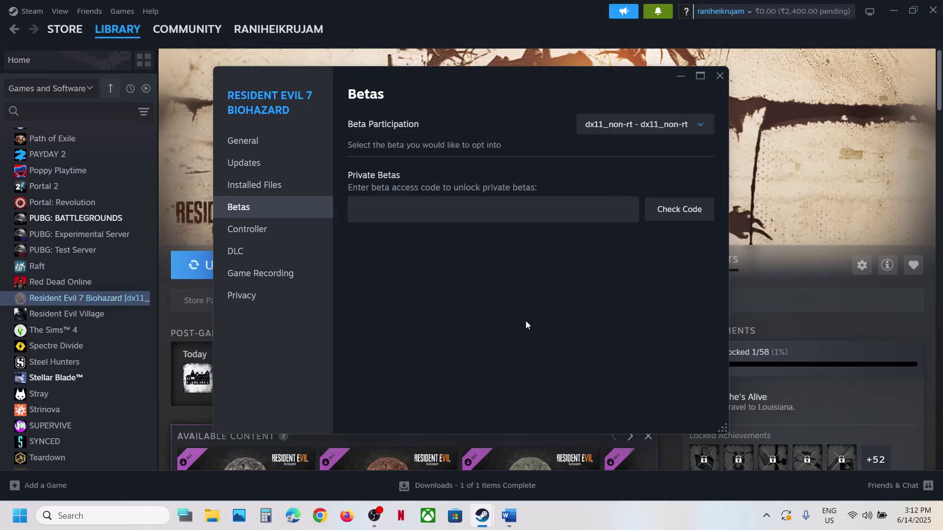
{"action": "left_click", "coordinate": [720, 75]}
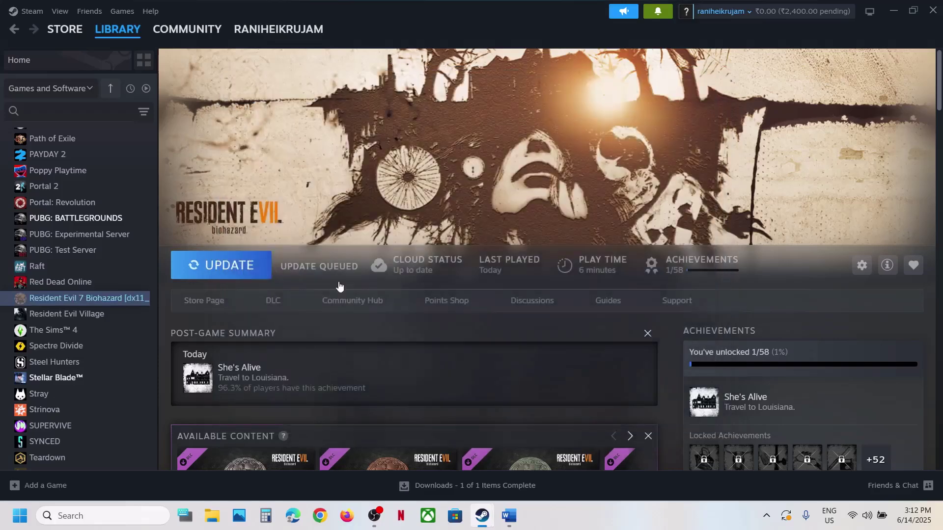
{"action": "left_click", "coordinate": [260, 273]}
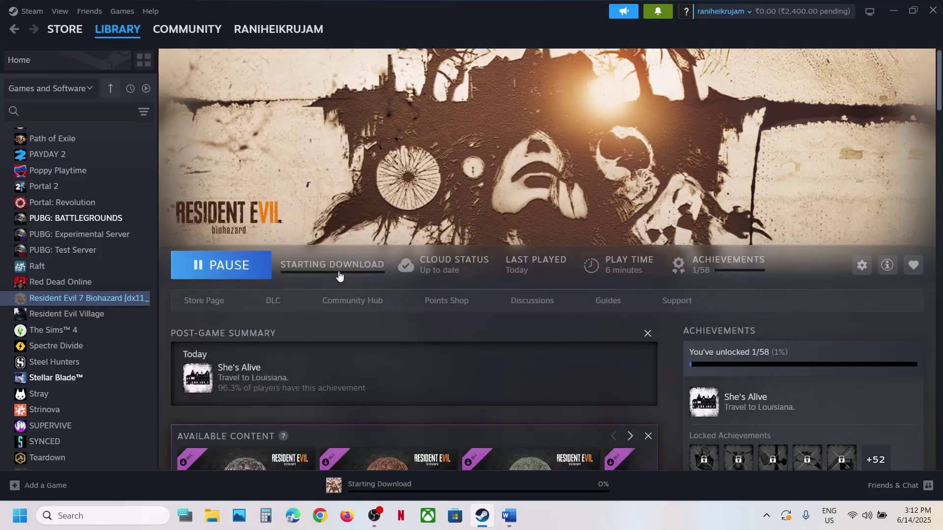
{"action": "left_click", "coordinate": [509, 517]}
{"action": "scroll", "coordinate": [392, 357], "scroll_direction": "down", "scroll_amount": 3}
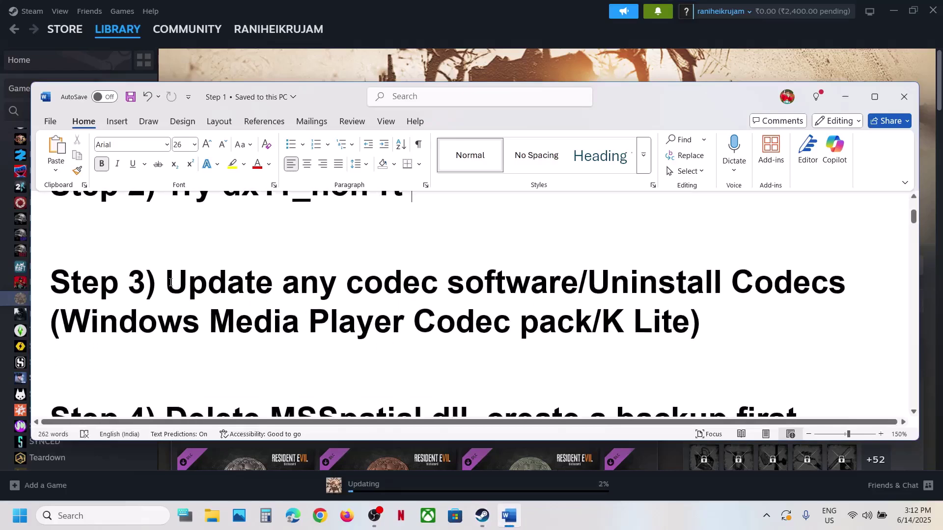
{"action": "left_click_drag", "start_coordinate": [166, 283], "coordinate": [448, 282]}
{"action": "left_click_drag", "start_coordinate": [592, 283], "coordinate": [511, 324]}
{"action": "left_click", "coordinate": [511, 324]}
{"action": "left_click_drag", "start_coordinate": [108, 326], "coordinate": [561, 324]}
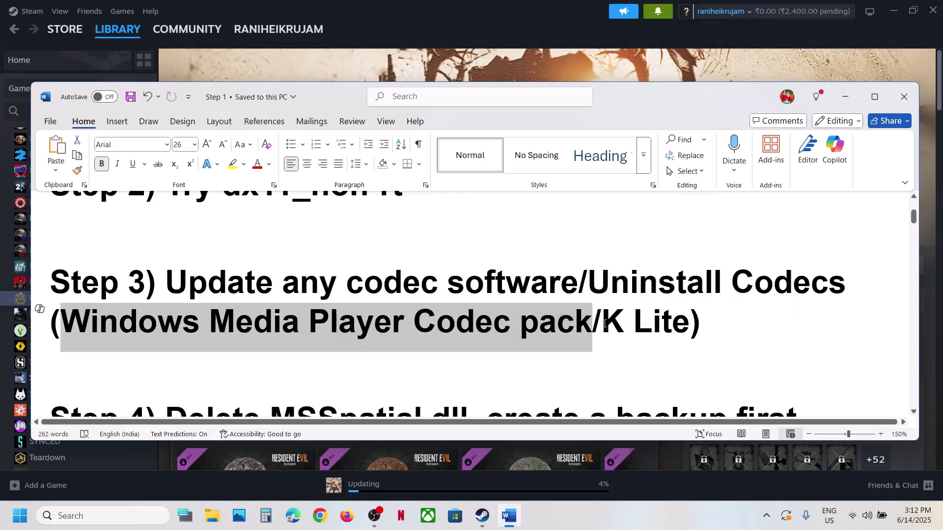
{"action": "left_click_drag", "start_coordinate": [604, 323], "coordinate": [689, 324]}
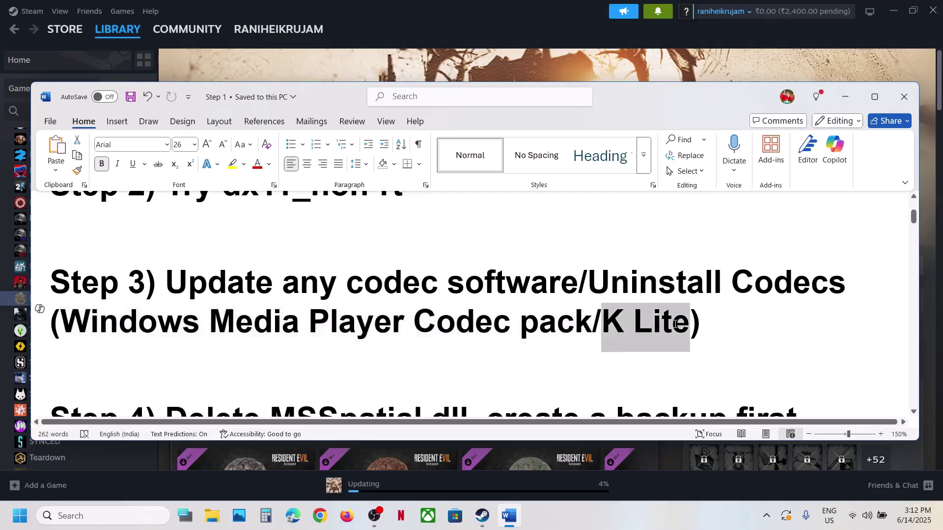
{"action": "left_click", "coordinate": [420, 54]}
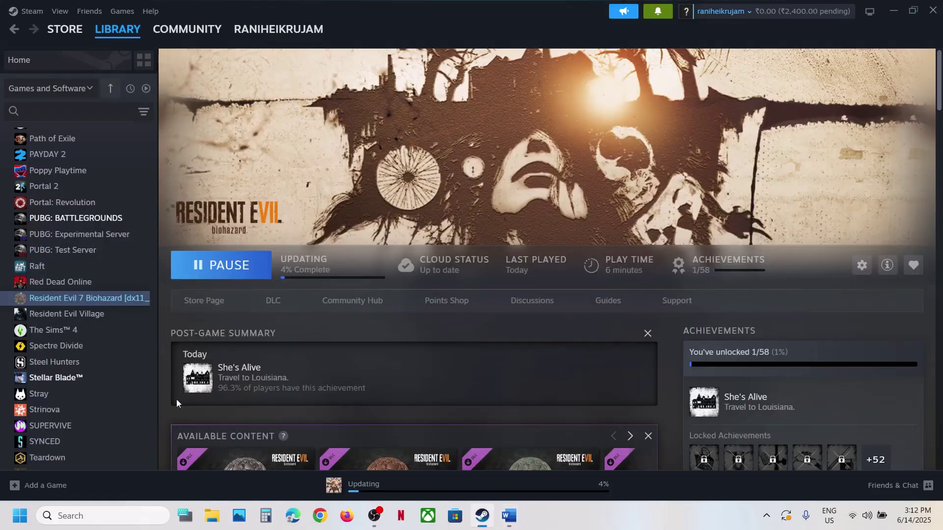
Search 'control' and open Control Panel's Uninstall a program list.
{"action": "left_click", "coordinate": [141, 518]}
{"action": "type", "text": "con"}
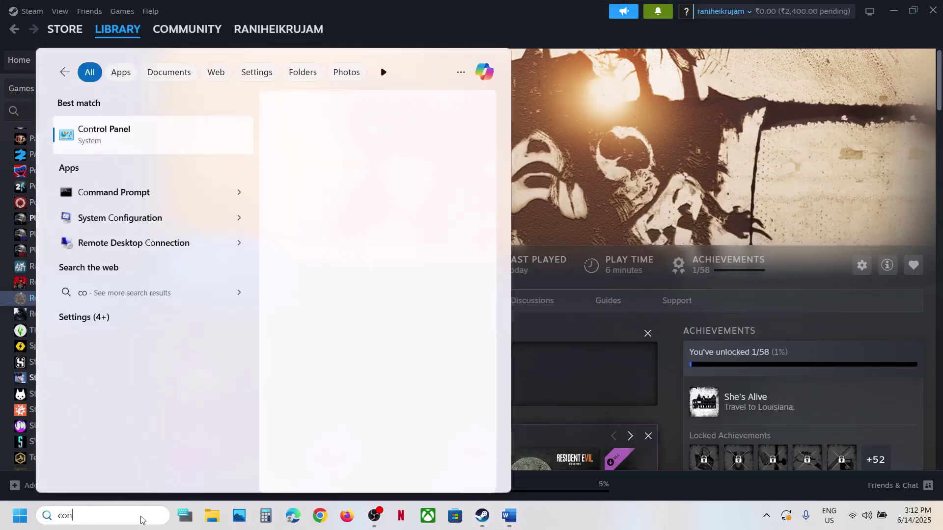
{"action": "type", "text": "trol"}
{"action": "key", "text": "Escape"}
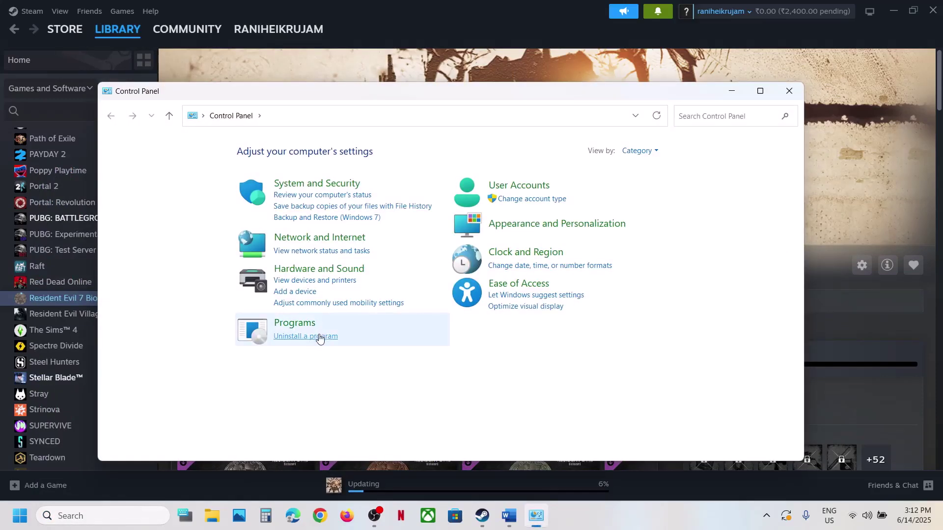
{"action": "left_click", "coordinate": [320, 337]}
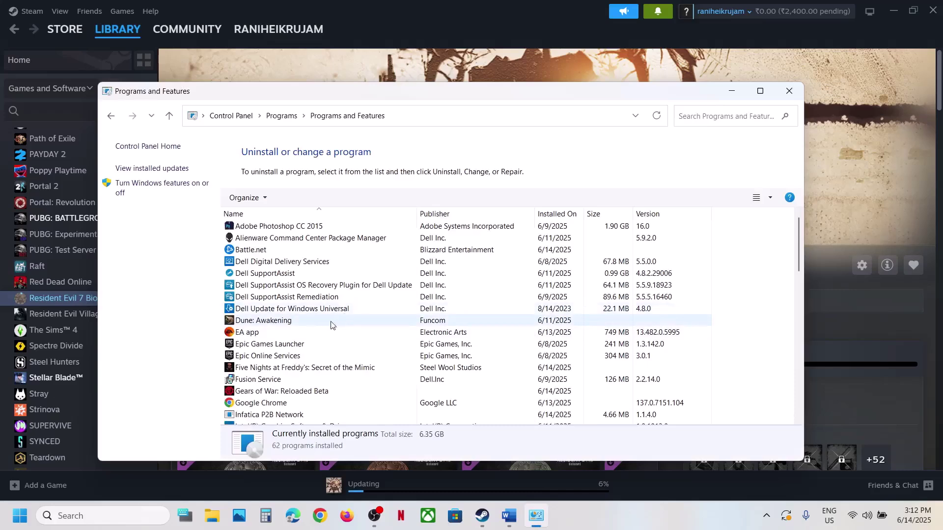
Uninstall K-Lite Mega Codec Pack, approve the permission prompt, then return to the notes.
{"action": "left_click", "coordinate": [300, 358]}
{"action": "key", "text": "k"}
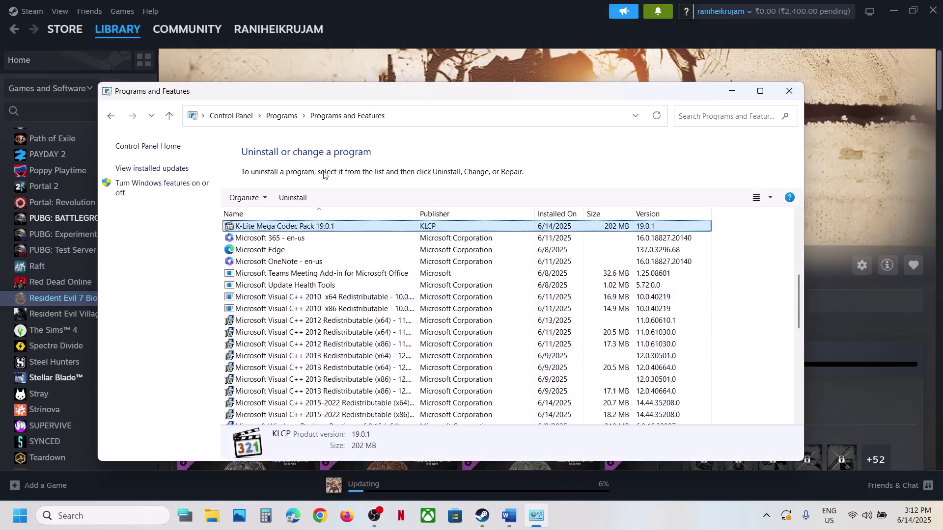
{"action": "right_click", "coordinate": [282, 232]}
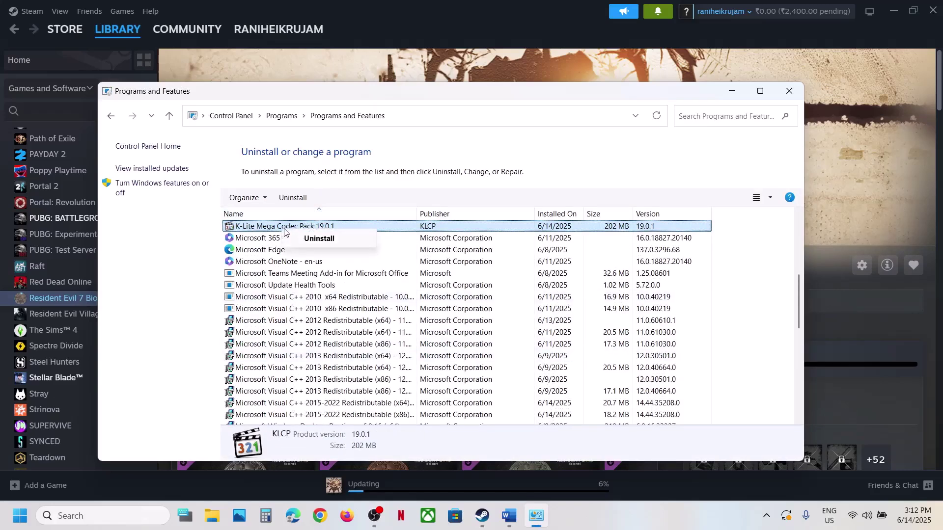
{"action": "left_click", "coordinate": [319, 239]}
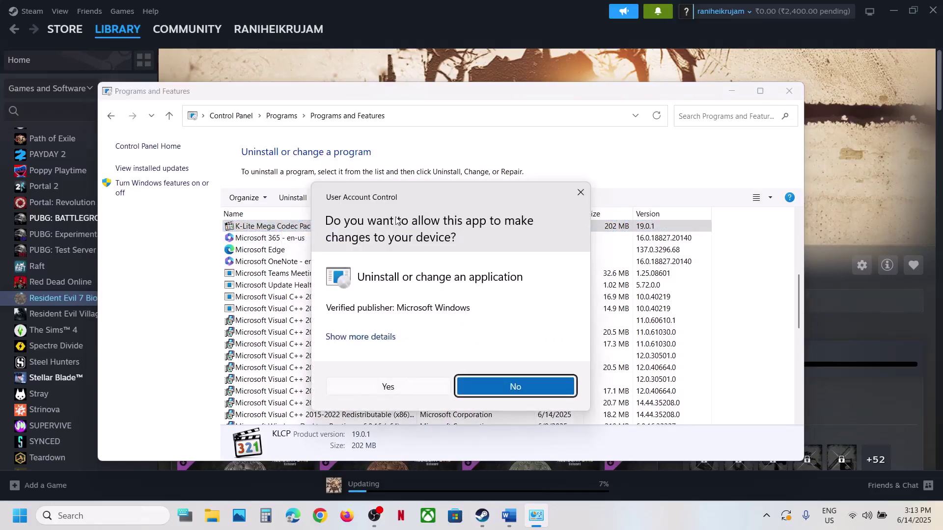
{"action": "left_click", "coordinate": [391, 386]}
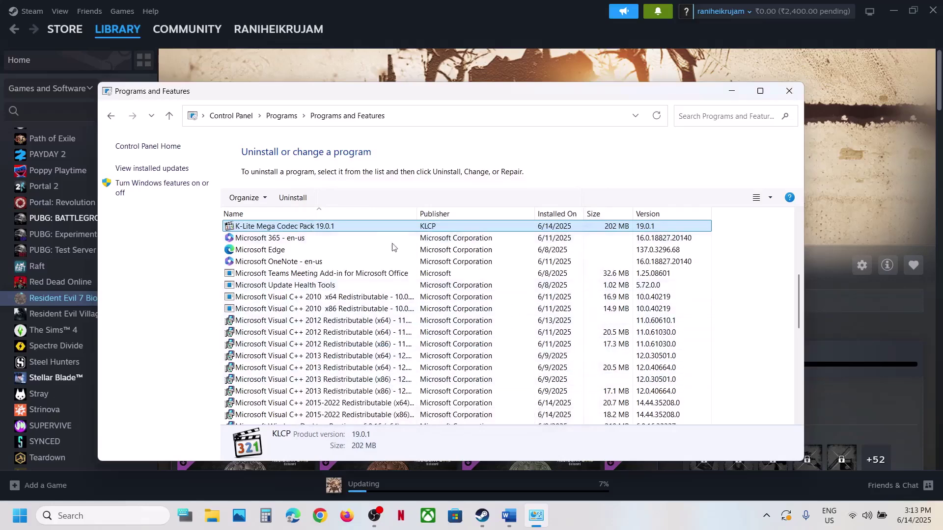
{"action": "left_click", "coordinate": [409, 67]}
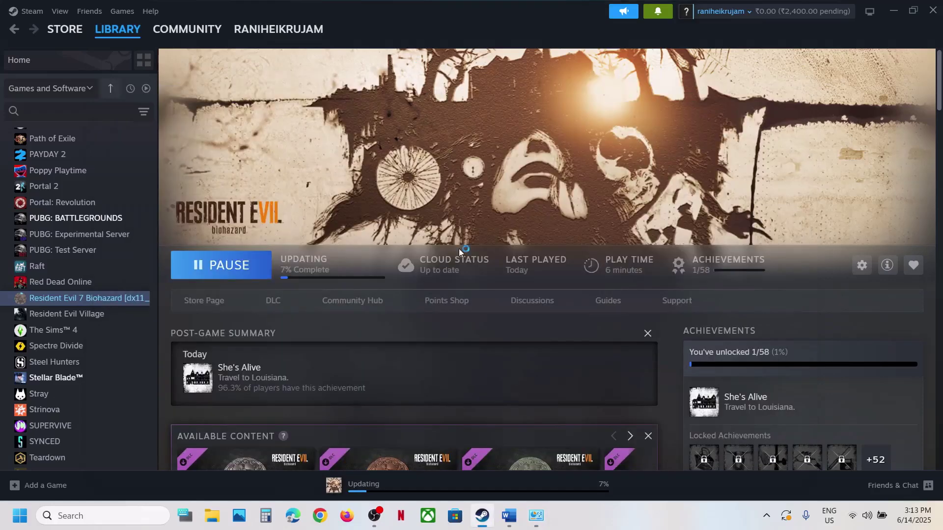
{"action": "left_click", "coordinate": [508, 516]}
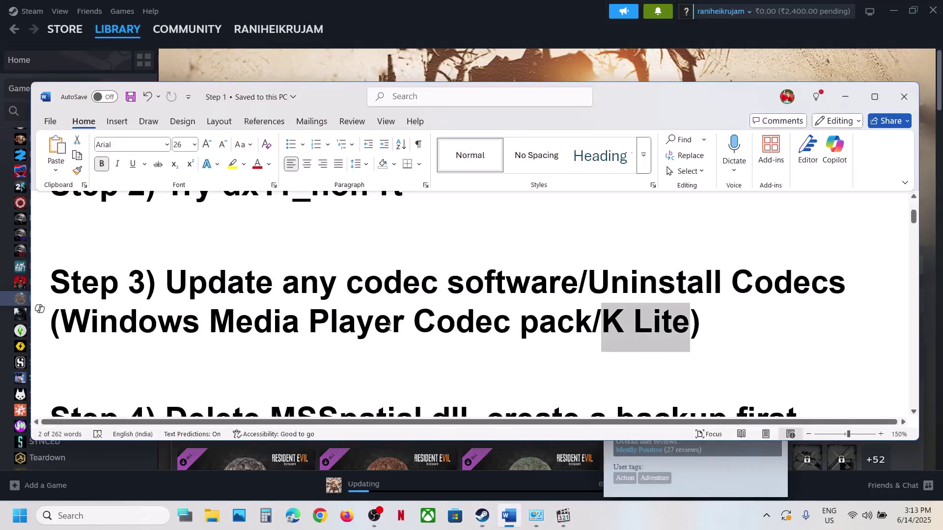
{"action": "key", "text": "super"}
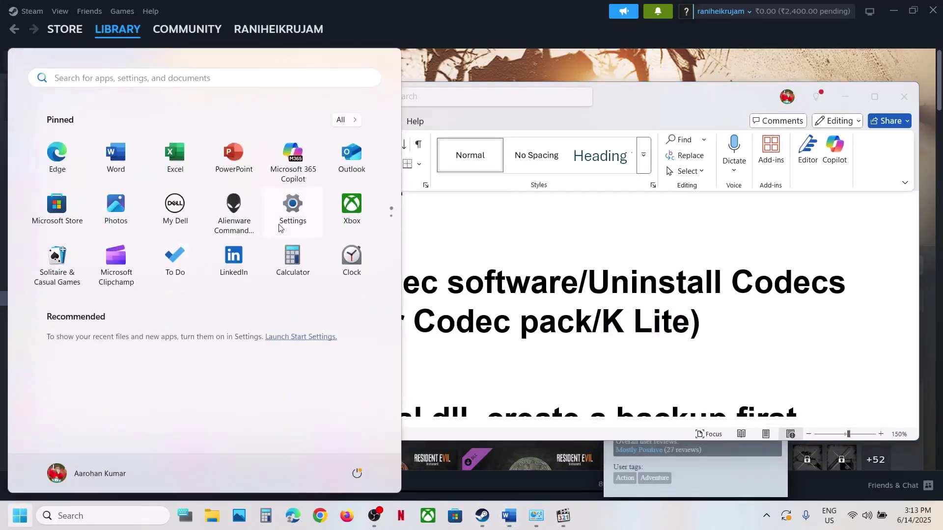
{"action": "left_click", "coordinate": [292, 211]}
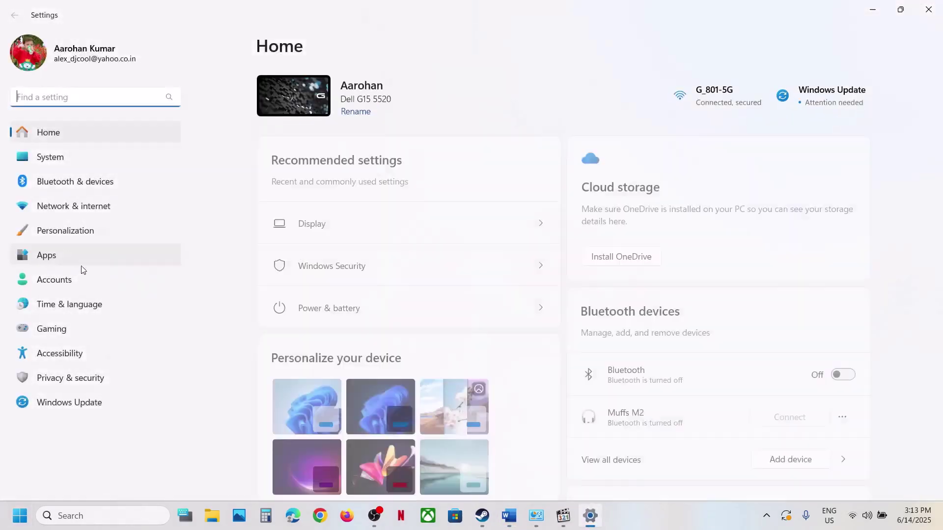
{"action": "left_click", "coordinate": [64, 251]}
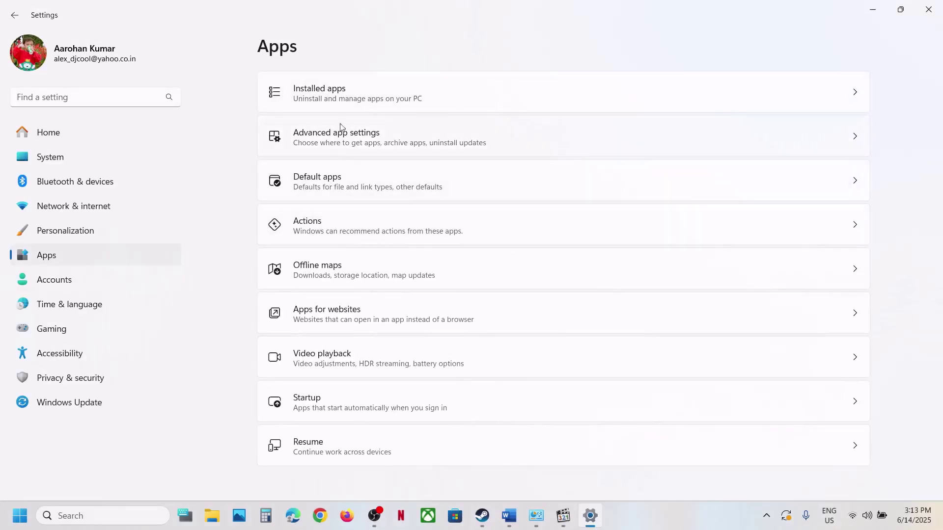
{"action": "left_click", "coordinate": [341, 104]}
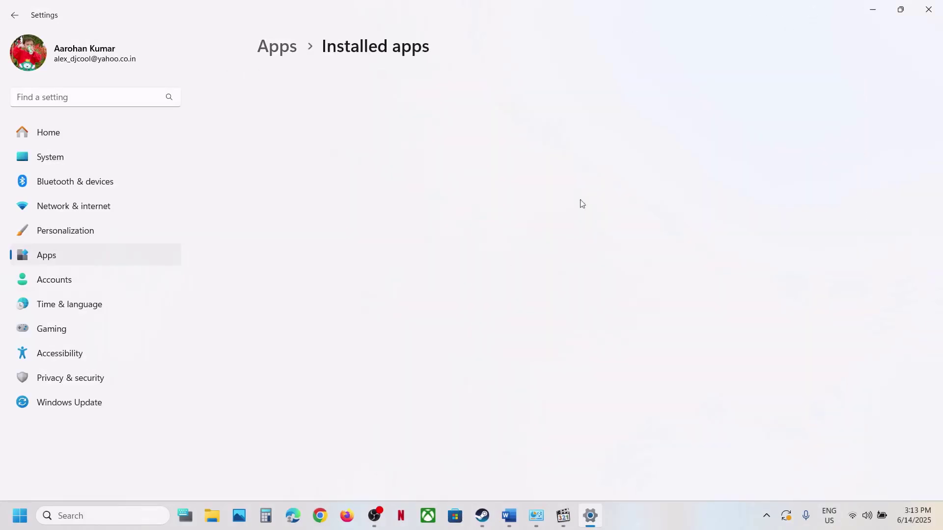
{"action": "left_click", "coordinate": [872, 10]}
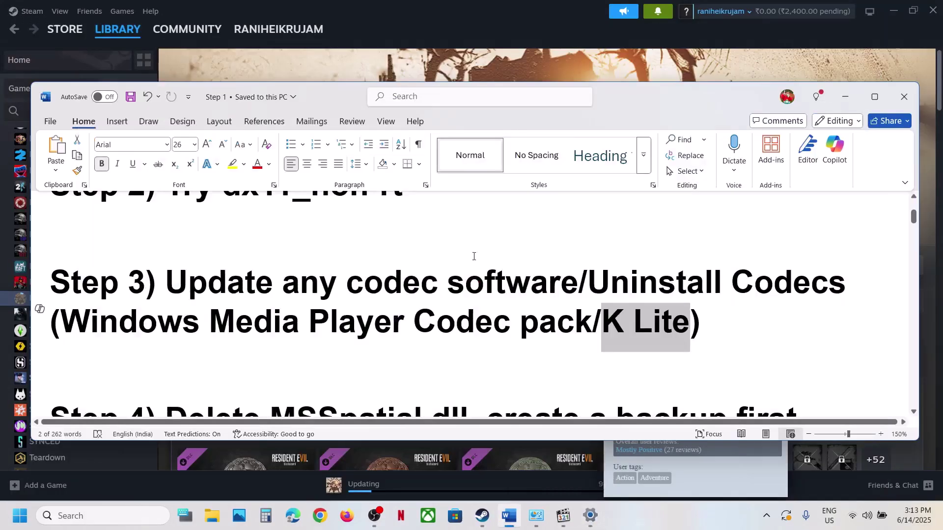
Highlight the codec pack names listed in Step 3 of the notes.
{"action": "left_click", "coordinate": [362, 283]}
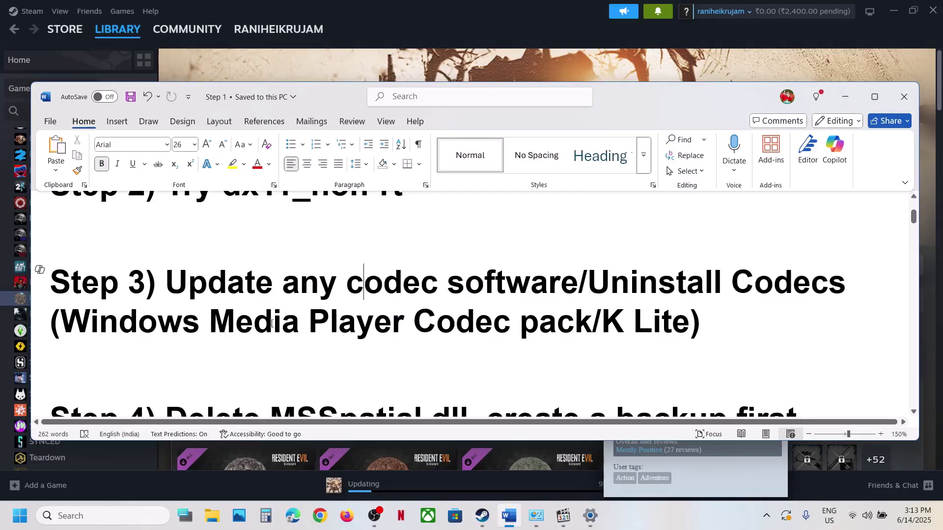
{"action": "left_click_drag", "start_coordinate": [98, 322], "coordinate": [689, 324]}
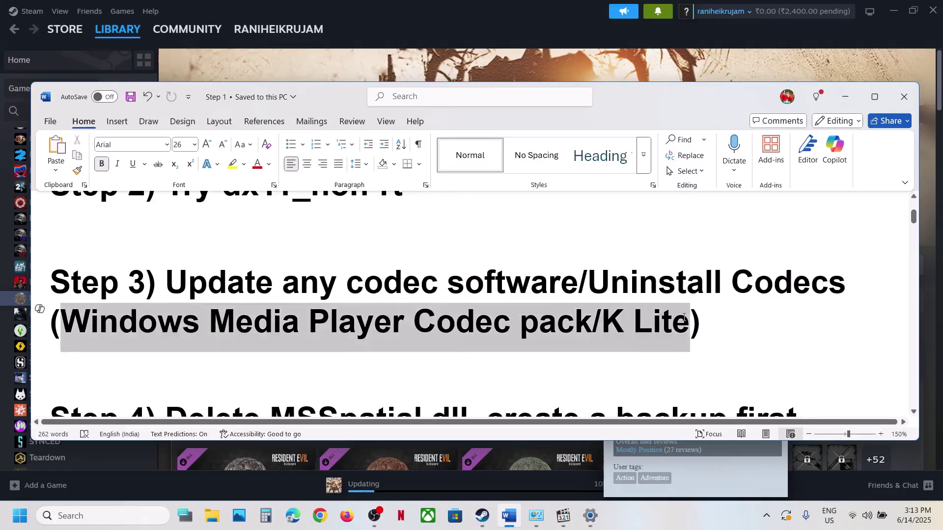
{"action": "left_click", "coordinate": [706, 307]}
Select the MSSpatial.dll file name in Step 4, then bring Steam to the front.
{"action": "scroll", "coordinate": [309, 317], "scroll_direction": "down", "scroll_amount": 2}
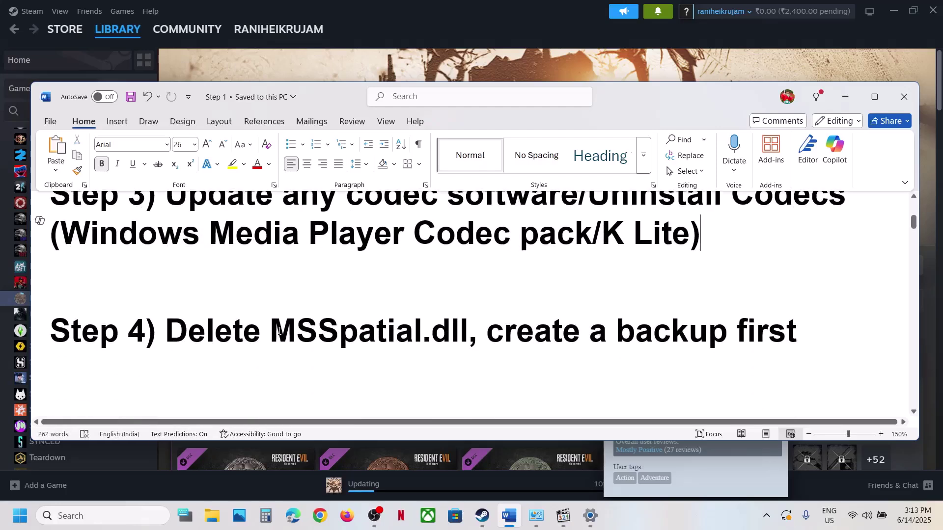
{"action": "left_click_drag", "start_coordinate": [278, 330], "coordinate": [430, 329]}
{"action": "double_click", "coordinate": [460, 328]}
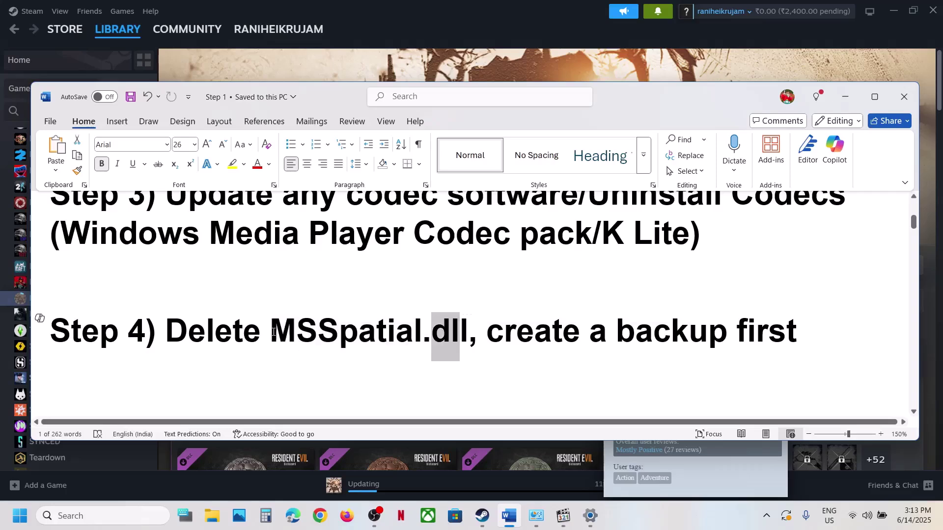
{"action": "left_click_drag", "start_coordinate": [272, 330], "coordinate": [469, 330]}
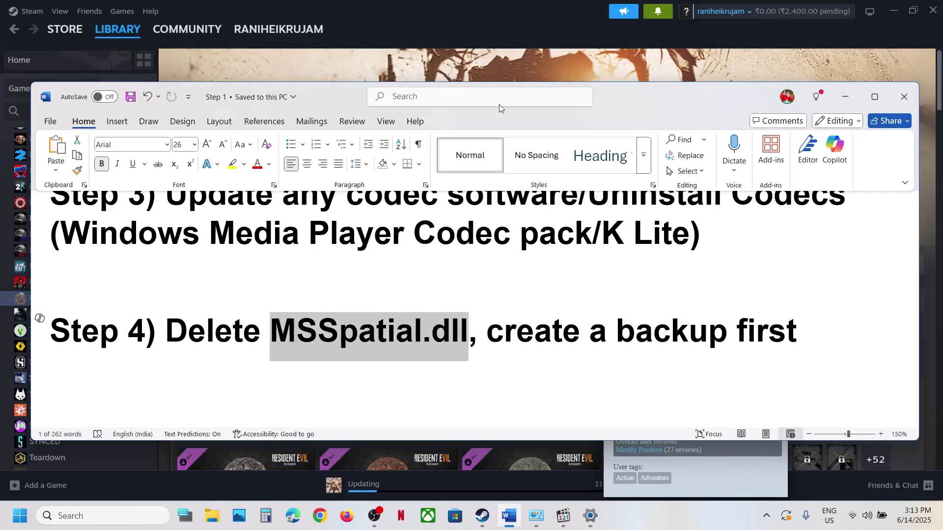
{"action": "left_click", "coordinate": [463, 66]}
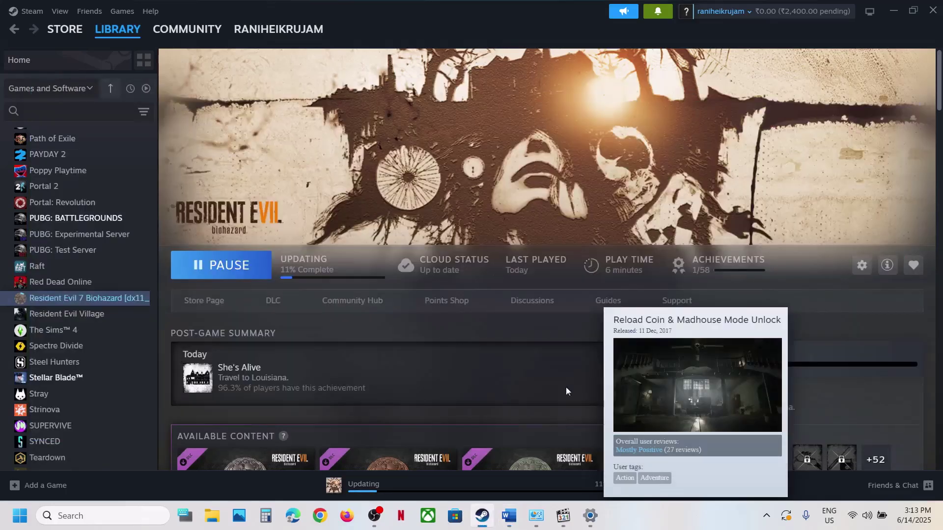
Open Resident Evil 7's install folder through Manage > Browse local files.
{"action": "right_click", "coordinate": [86, 299]}
{"action": "mouse_move", "coordinate": [140, 382]}
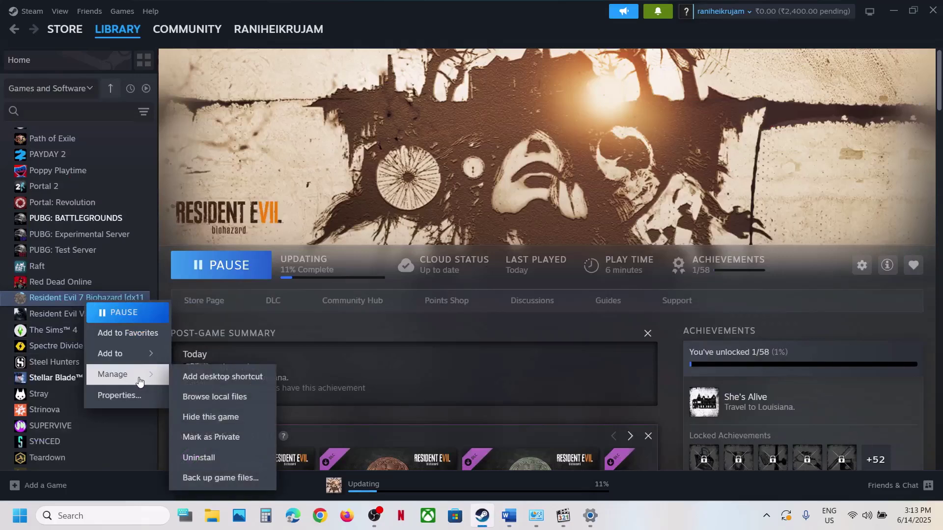
{"action": "left_click", "coordinate": [231, 397]}
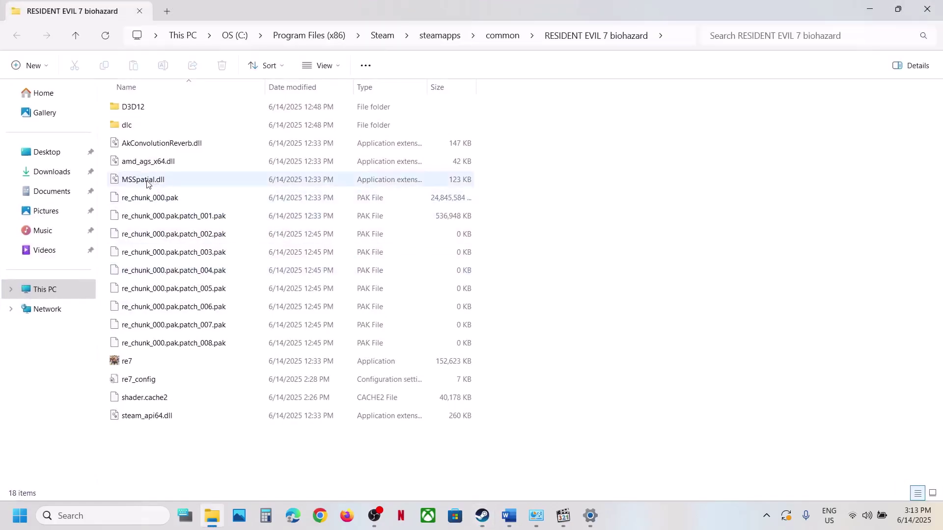
Copy MSSpatial.dll and paste the backup onto the desktop, then return to the folder.
{"action": "left_click", "coordinate": [147, 185]}
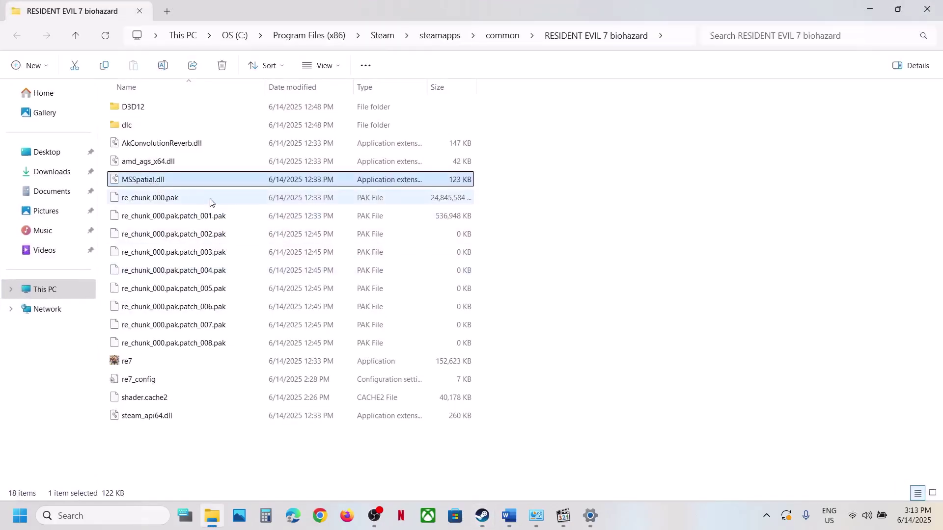
{"action": "right_click", "coordinate": [146, 184]}
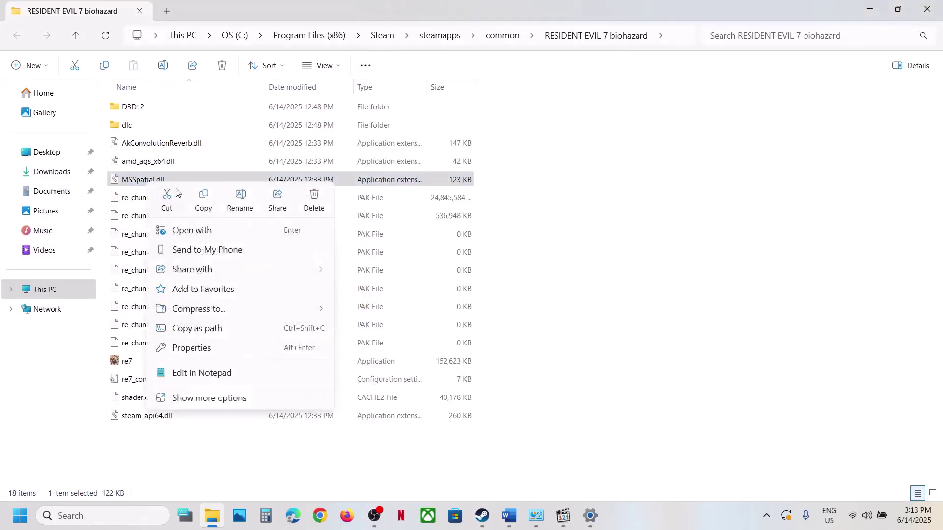
{"action": "left_click", "coordinate": [203, 201]}
{"action": "key", "text": "super+d"}
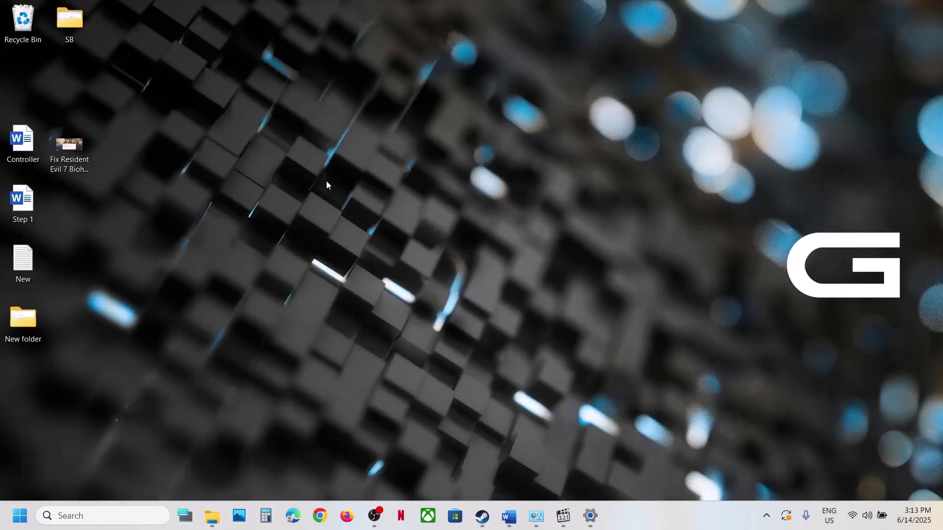
{"action": "key", "text": "ctrl+v"}
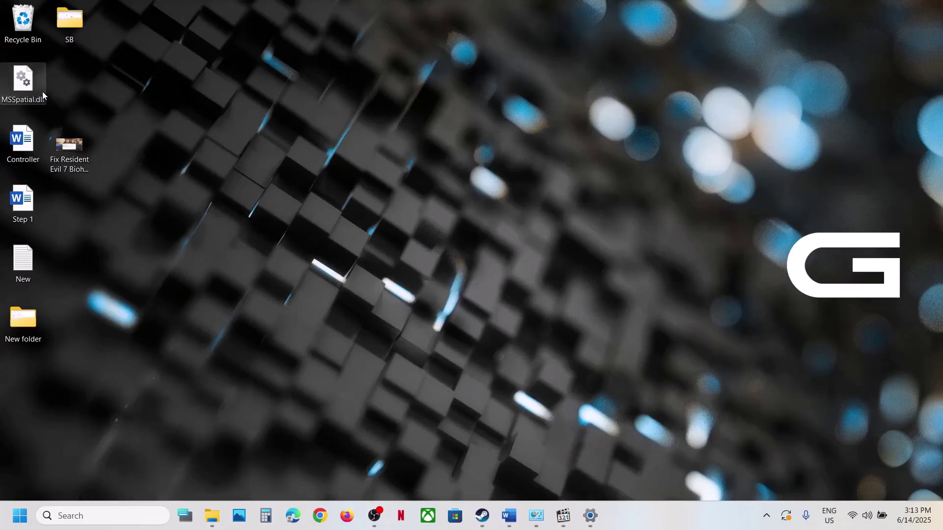
{"action": "left_click_drag", "start_coordinate": [42, 91], "coordinate": [462, 210]}
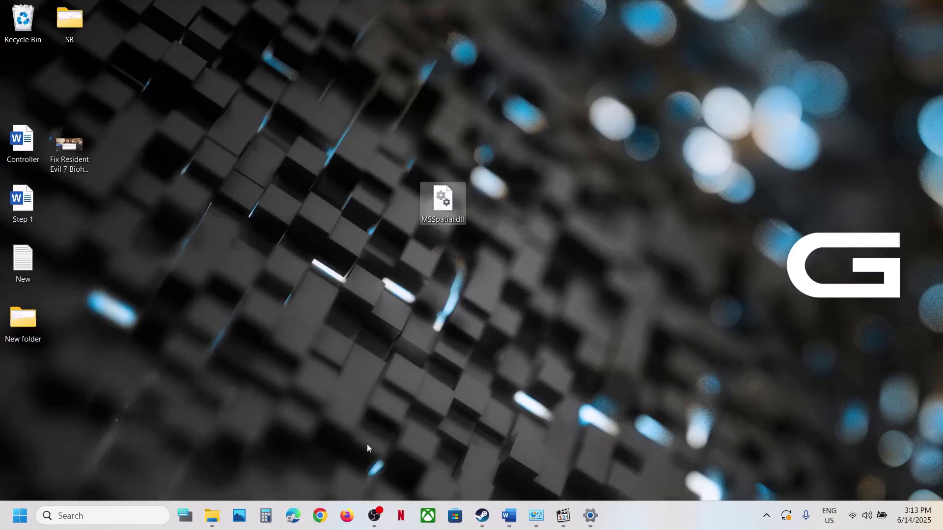
{"action": "key", "text": "super+d"}
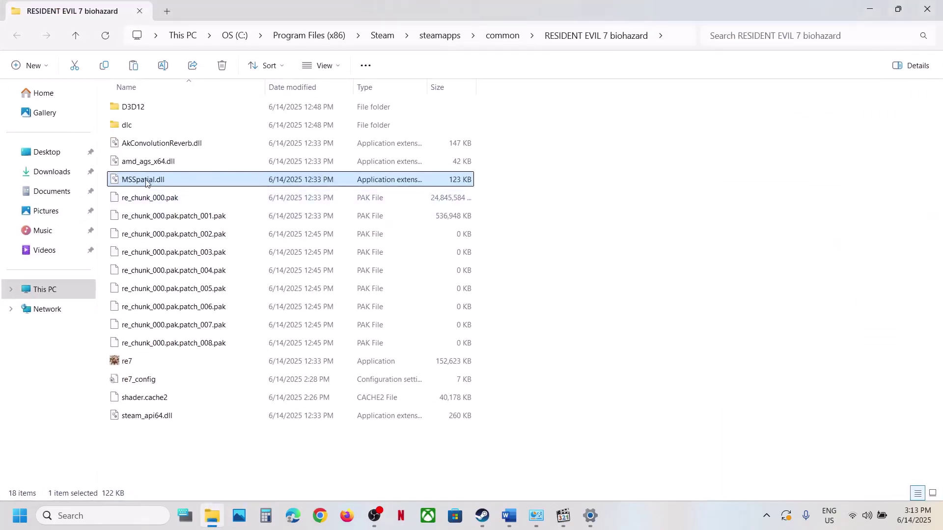
Rename MSSpatial.dll in the RESIDENT EVIL 7 biohazard folder to MSSpatial.dll.old.
{"action": "right_click", "coordinate": [146, 182]}
{"action": "left_click", "coordinate": [247, 201]}
{"action": "left_click", "coordinate": [184, 183]}
{"action": "left_click", "coordinate": [208, 185]}
{"action": "right_click", "coordinate": [206, 185]}
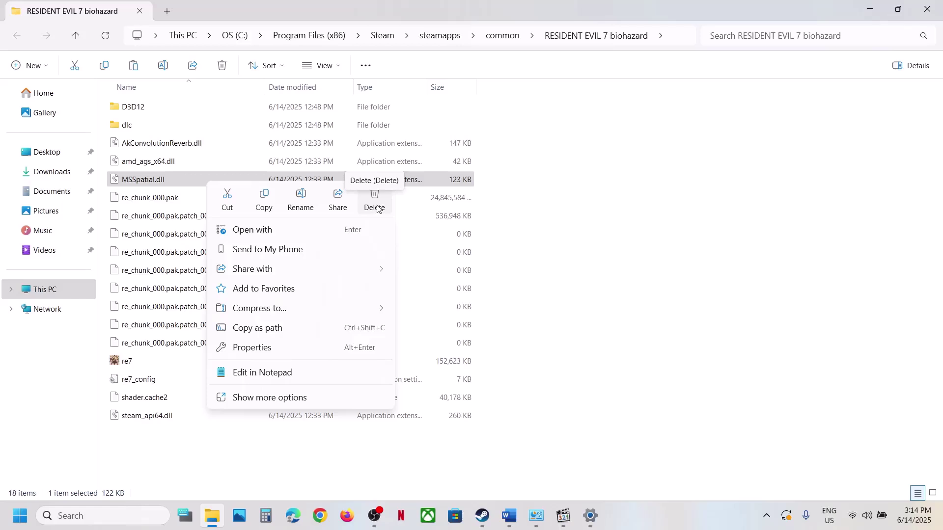
{"action": "left_click", "coordinate": [301, 201]}
{"action": "left_click", "coordinate": [172, 182]}
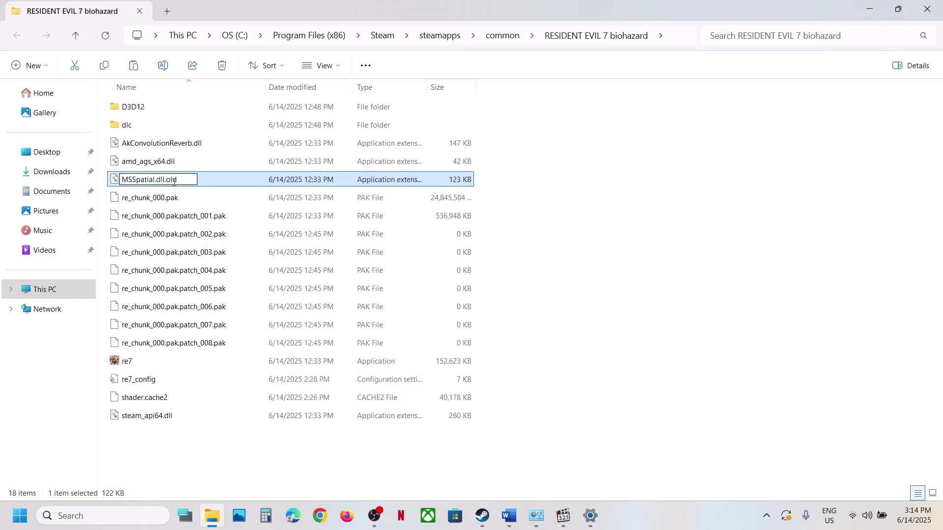
{"action": "left_click", "coordinate": [240, 452]}
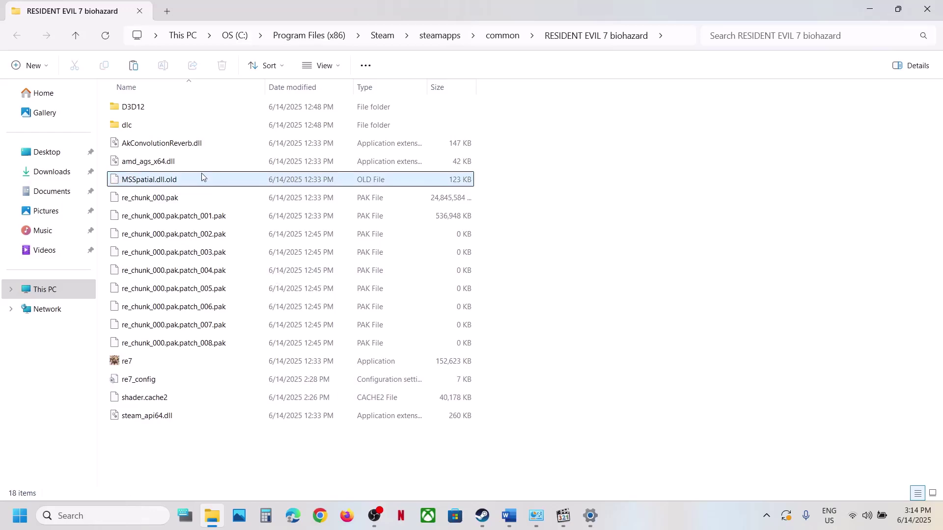
{"action": "key", "text": "super+d"}
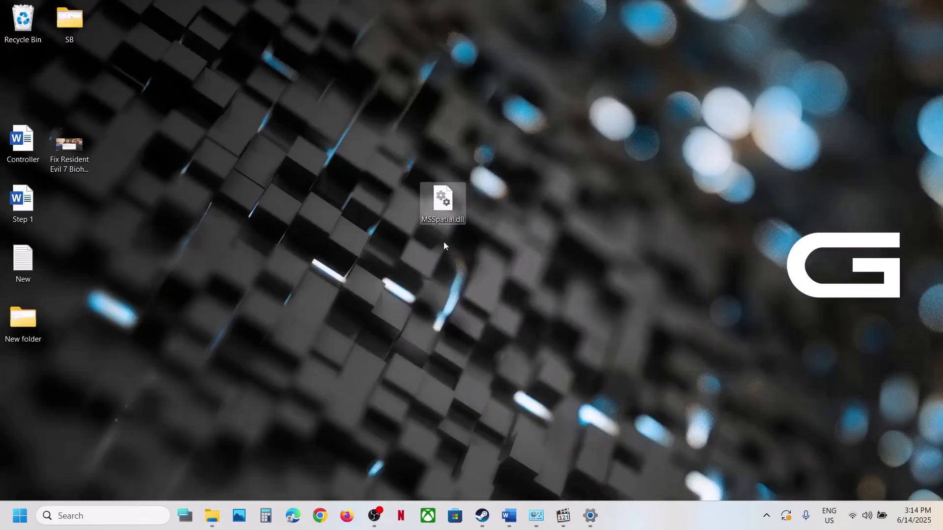
Scroll the Word notes to Step 5 on deleting the config file, then switch to Steam.
{"action": "left_click", "coordinate": [486, 523]}
{"action": "left_click", "coordinate": [509, 516]}
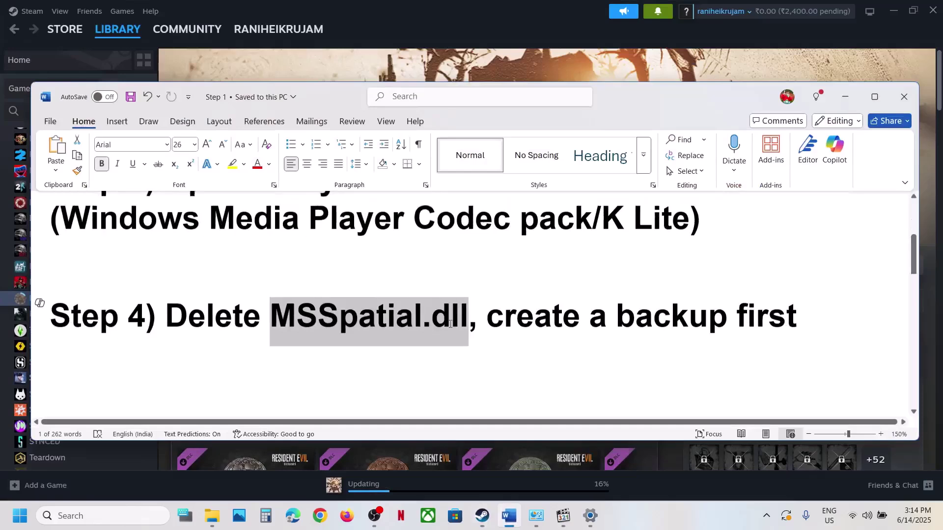
{"action": "scroll", "coordinate": [449, 324], "scroll_direction": "down", "scroll_amount": 5}
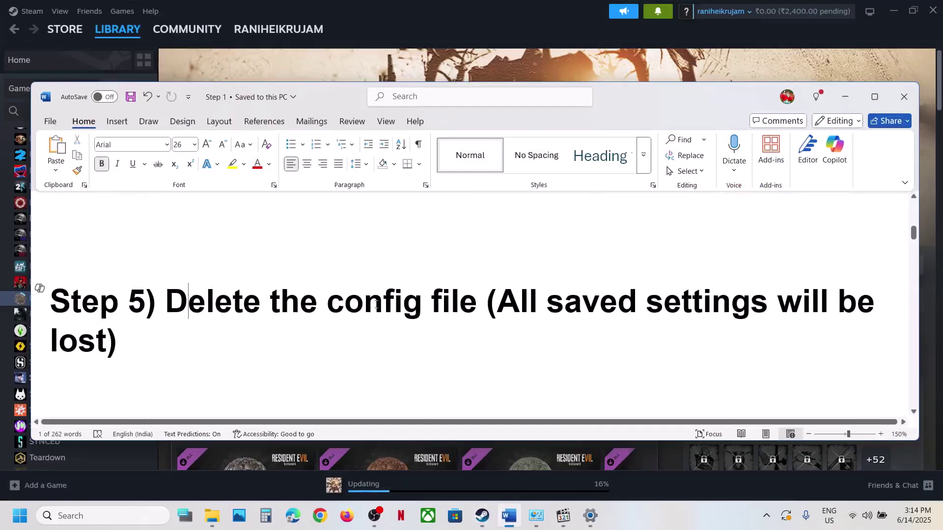
{"action": "left_click_drag", "start_coordinate": [167, 302], "coordinate": [497, 307]}
{"action": "left_click", "coordinate": [451, 14]}
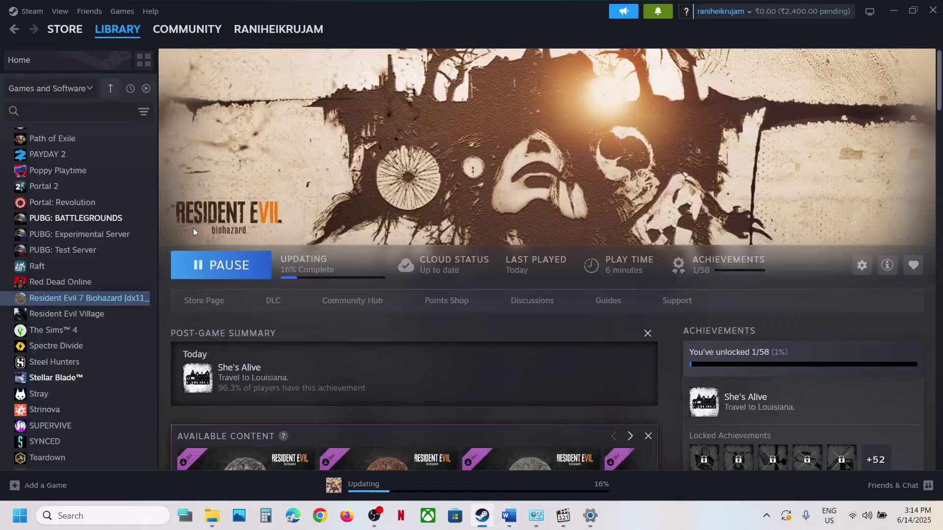
Open the game folder maximized and view then close re7_config.ini.
{"action": "right_click", "coordinate": [93, 299]}
{"action": "mouse_move", "coordinate": [129, 373]}
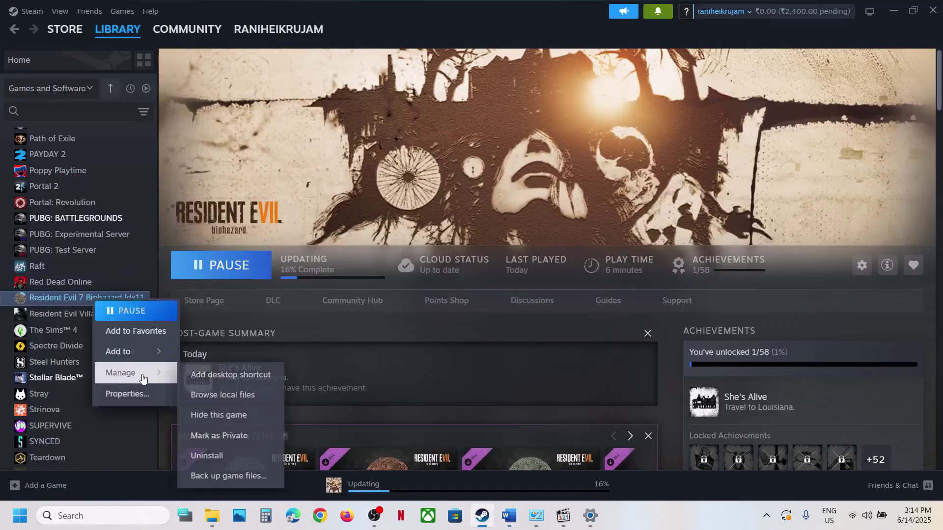
{"action": "left_click", "coordinate": [251, 402]}
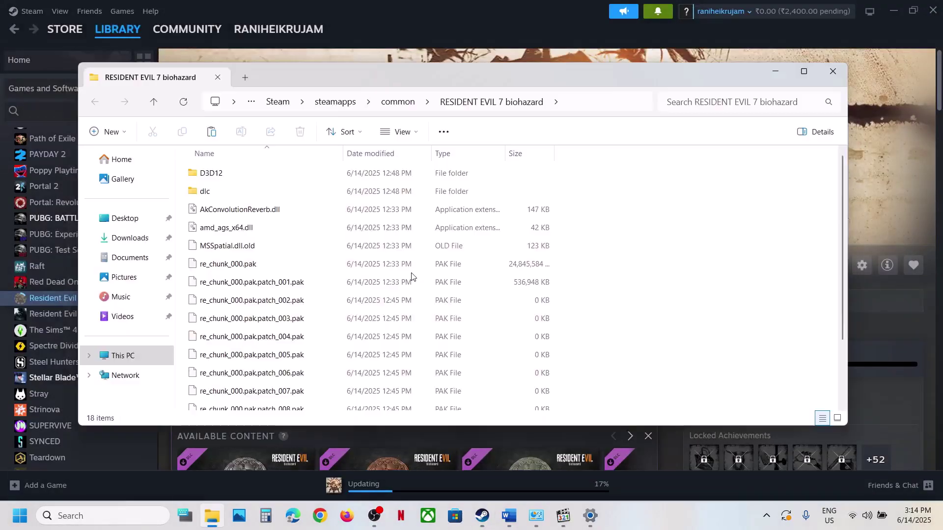
{"action": "left_click", "coordinate": [805, 73]}
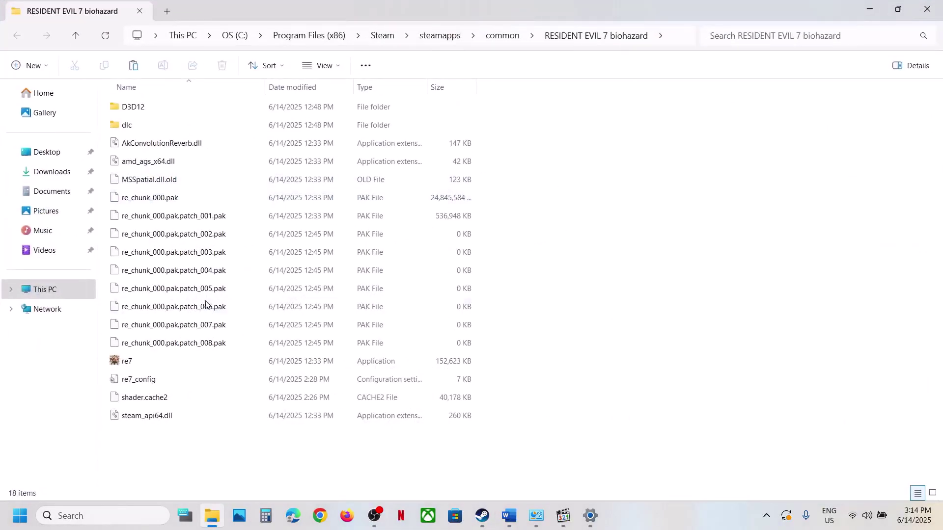
{"action": "double_click", "coordinate": [143, 380]}
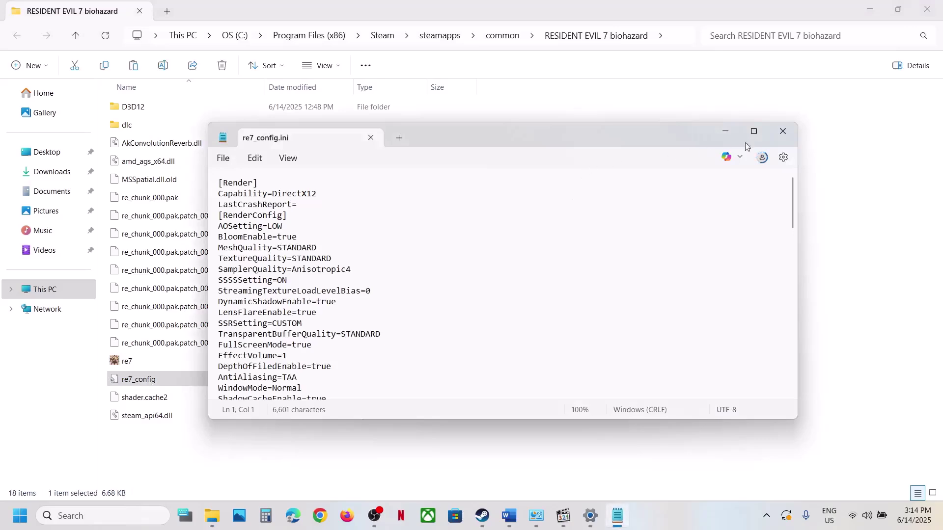
{"action": "left_click", "coordinate": [796, 133]}
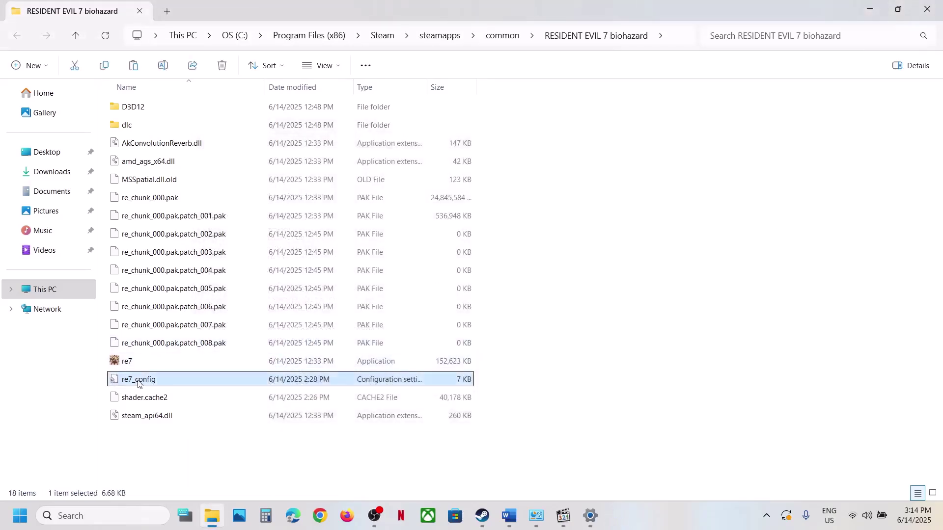
Back up re7_config to the desktop beside the MSSpatial.dll copy.
{"action": "right_click", "coordinate": [184, 378]}
{"action": "left_click", "coordinate": [196, 394]}
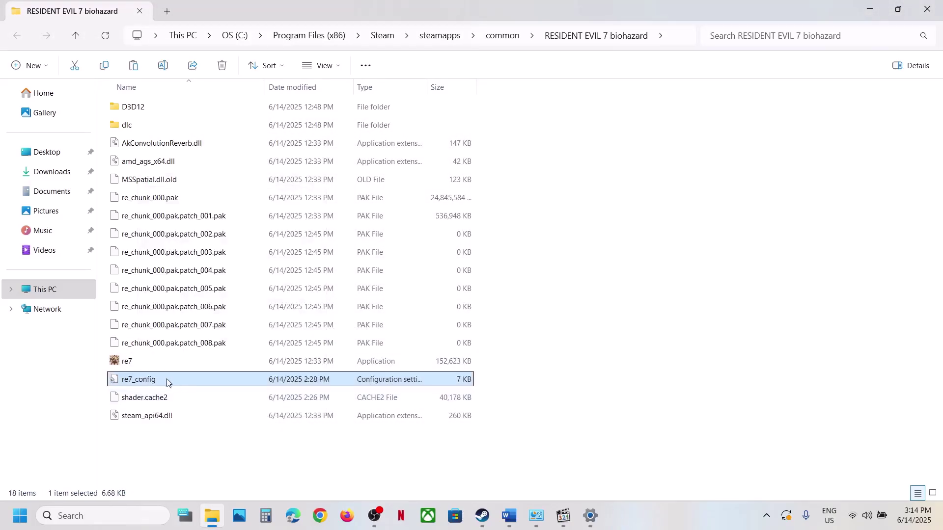
{"action": "key", "text": "super+d"}
{"action": "key", "text": "ctrl+v"}
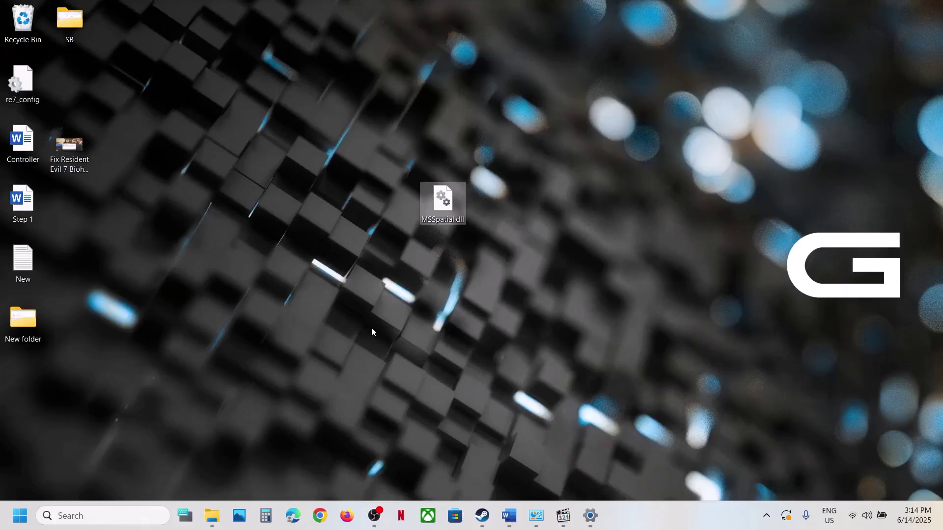
{"action": "left_click_drag", "start_coordinate": [22, 81], "coordinate": [397, 199]}
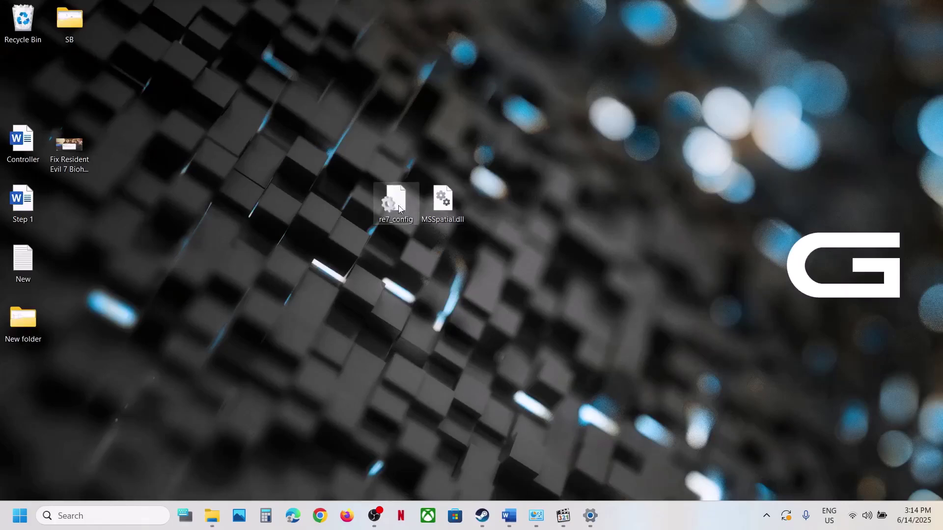
Select re7_config without deleting it, then close the game folder window.
{"action": "left_click", "coordinate": [212, 516]}
{"action": "left_click", "coordinate": [214, 516]}
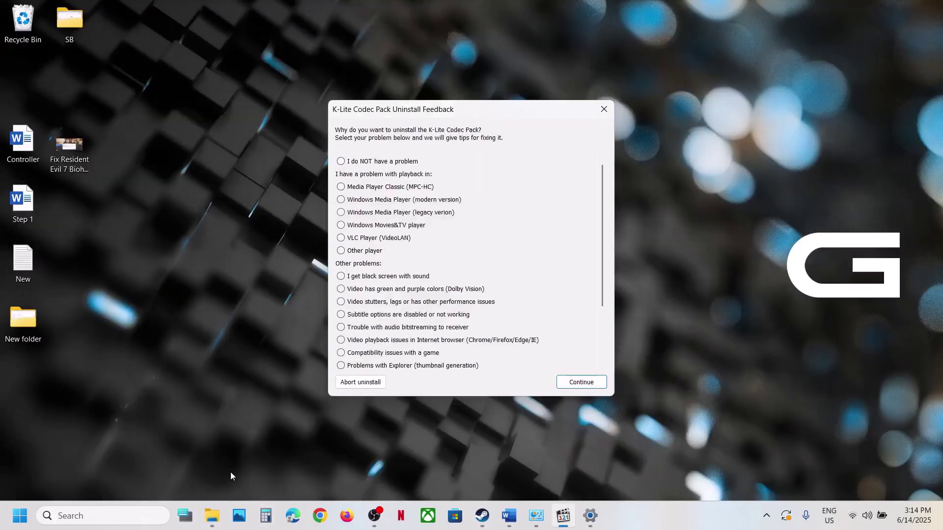
{"action": "left_click", "coordinate": [217, 518]}
{"action": "right_click", "coordinate": [141, 379]}
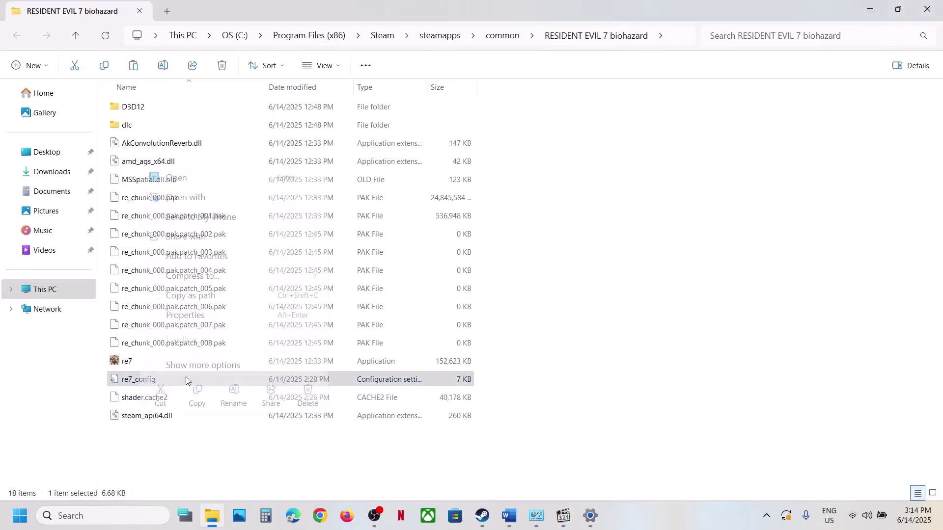
{"action": "left_click", "coordinate": [338, 454]}
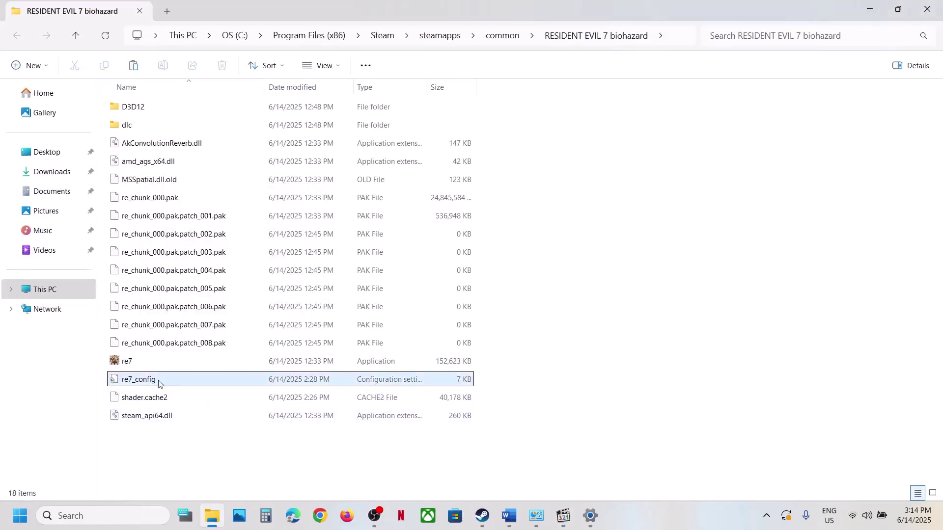
{"action": "left_click", "coordinate": [147, 380]}
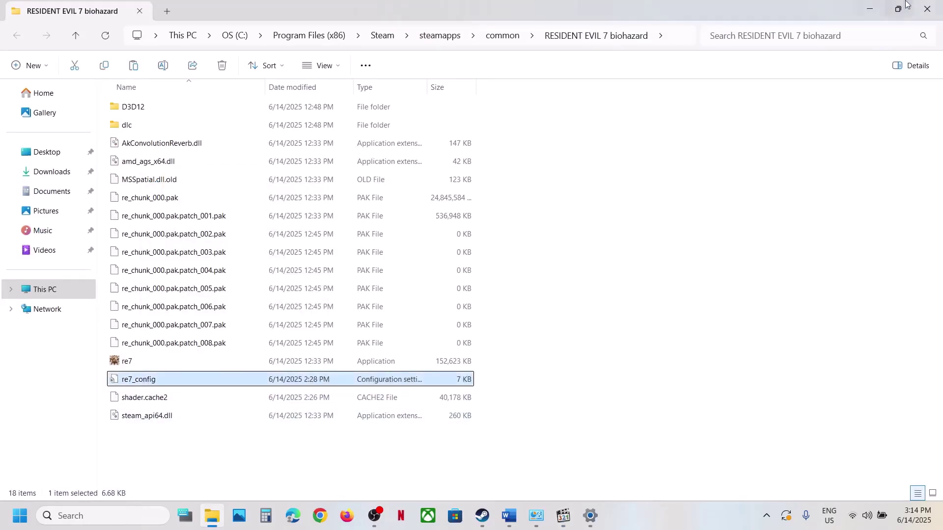
{"action": "left_click", "coordinate": [927, 8]}
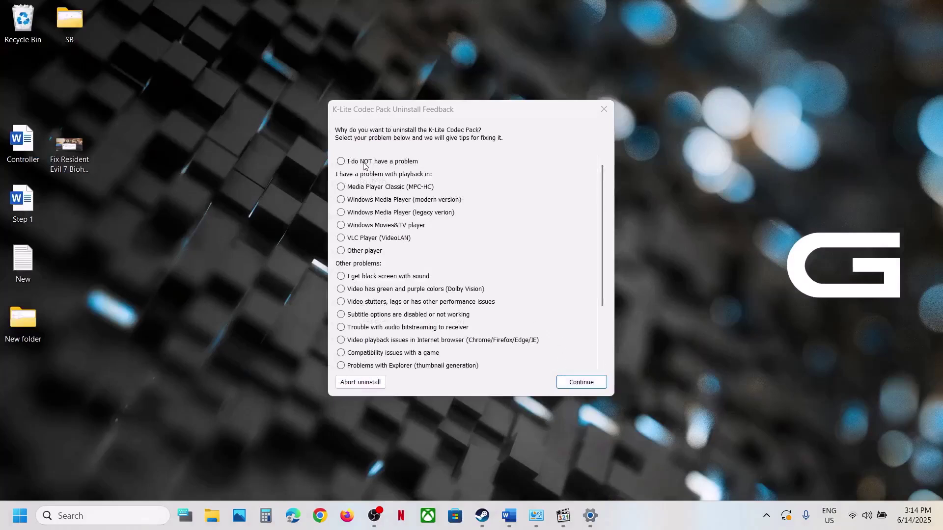
Give Media Player Classic as the uninstall reason and confirm removing K-Lite Mega Codec Pack.
{"action": "left_click", "coordinate": [372, 189]}
{"action": "left_click", "coordinate": [569, 381]}
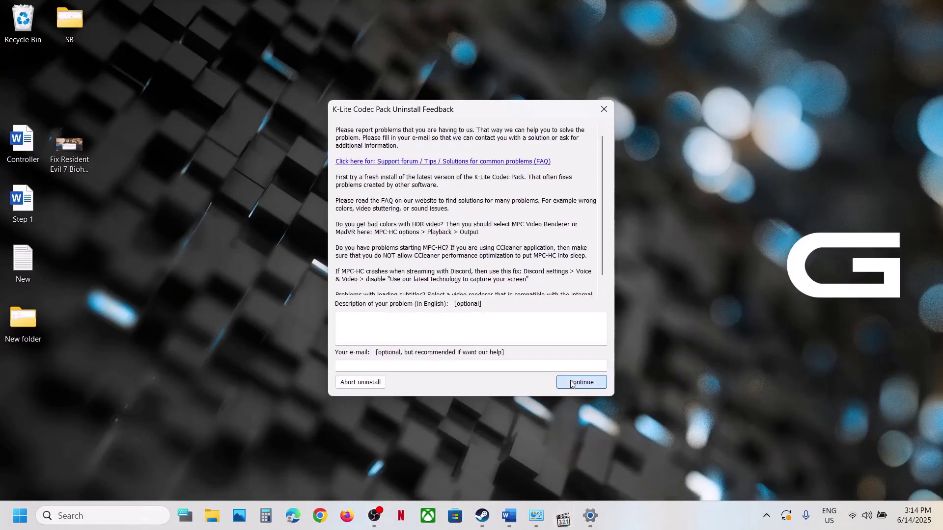
{"action": "left_click", "coordinate": [580, 384]}
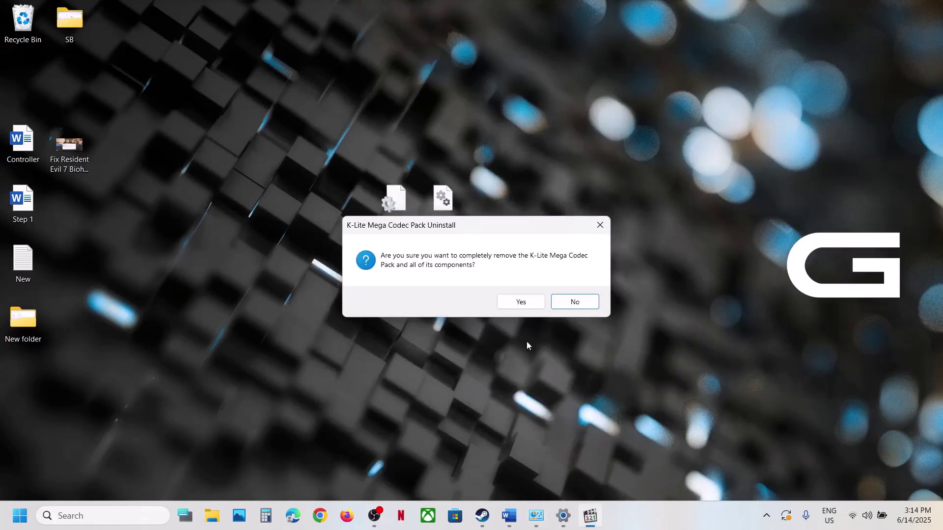
{"action": "left_click", "coordinate": [521, 303]}
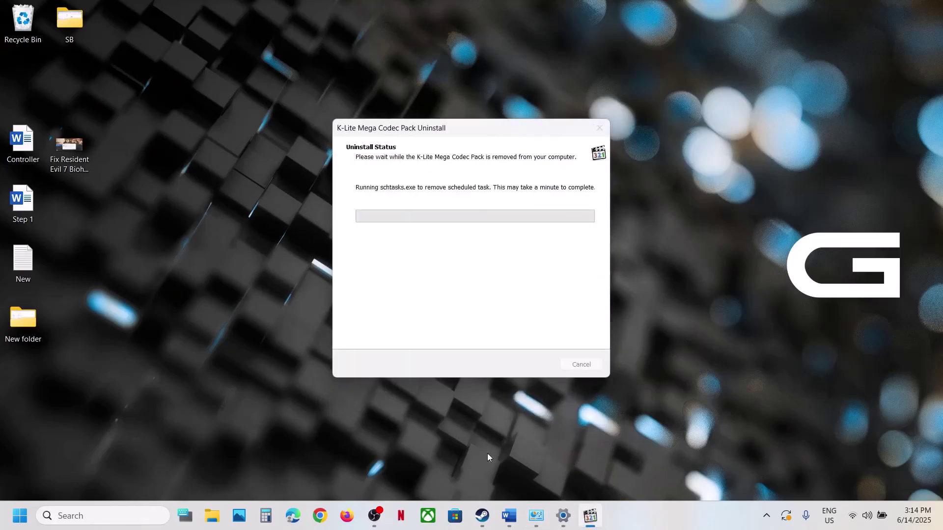
Highlight Step 6 about the installation folder in Word, then switch to Steam.
{"action": "left_click", "coordinate": [508, 516]}
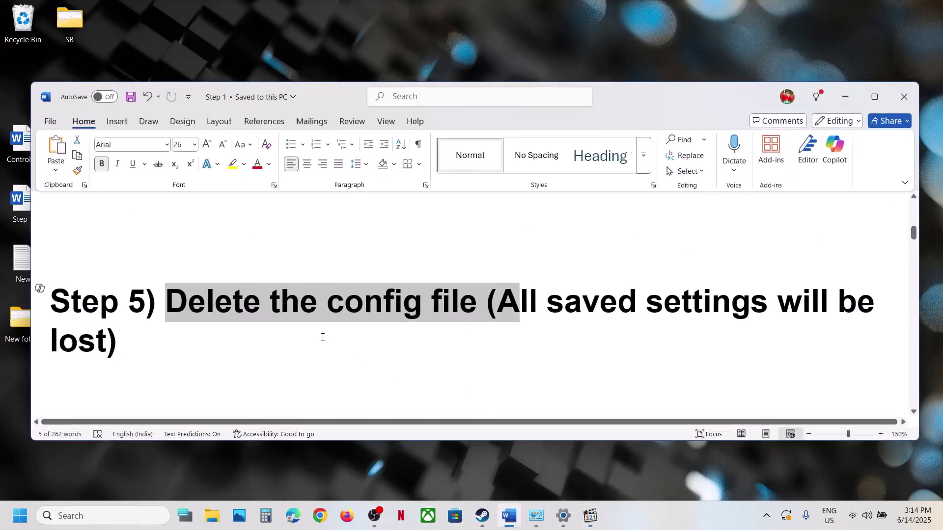
{"action": "scroll", "coordinate": [313, 337], "scroll_direction": "down", "scroll_amount": 5}
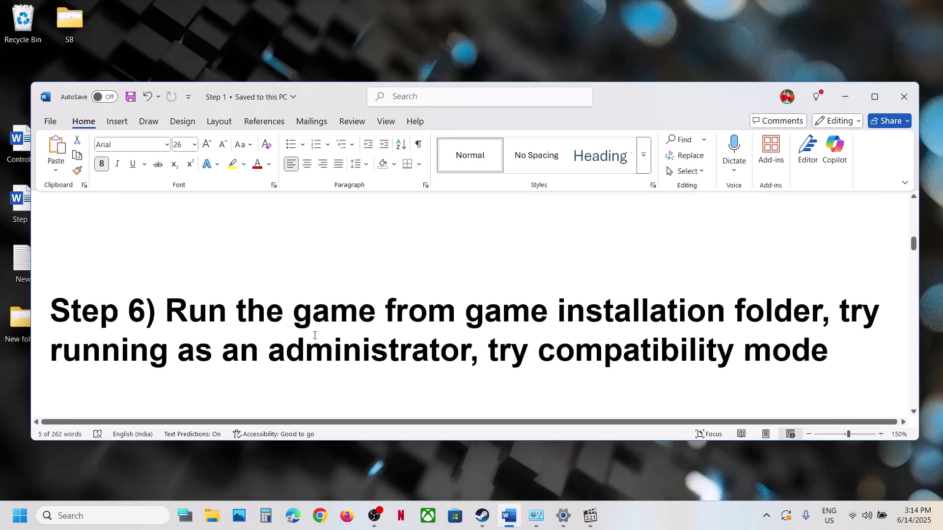
{"action": "left_click_drag", "start_coordinate": [177, 320], "coordinate": [821, 319]}
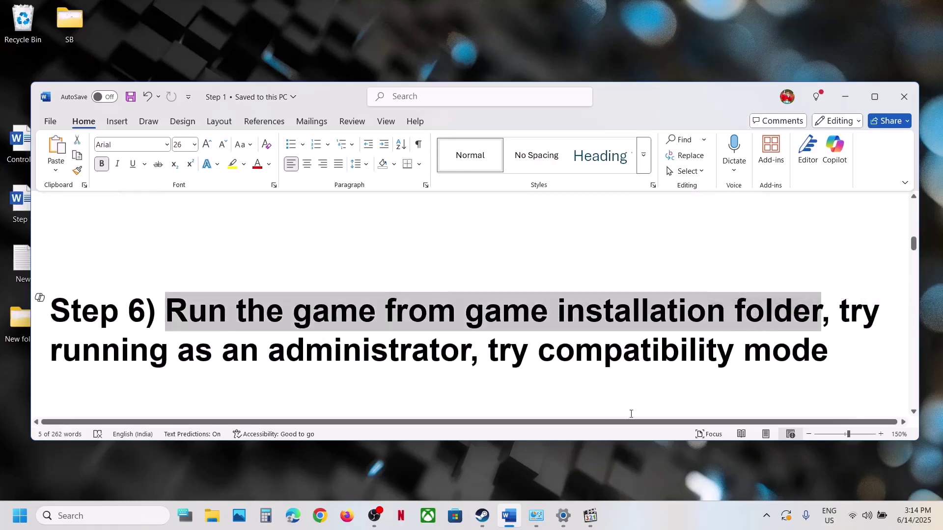
{"action": "left_click", "coordinate": [483, 515]}
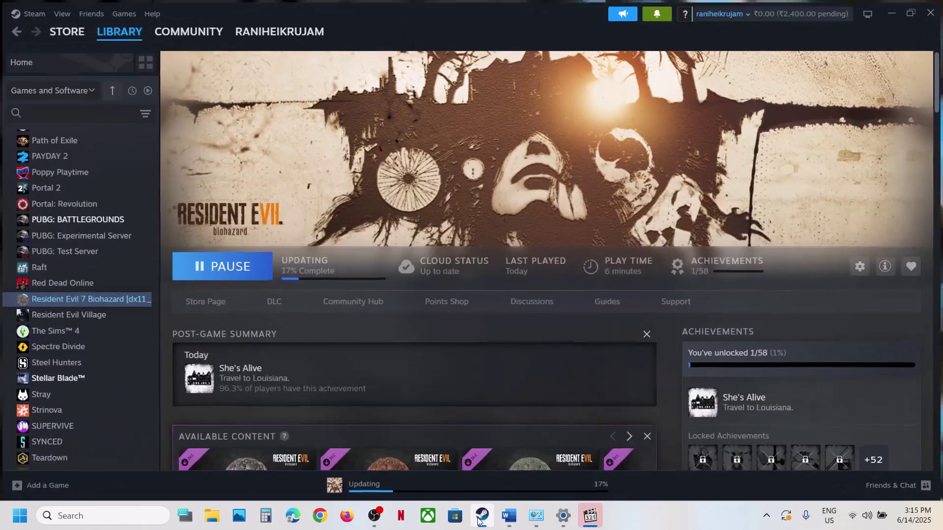
Open Resident Evil 7's install folder from Steam and bring up the re7 application's actions.
{"action": "right_click", "coordinate": [116, 298]}
{"action": "mouse_move", "coordinate": [164, 371]}
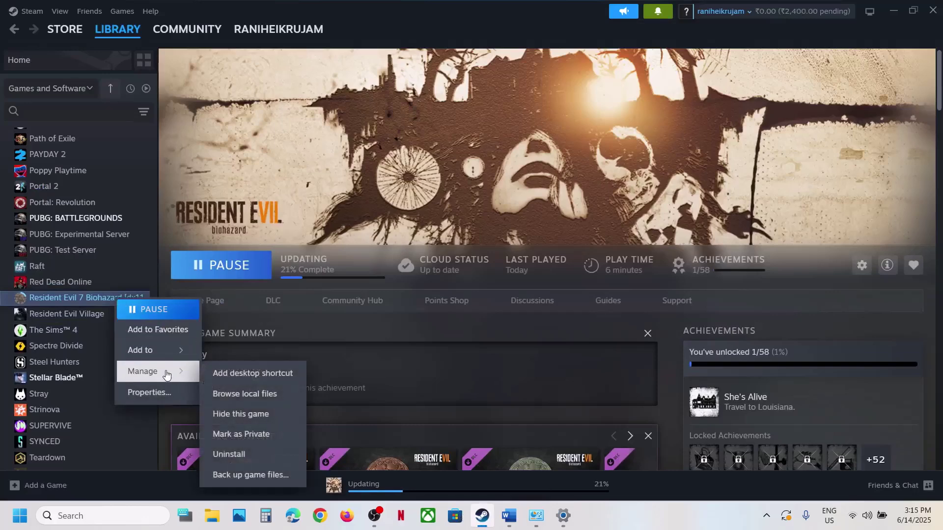
{"action": "left_click", "coordinate": [247, 390]}
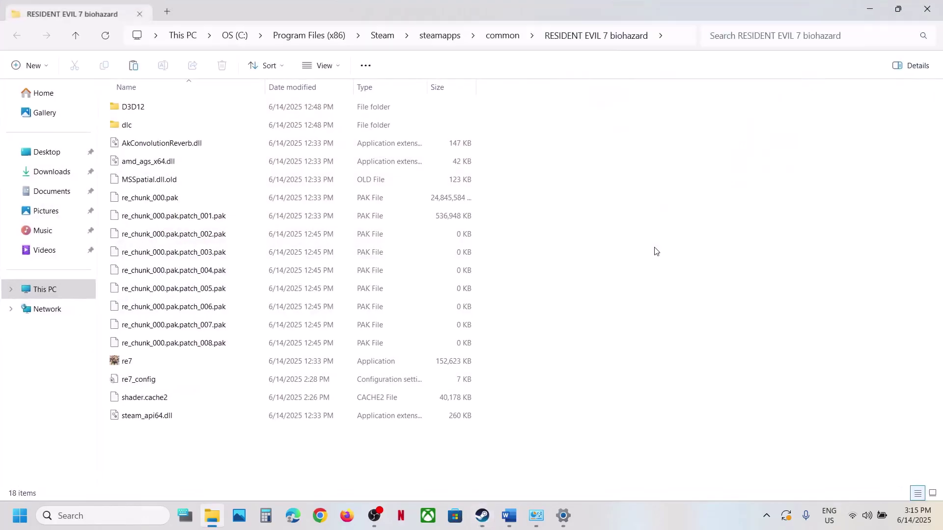
{"action": "left_click", "coordinate": [126, 364]}
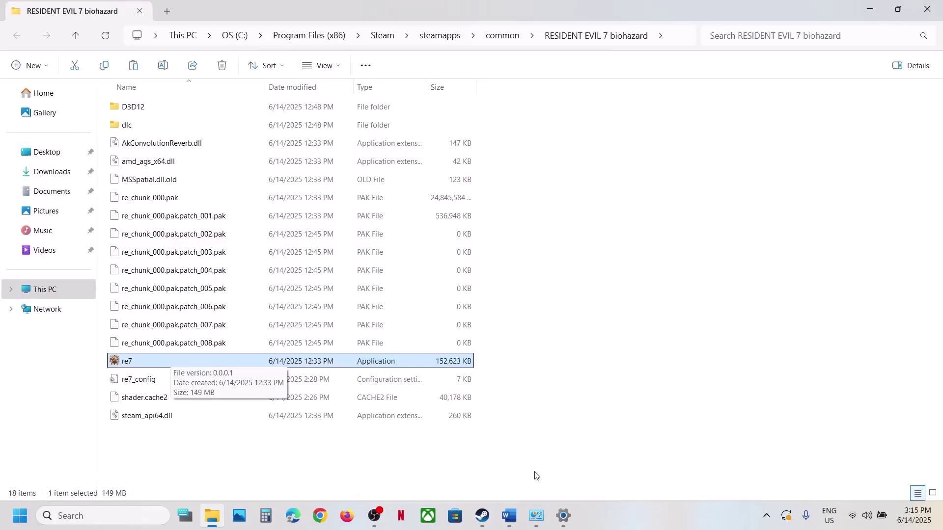
{"action": "left_click", "coordinate": [493, 517]}
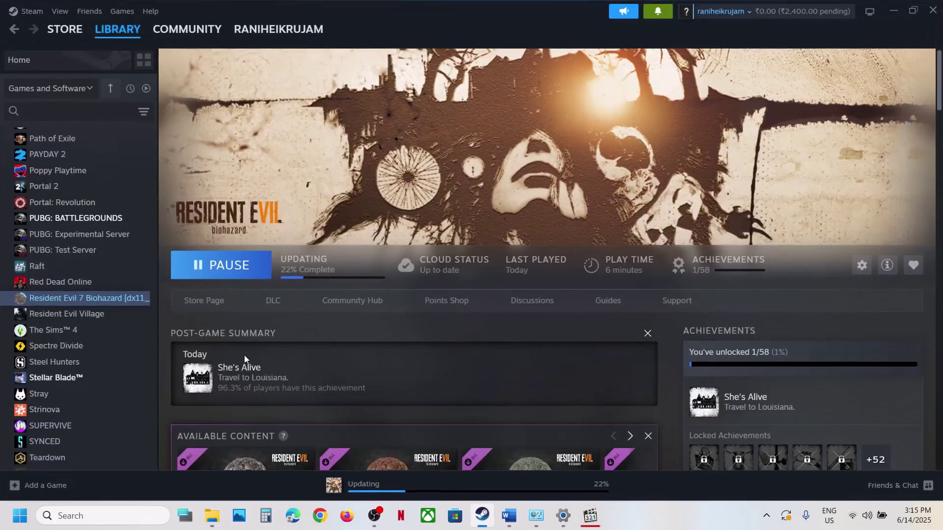
{"action": "left_click", "coordinate": [482, 517]}
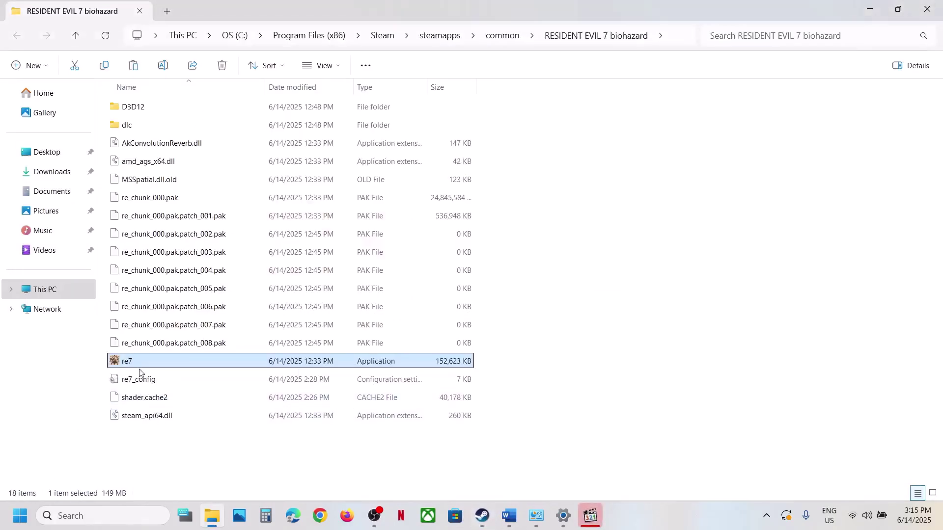
{"action": "right_click", "coordinate": [149, 362]}
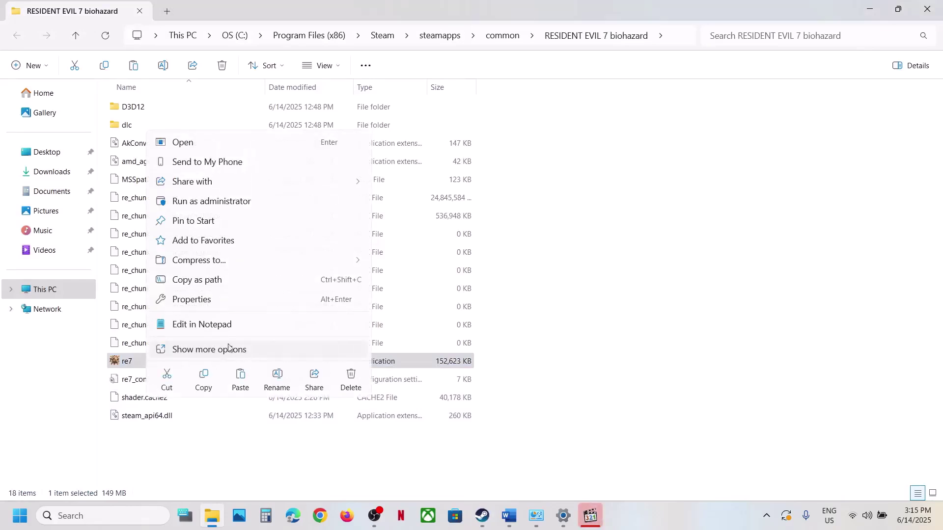
Enable Run as administrator in re7's compatibility settings and apply it.
{"action": "left_click", "coordinate": [188, 298]}
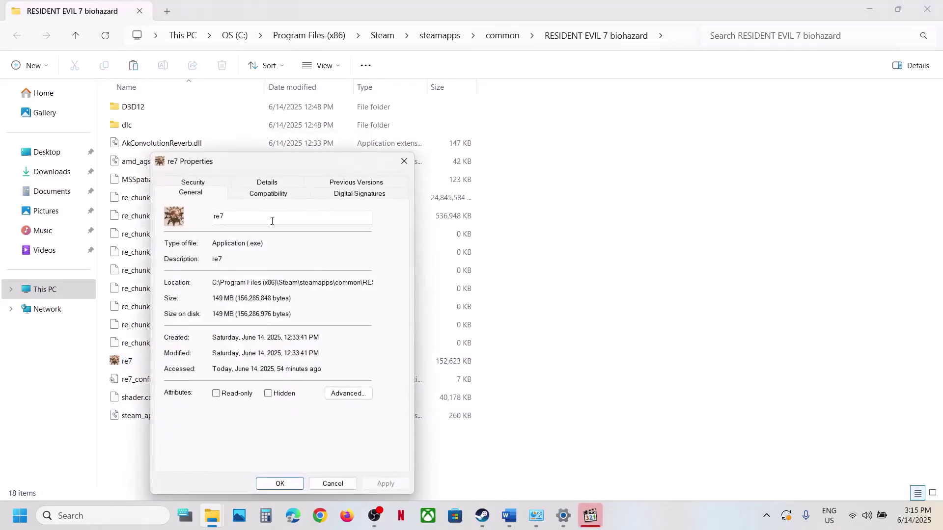
{"action": "left_click", "coordinate": [265, 199]}
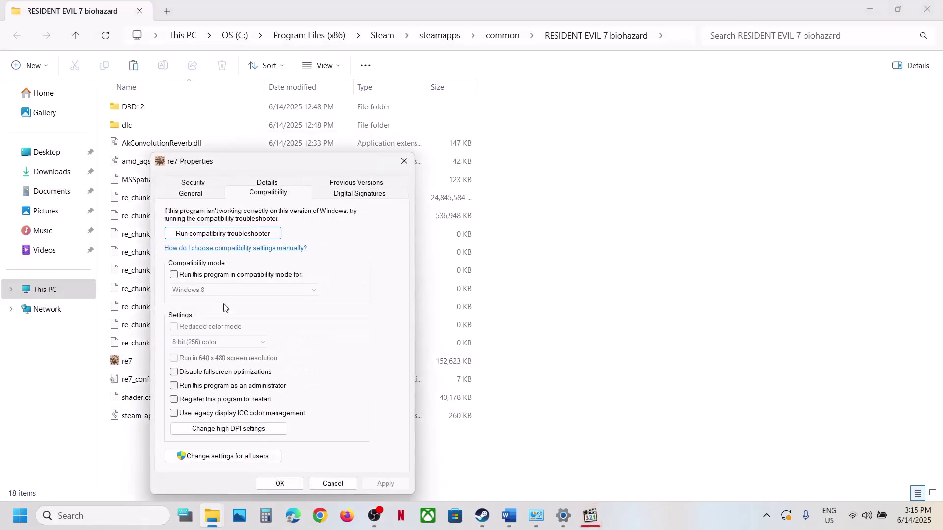
{"action": "left_click", "coordinate": [174, 386]}
{"action": "left_click", "coordinate": [385, 483]}
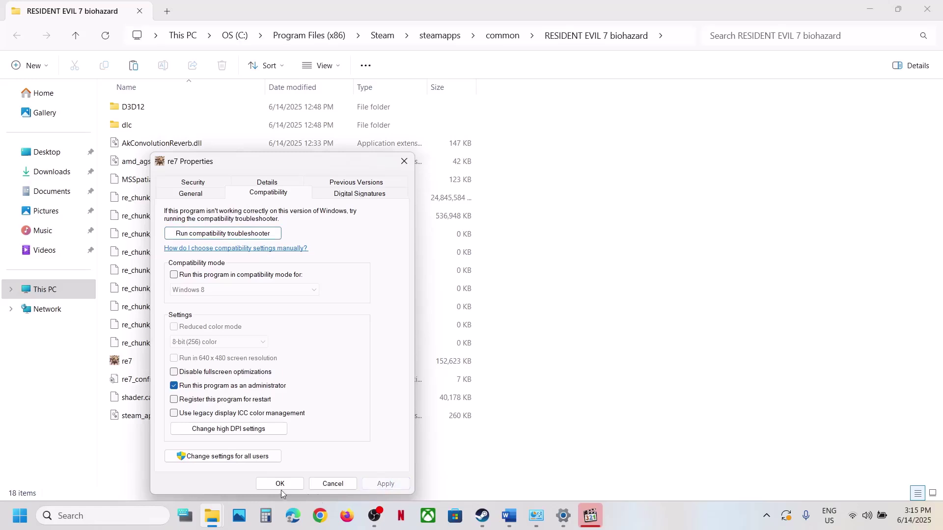
{"action": "left_click", "coordinate": [279, 484]}
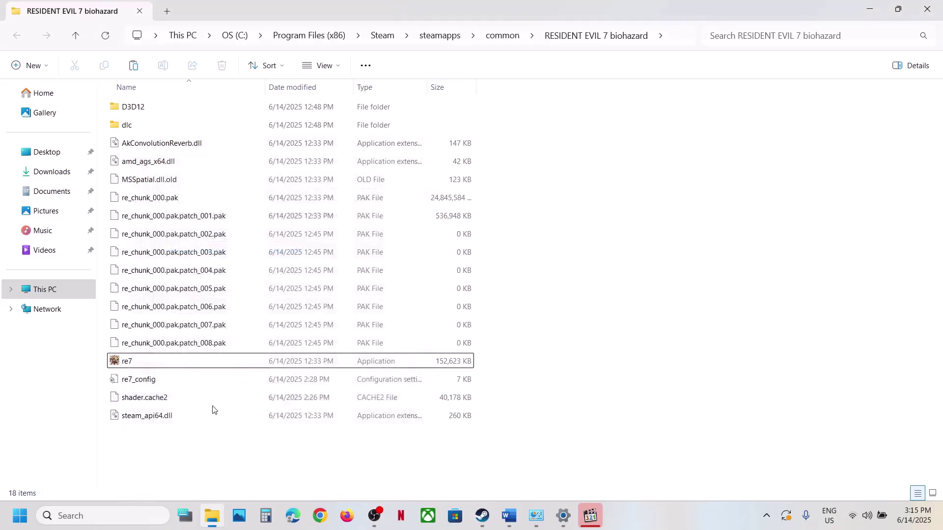
View and close the game folder's properties.
{"action": "right_click", "coordinate": [143, 369]}
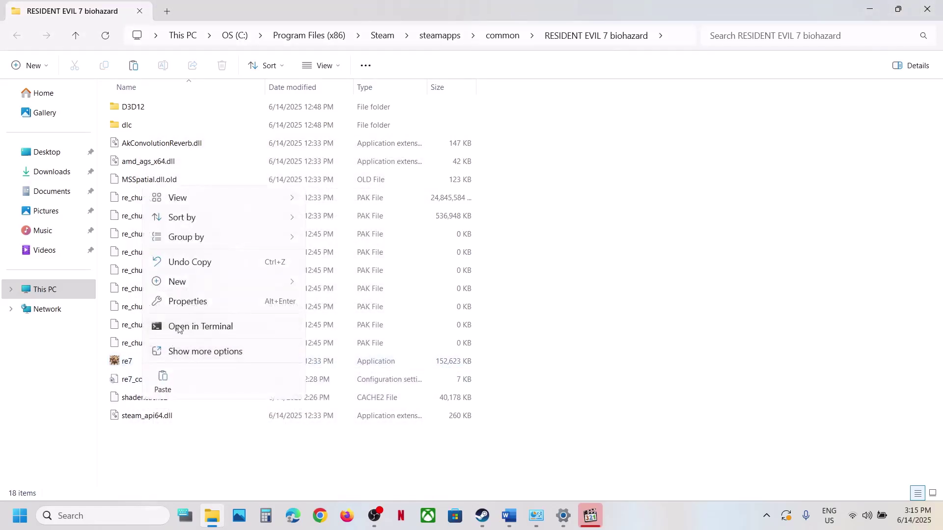
{"action": "left_click", "coordinate": [187, 301]}
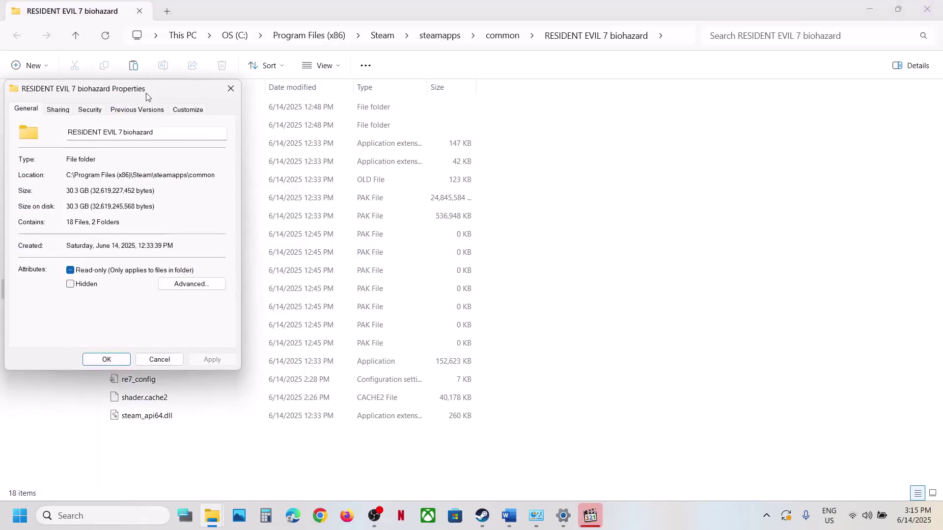
{"action": "left_click_drag", "start_coordinate": [147, 95], "coordinate": [431, 126]}
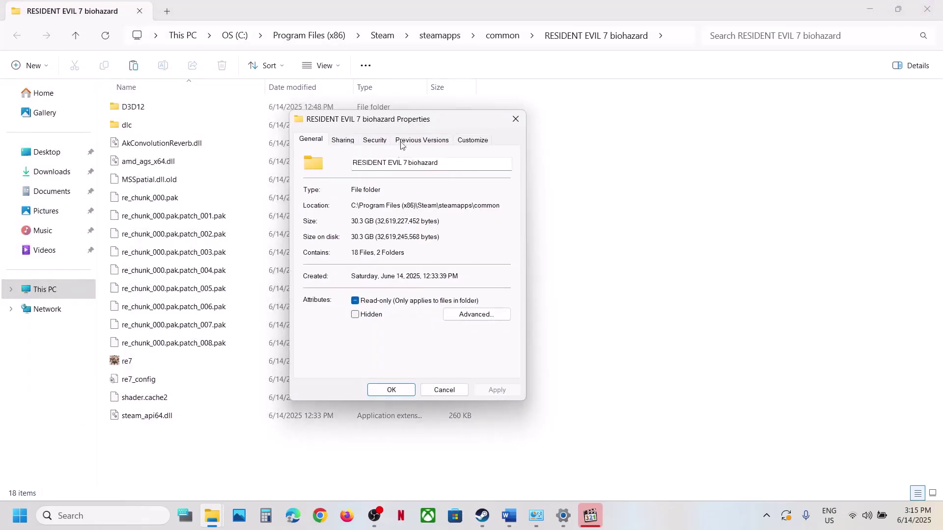
{"action": "left_click", "coordinate": [516, 118]}
Turn on compatibility mode for re7 set to Windows 7 and apply it.
{"action": "left_click", "coordinate": [143, 366]}
{"action": "right_click", "coordinate": [145, 367]}
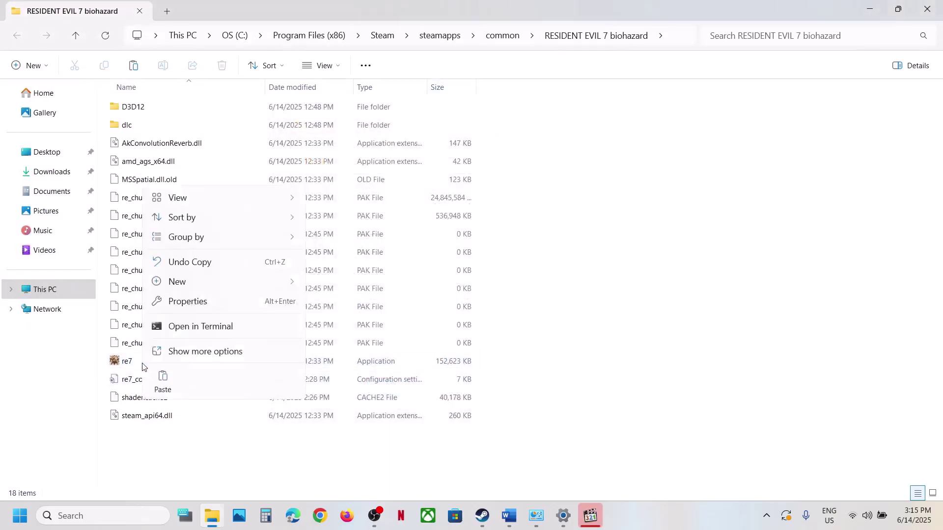
{"action": "left_click", "coordinate": [136, 366]}
{"action": "right_click", "coordinate": [137, 366]}
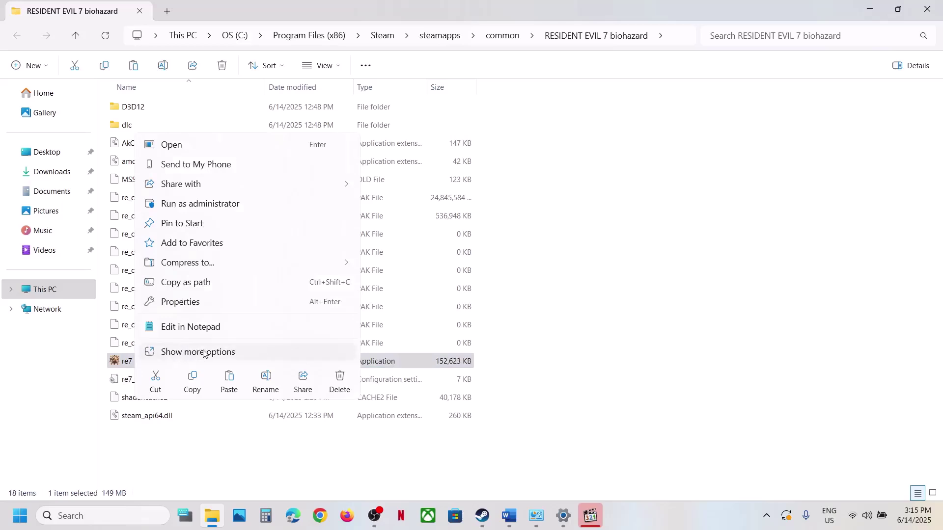
{"action": "left_click", "coordinate": [192, 312]}
{"action": "left_click", "coordinate": [253, 196]}
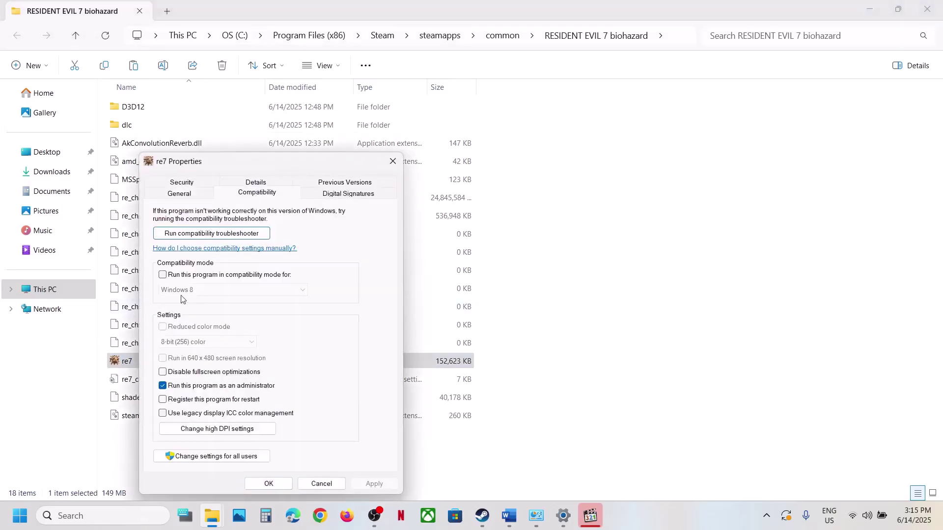
{"action": "left_click", "coordinate": [164, 276]}
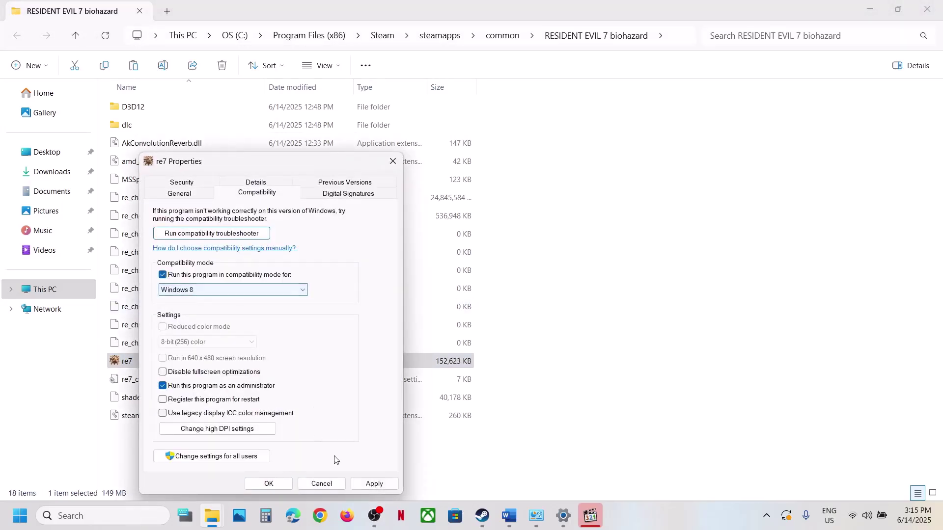
{"action": "left_click", "coordinate": [374, 484]}
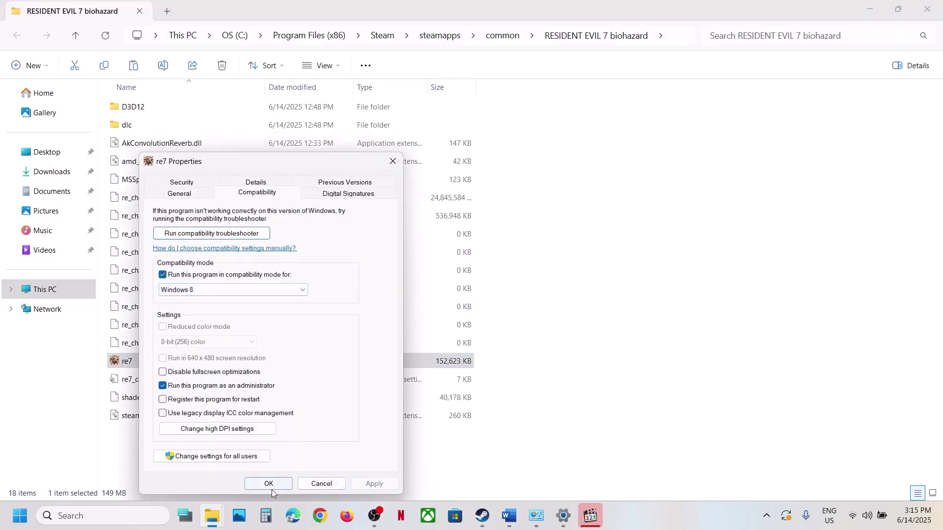
{"action": "left_click", "coordinate": [194, 290]}
{"action": "left_click", "coordinate": [194, 325]}
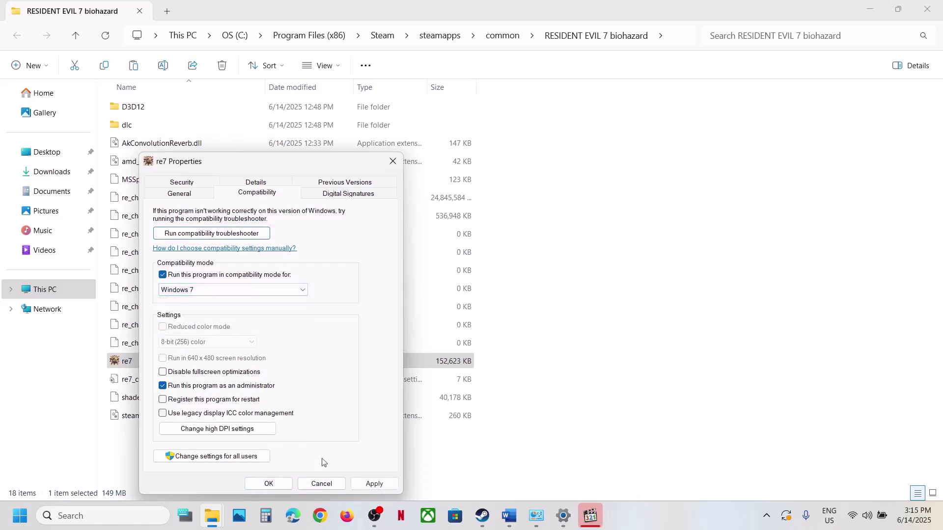
{"action": "left_click", "coordinate": [372, 483]}
Turn on Disable fullscreen optimizations for re7 and close its properties.
{"action": "left_click", "coordinate": [164, 373]}
{"action": "left_click", "coordinate": [373, 484]}
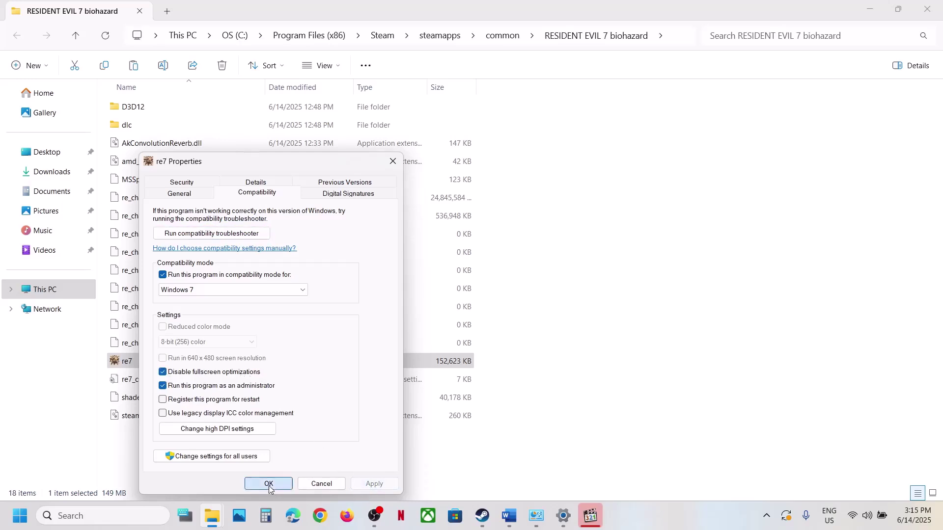
{"action": "left_click", "coordinate": [269, 484]}
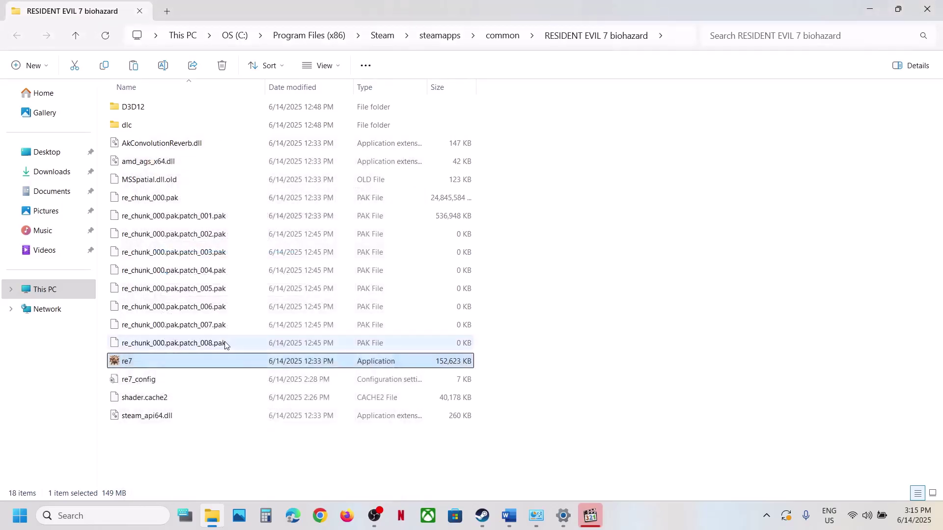
Uncheck Windows 7 compatibility mode, Disable fullscreen optimizations and Run as administrator, then apply.
{"action": "right_click", "coordinate": [150, 365]}
{"action": "left_click", "coordinate": [214, 307]}
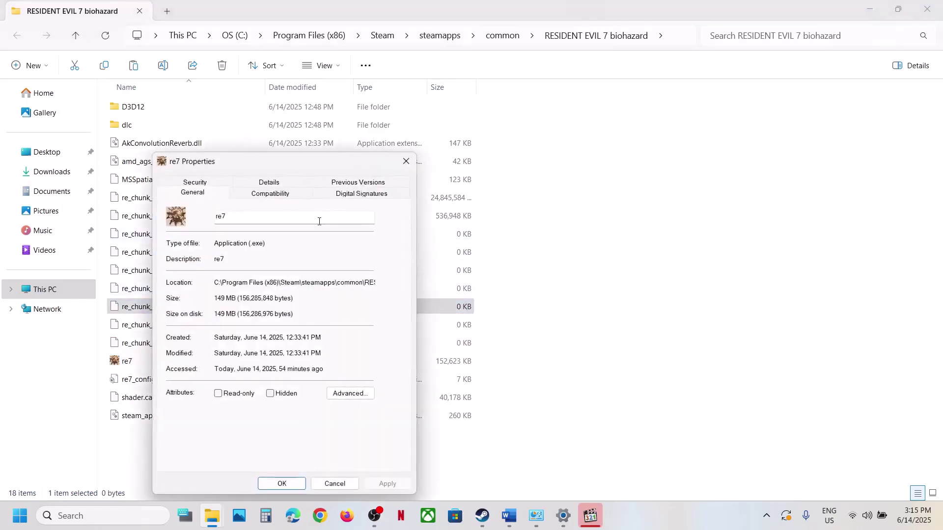
{"action": "left_click_drag", "start_coordinate": [284, 150], "coordinate": [321, 92]}
{"action": "left_click", "coordinate": [308, 134]}
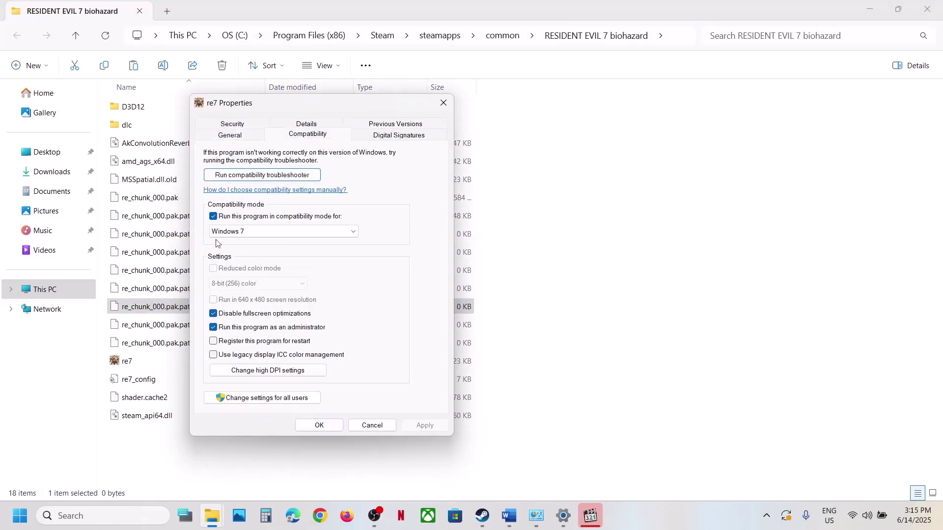
{"action": "left_click", "coordinate": [212, 219]}
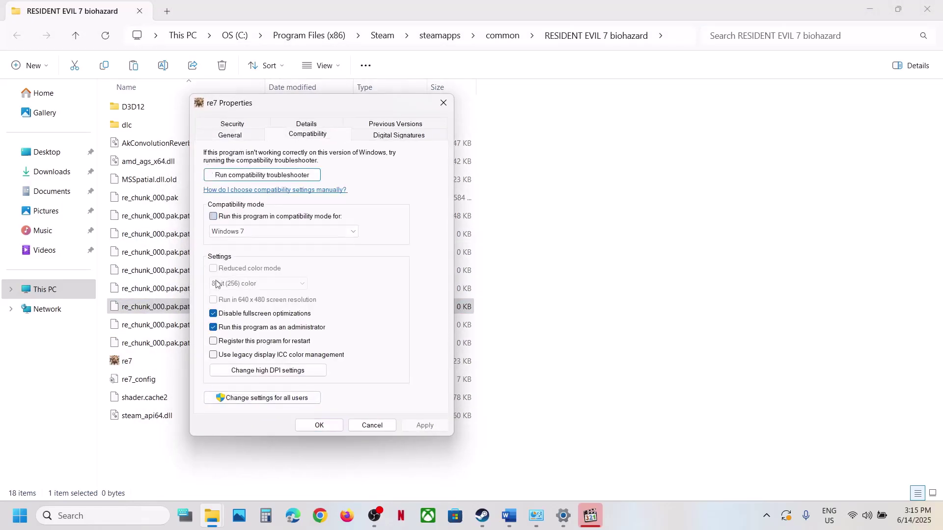
{"action": "left_click", "coordinate": [213, 314]}
{"action": "left_click", "coordinate": [214, 327]}
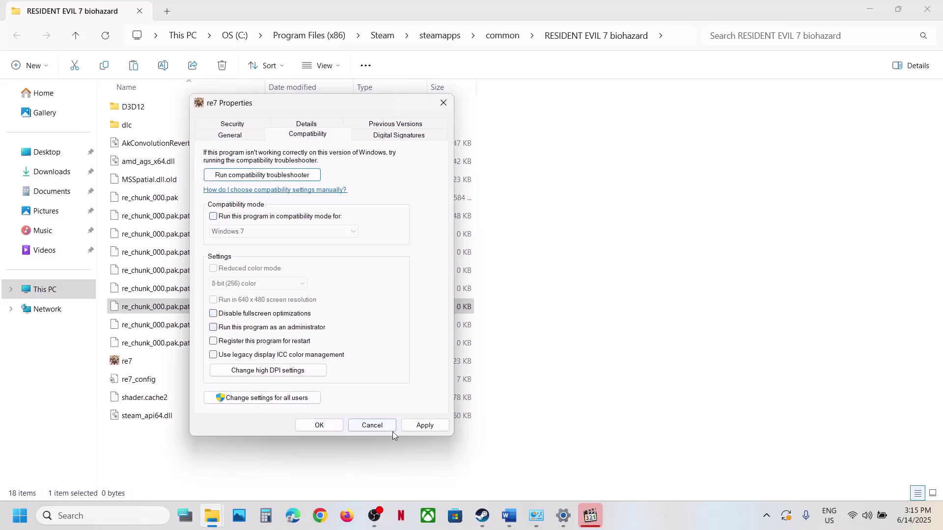
{"action": "left_click", "coordinate": [425, 427]}
{"action": "left_click", "coordinate": [320, 426]}
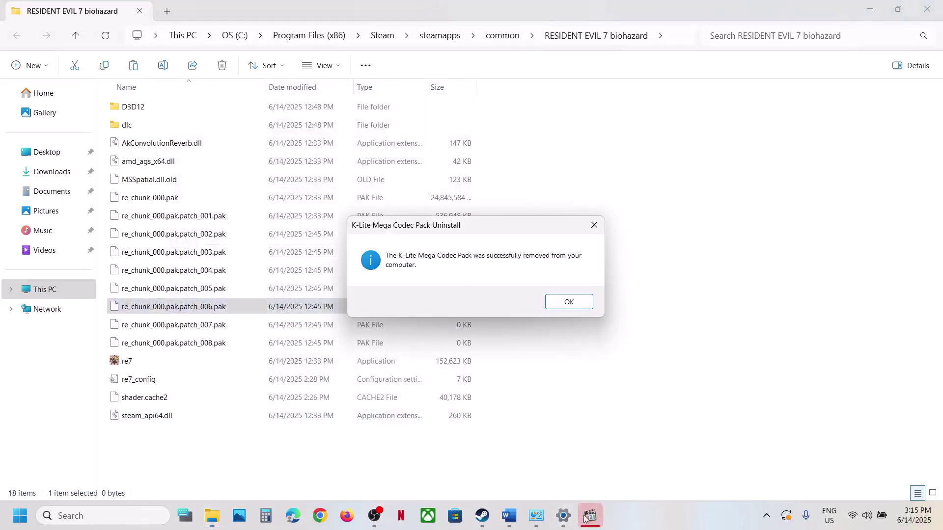
Dismiss the K-Lite codec notice and highlight the Word guide's Step 7 Windows Security and firewall text.
{"action": "left_click", "coordinate": [555, 305]}
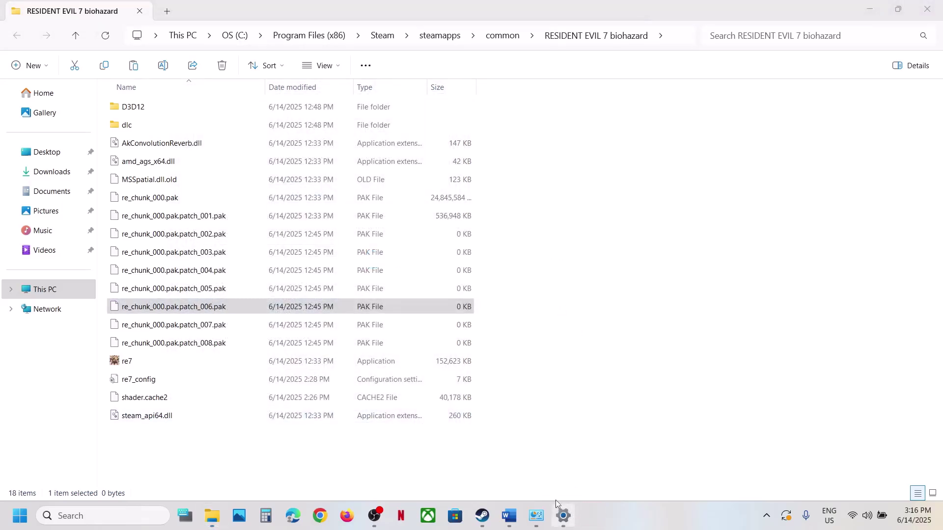
{"action": "left_click", "coordinate": [508, 515]}
{"action": "scroll", "coordinate": [278, 341], "scroll_direction": "down", "scroll_amount": 4}
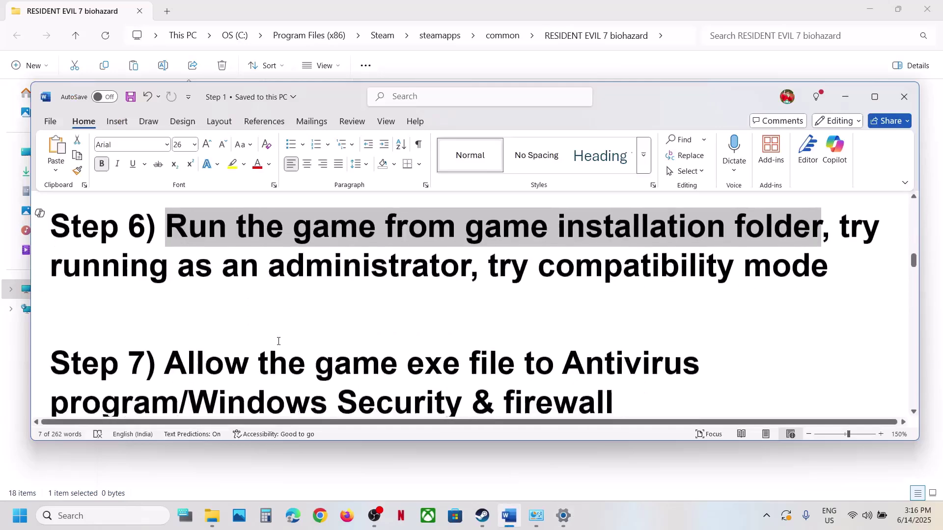
{"action": "scroll", "coordinate": [190, 312], "scroll_direction": "up", "scroll_amount": 1}
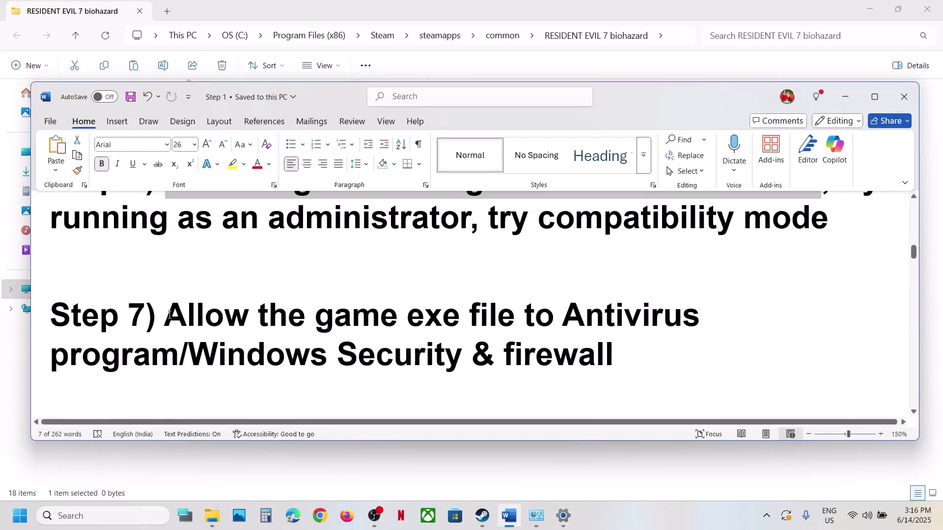
{"action": "left_click_drag", "start_coordinate": [166, 314], "coordinate": [180, 356]}
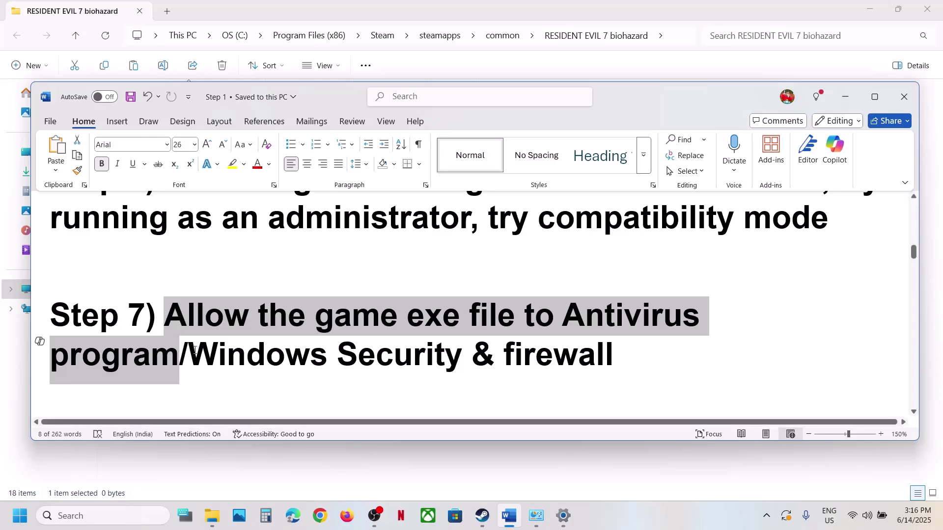
{"action": "left_click_drag", "start_coordinate": [195, 351], "coordinate": [614, 357]}
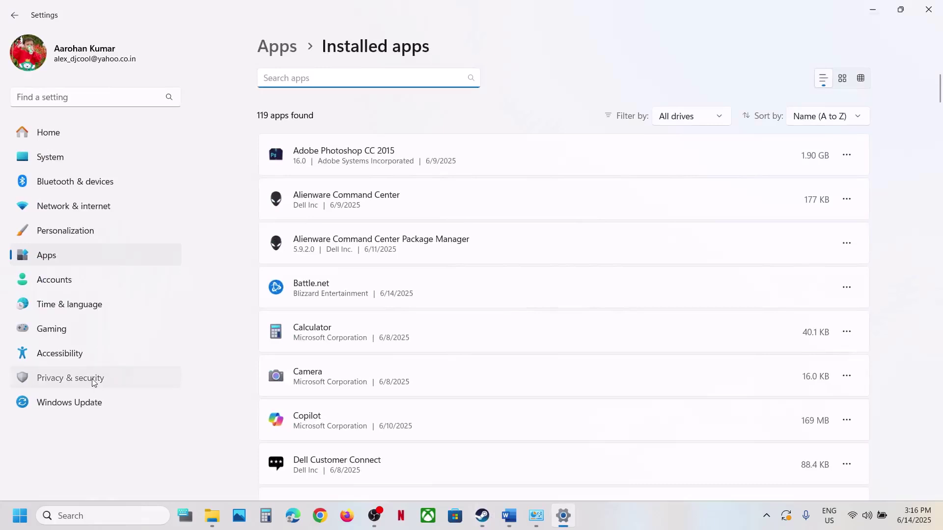
Reach Controlled folder access's allowed apps page through Virus & threat protection's ransomware protection settings.
{"action": "left_click", "coordinate": [58, 379]}
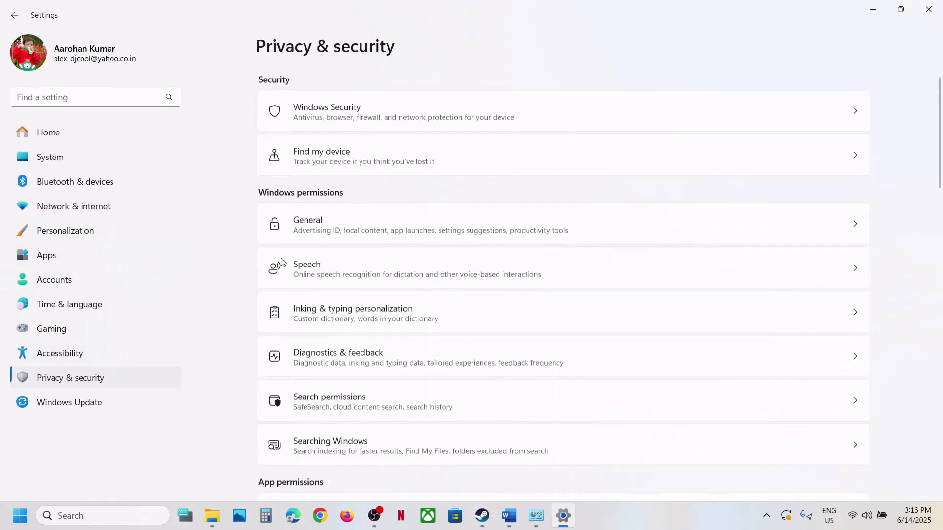
{"action": "left_click", "coordinate": [343, 116]}
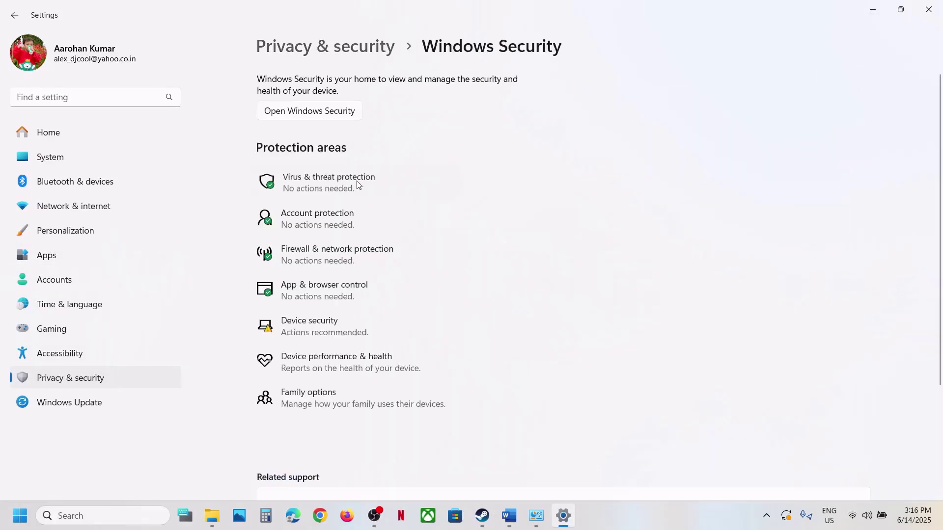
{"action": "left_click", "coordinate": [356, 181]}
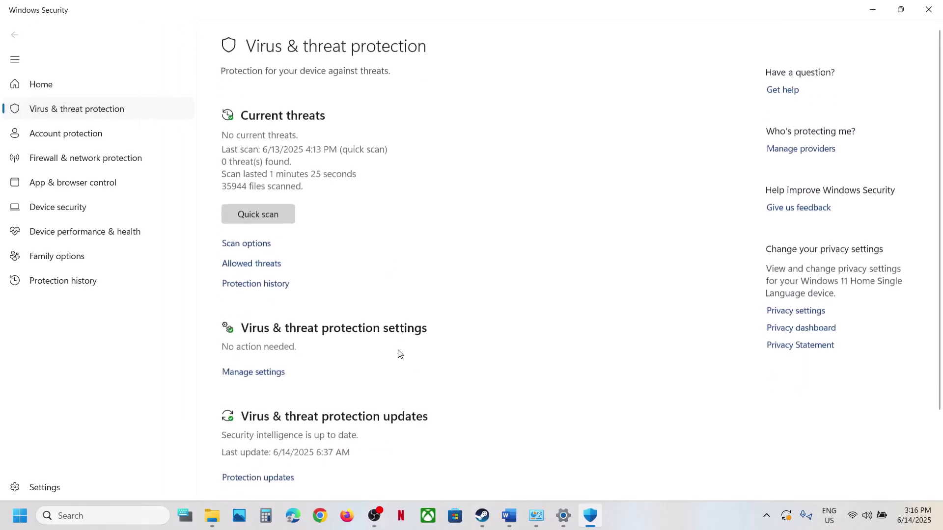
{"action": "scroll", "coordinate": [362, 412], "scroll_direction": "down", "scroll_amount": 2}
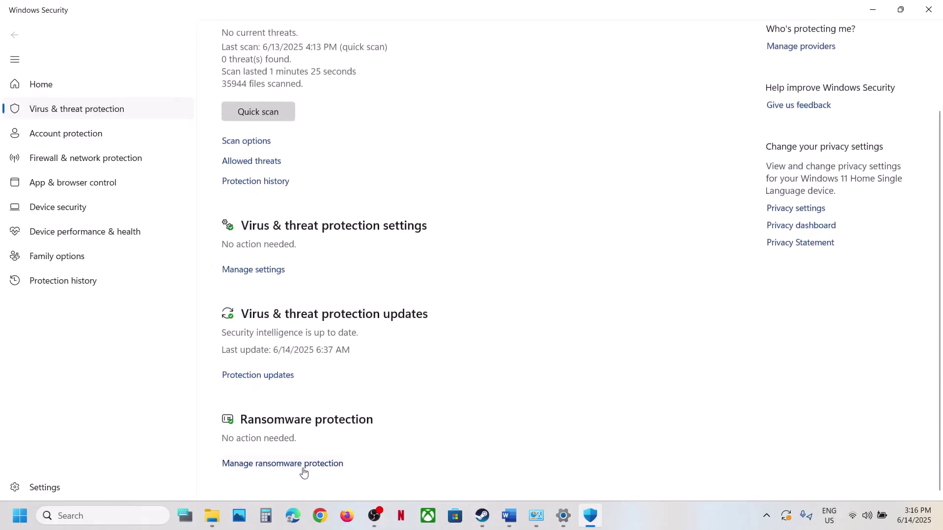
{"action": "left_click", "coordinate": [303, 471]}
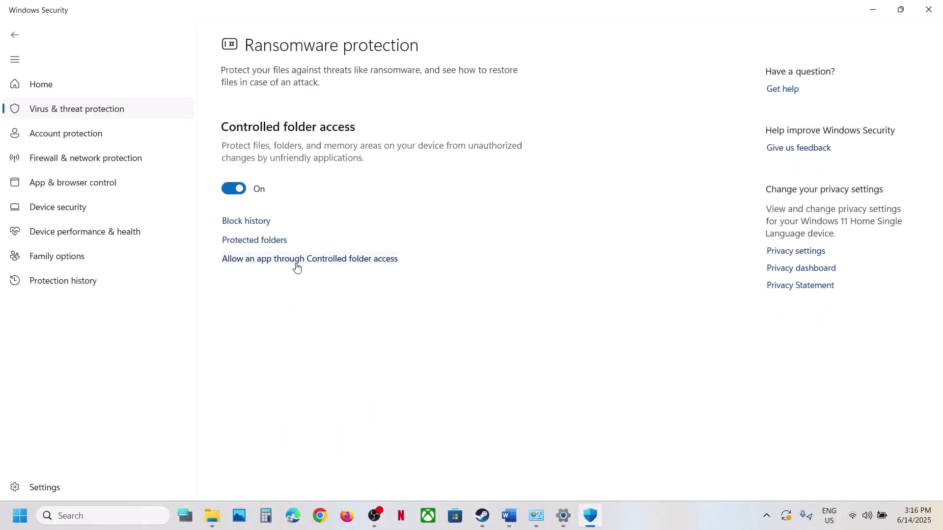
{"action": "left_click", "coordinate": [287, 261]}
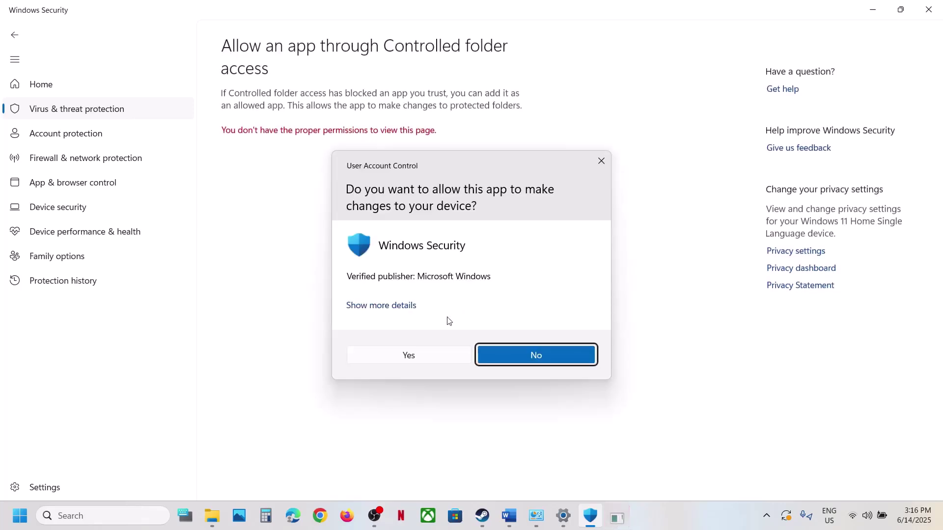
{"action": "left_click", "coordinate": [425, 354]}
{"action": "scroll", "coordinate": [391, 290], "scroll_direction": "down", "scroll_amount": 1}
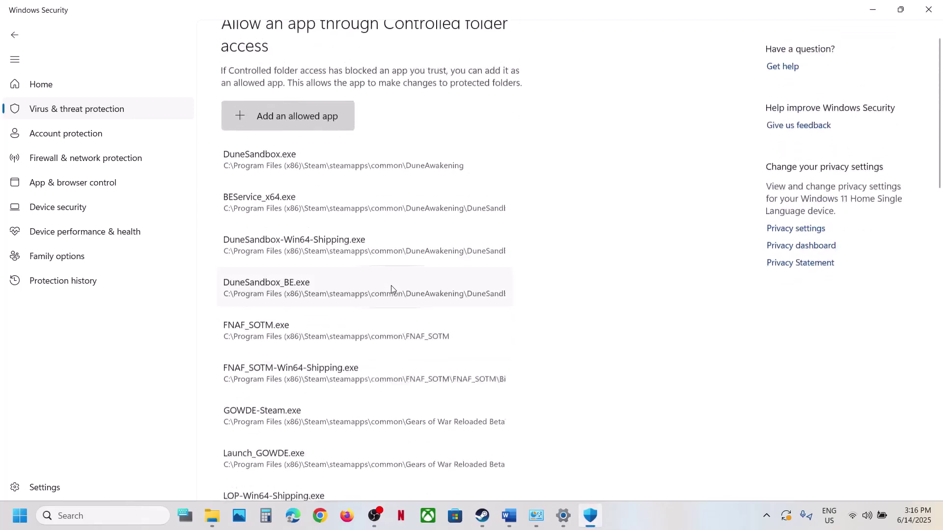
{"action": "scroll", "coordinate": [392, 290], "scroll_direction": "up", "scroll_amount": 1}
Add re7 from the RESIDENT EVIL 7 biohazard folder as an allowed app.
{"action": "left_click", "coordinate": [291, 142]}
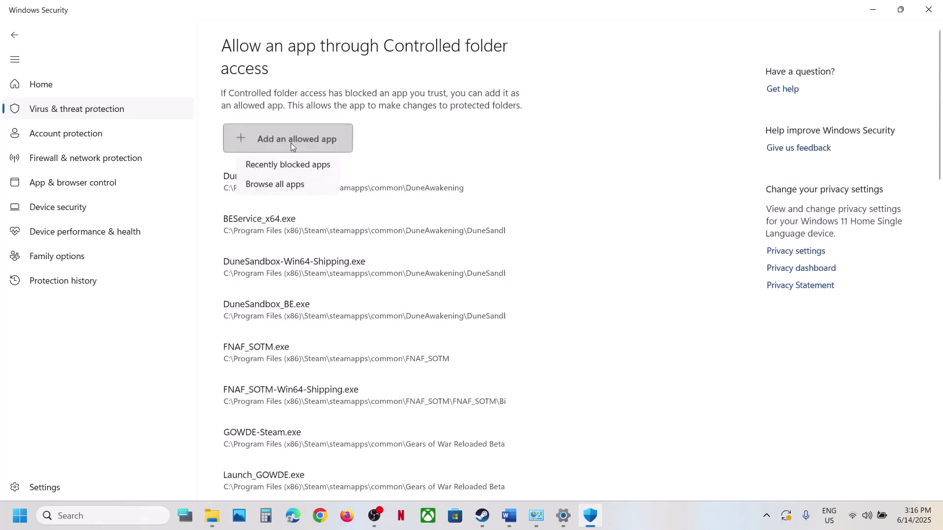
{"action": "left_click", "coordinate": [293, 188]}
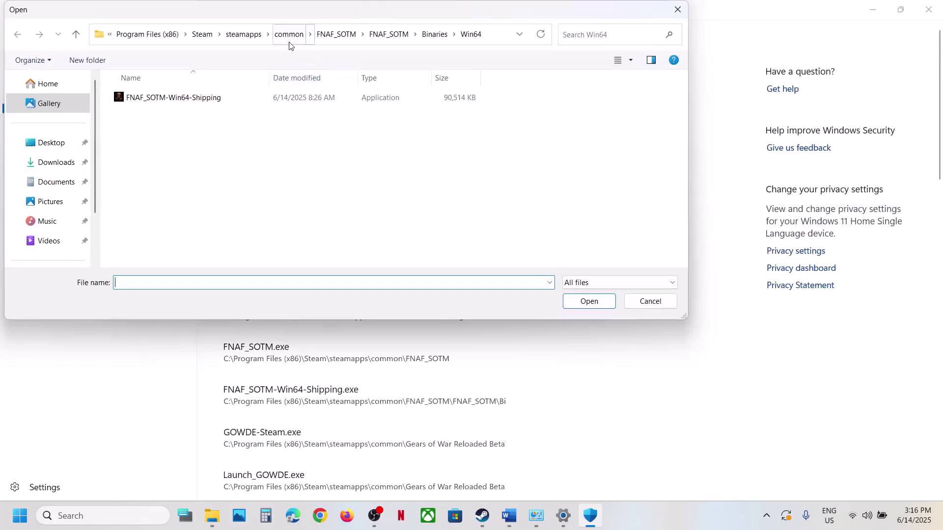
{"action": "left_click", "coordinate": [289, 35]}
{"action": "scroll", "coordinate": [202, 192], "scroll_direction": "down", "scroll_amount": 1}
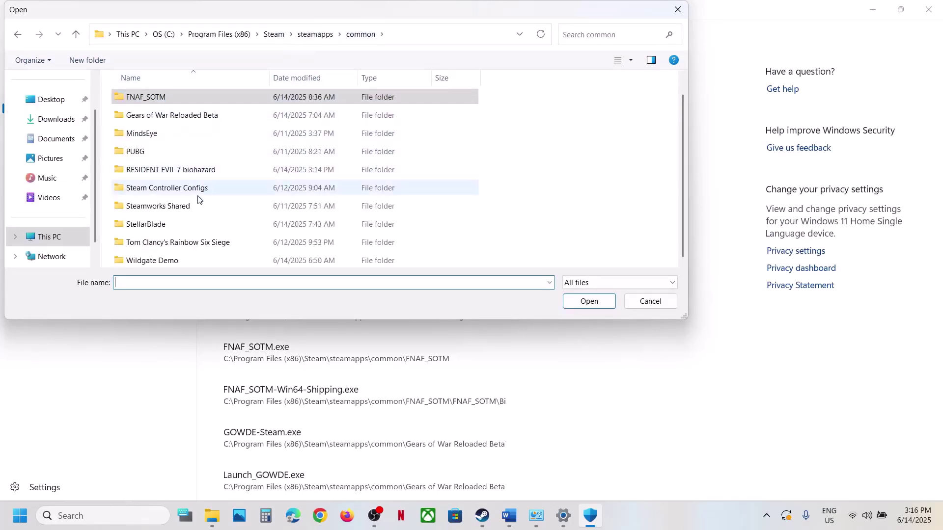
{"action": "scroll", "coordinate": [205, 227], "scroll_direction": "up", "scroll_amount": 1}
{"action": "scroll", "coordinate": [197, 206], "scroll_direction": "down", "scroll_amount": 1}
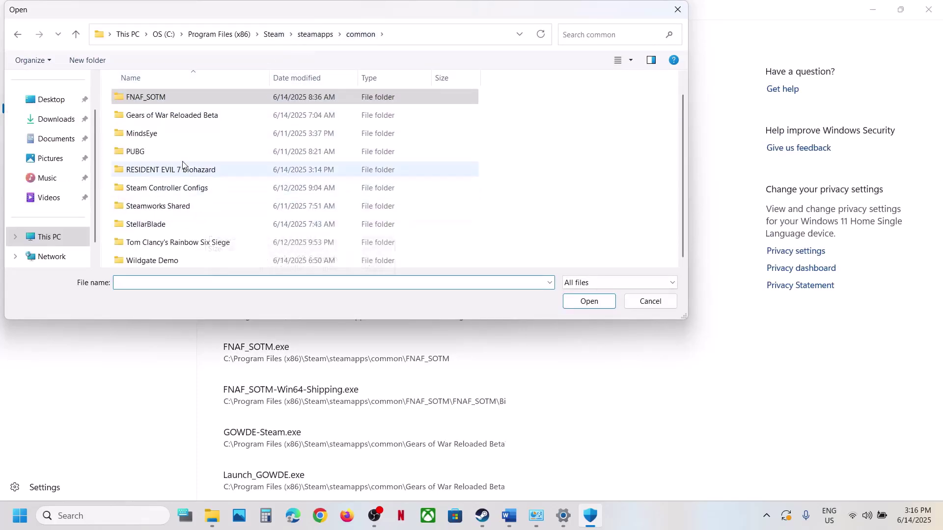
{"action": "double_click", "coordinate": [182, 170]}
{"action": "left_click", "coordinate": [464, 34]}
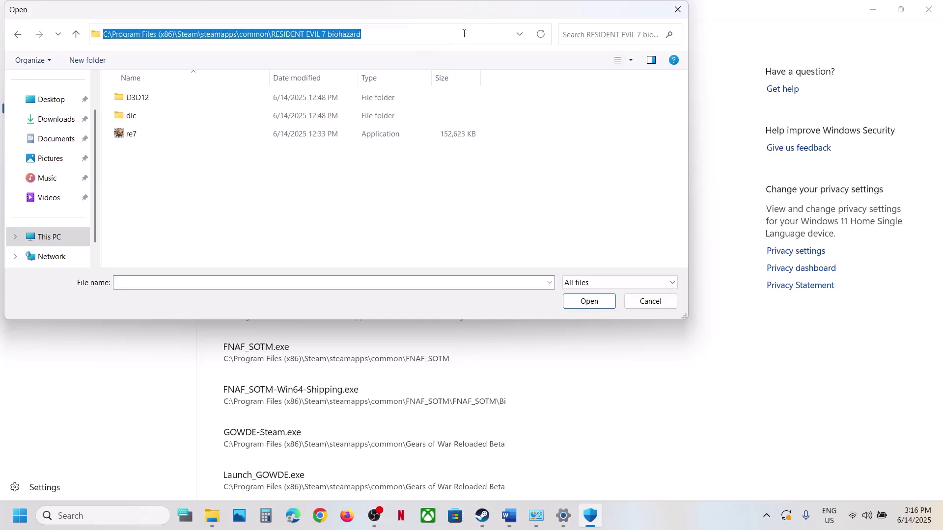
{"action": "left_click", "coordinate": [131, 134]}
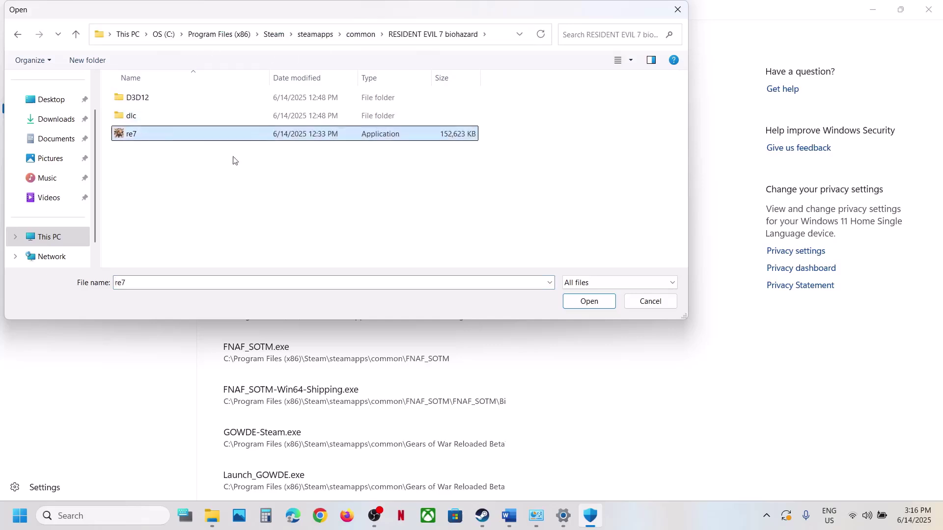
{"action": "left_click", "coordinate": [578, 303]}
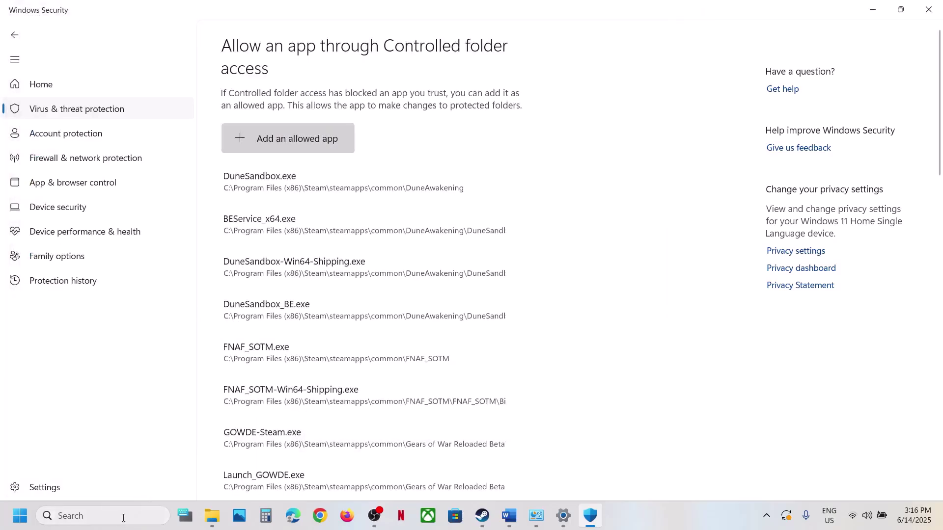
{"action": "left_click", "coordinate": [123, 518]}
Open Windows Defender Firewall's allowed apps list in Control Panel and unlock it for editing.
{"action": "type", "text": "control"}
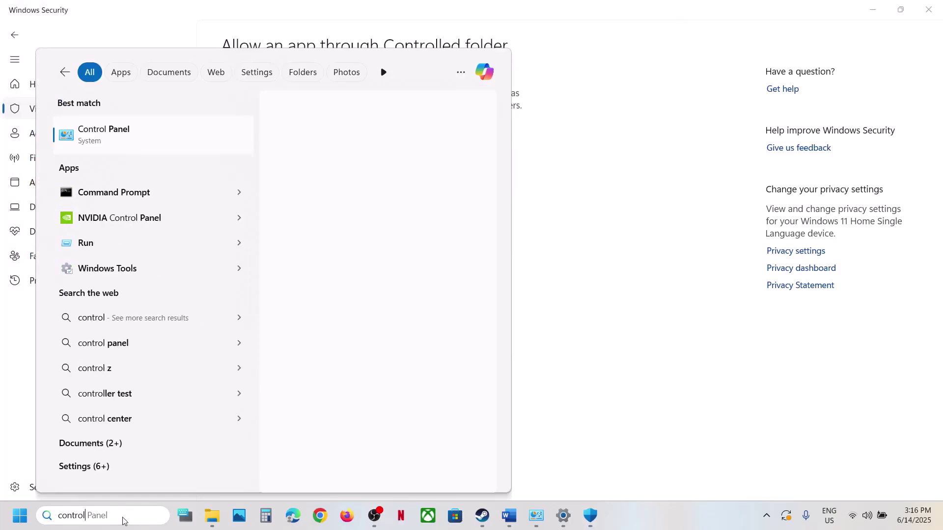
{"action": "key", "text": "Return"}
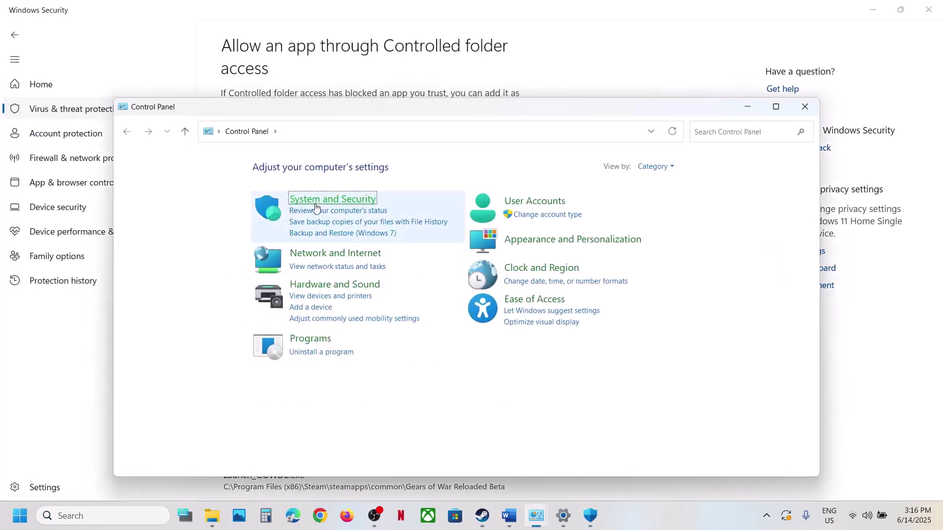
{"action": "left_click", "coordinate": [316, 202]}
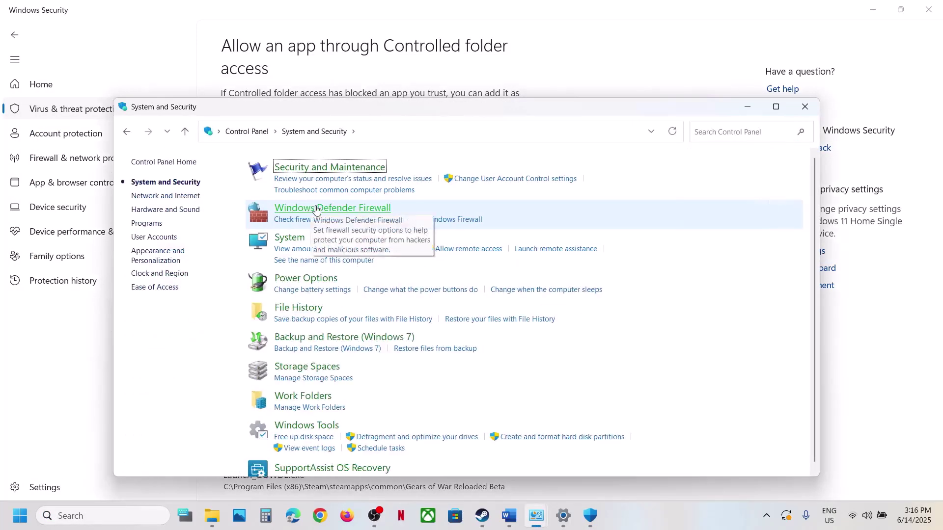
{"action": "left_click", "coordinate": [339, 210]}
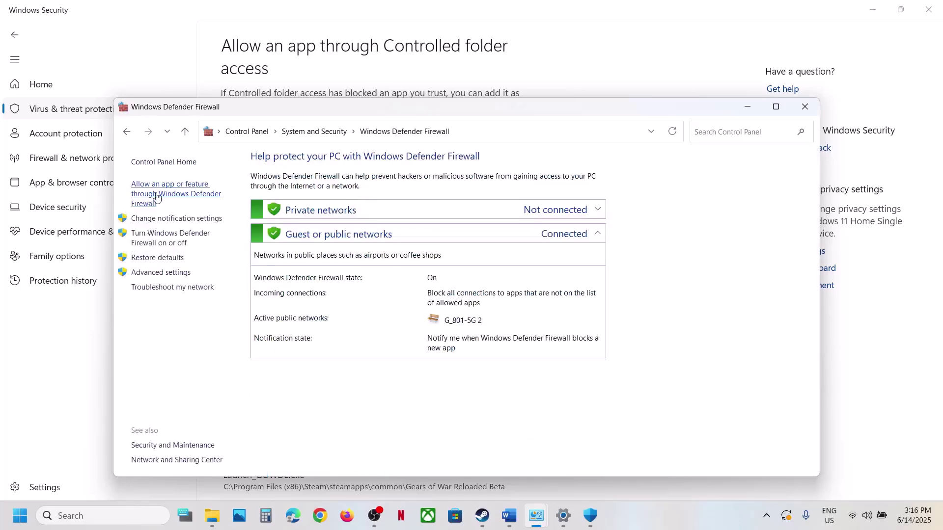
{"action": "left_click", "coordinate": [176, 194]}
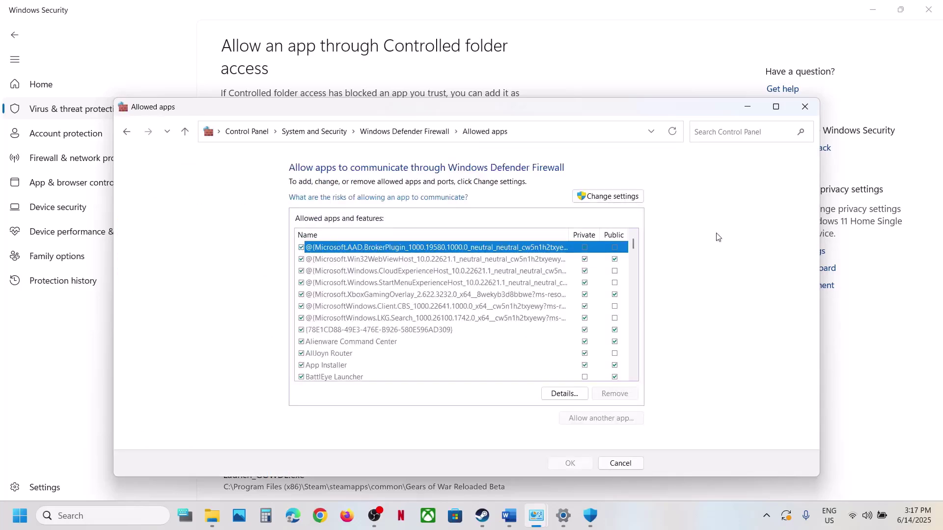
{"action": "left_click", "coordinate": [623, 199]}
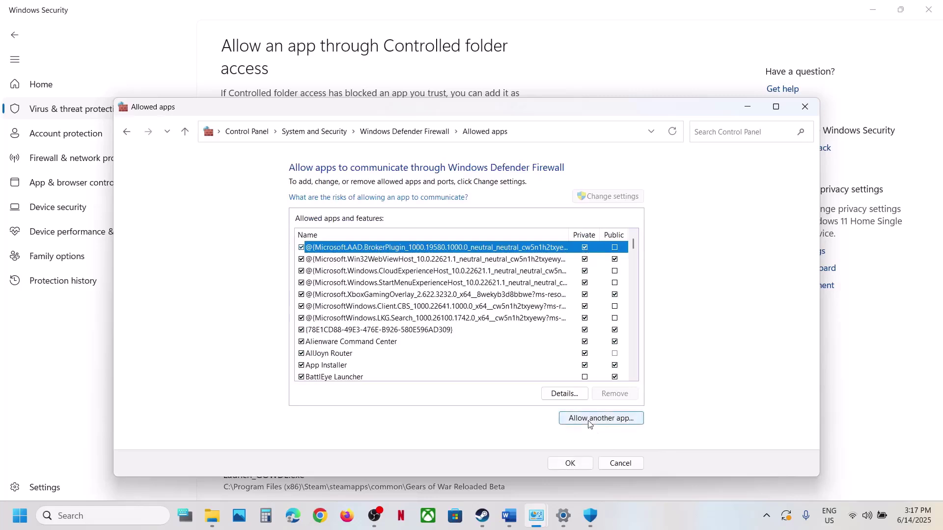
Try adding RESIDENT EVIL 7 biohazard\re7 as a firewall exception and dismiss the already-listed error.
{"action": "left_click", "coordinate": [590, 421]}
{"action": "left_click", "coordinate": [555, 358]}
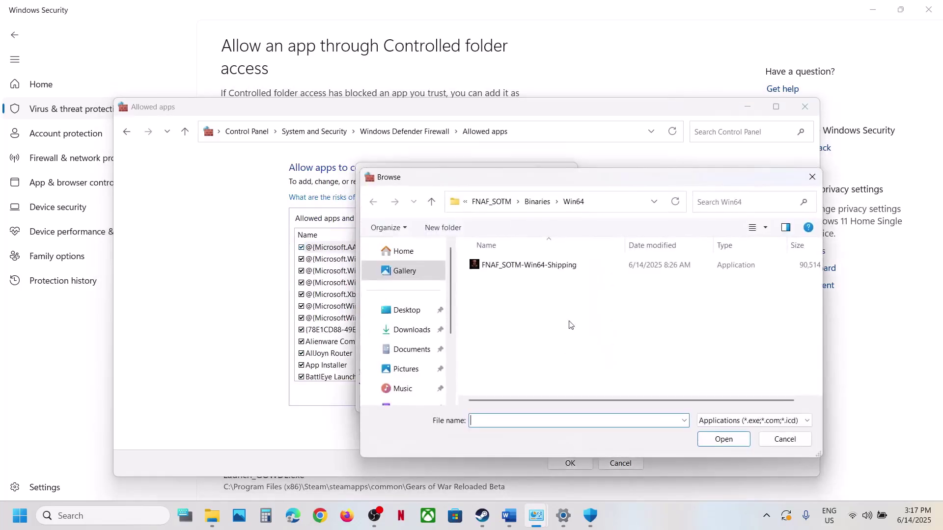
{"action": "left_click", "coordinate": [491, 201]}
{"action": "left_click", "coordinate": [489, 201]}
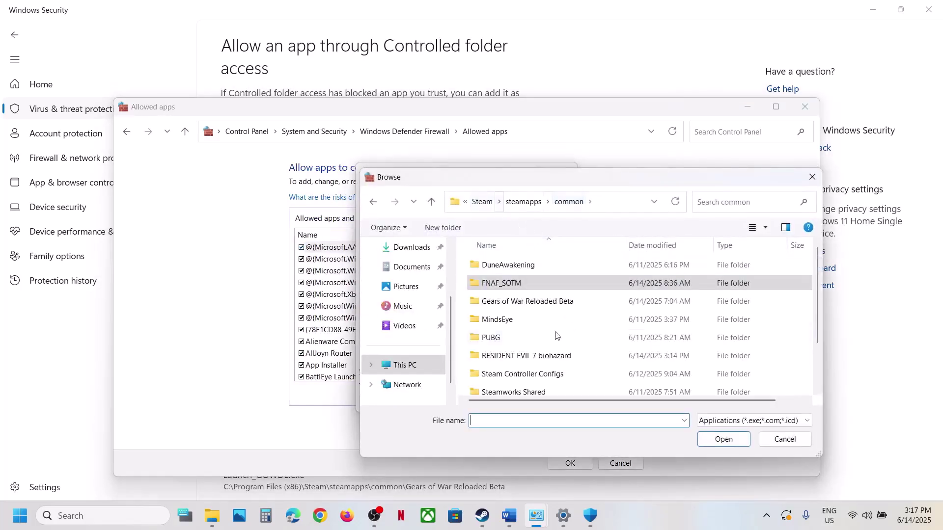
{"action": "double_click", "coordinate": [511, 355]}
{"action": "left_click", "coordinate": [493, 299]}
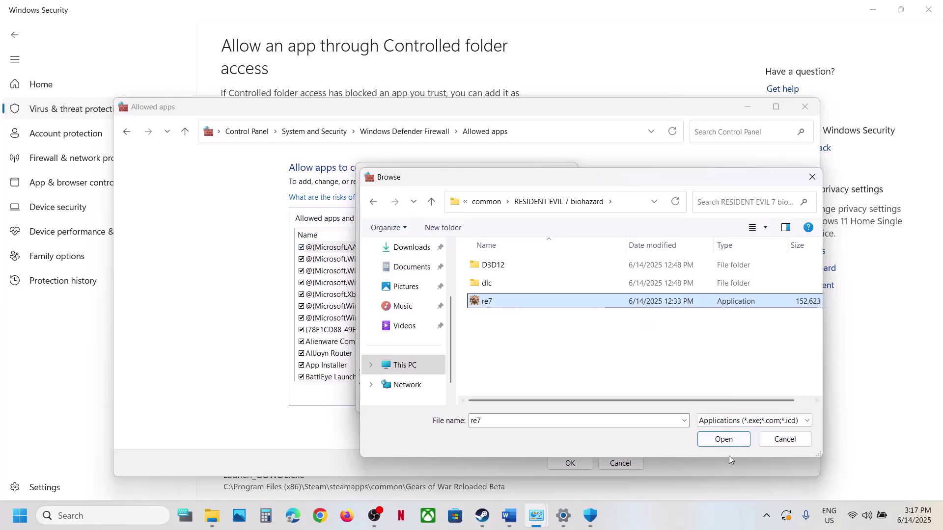
{"action": "left_click", "coordinate": [723, 440]}
{"action": "left_click", "coordinate": [506, 401]}
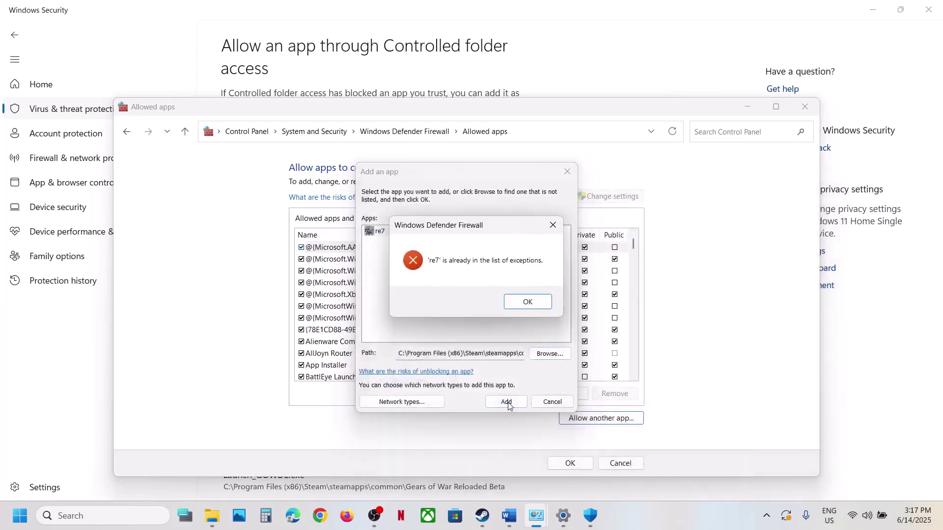
{"action": "left_click", "coordinate": [527, 303]}
{"action": "left_click", "coordinate": [567, 172]}
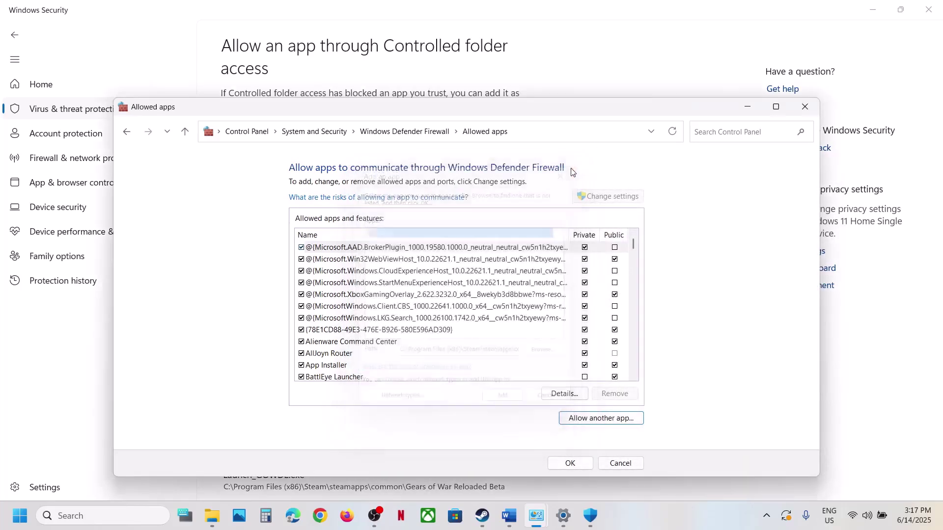
Locate the Resident Evil 7 Biohazard entry in the allowed apps list, then close the windows.
{"action": "left_click", "coordinate": [376, 365]}
{"action": "key", "text": "r"}
{"action": "key", "text": "e"}
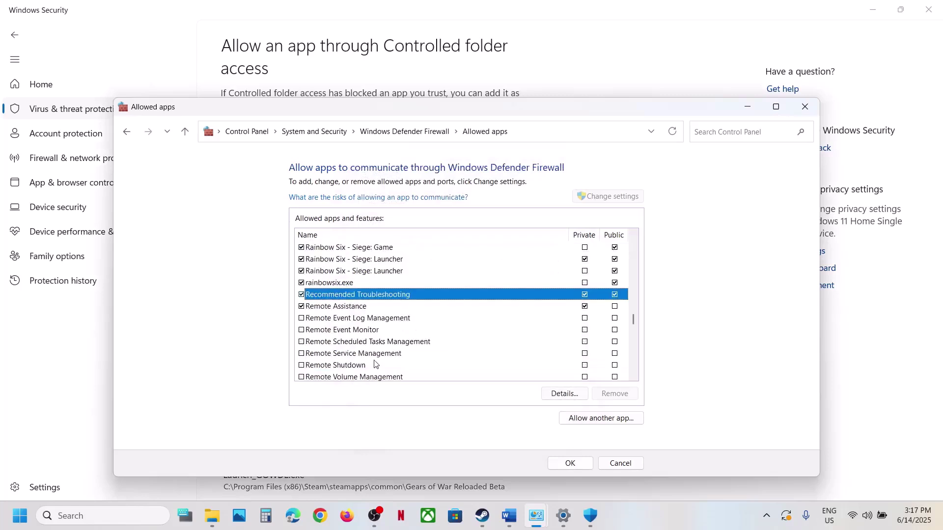
{"action": "left_click", "coordinate": [370, 318]}
{"action": "key", "text": "r"}
{"action": "key", "text": "e"}
{"action": "key", "text": "s"}
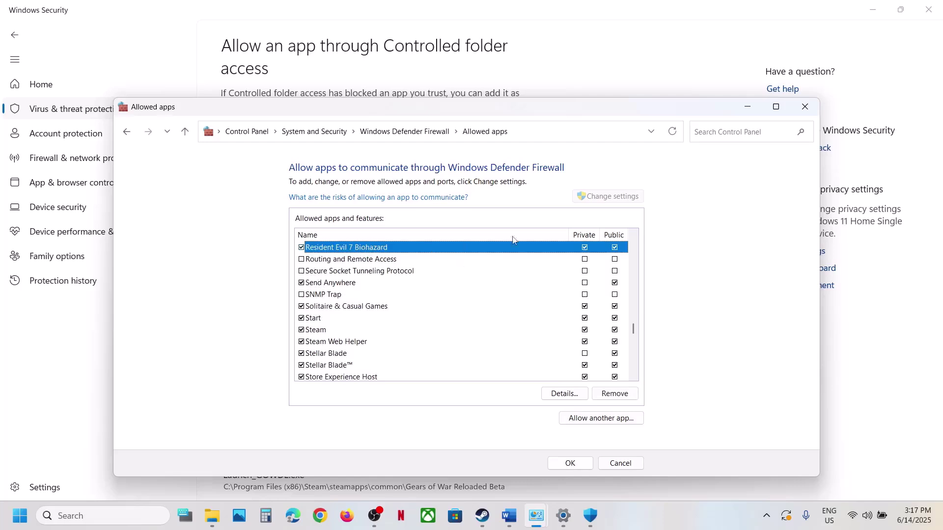
{"action": "left_click", "coordinate": [805, 106]}
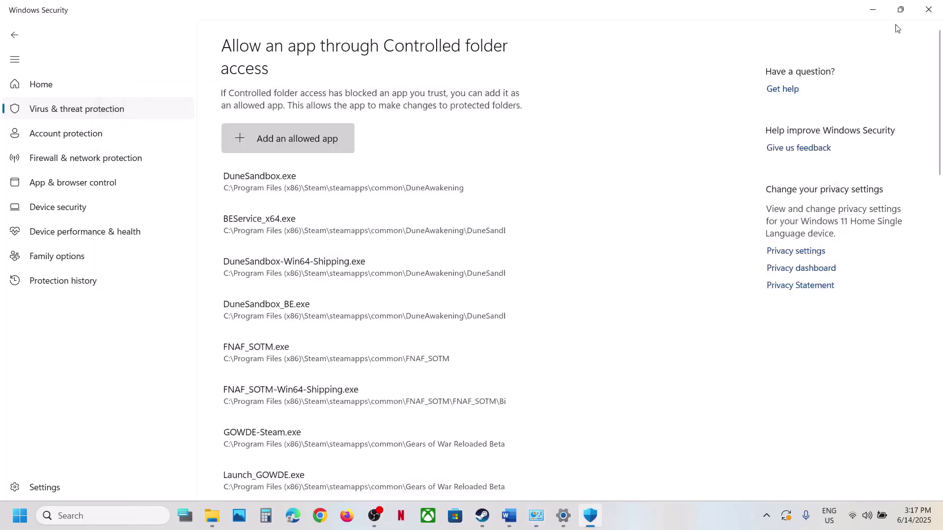
{"action": "left_click", "coordinate": [928, 10]}
{"action": "left_click", "coordinate": [928, 11]}
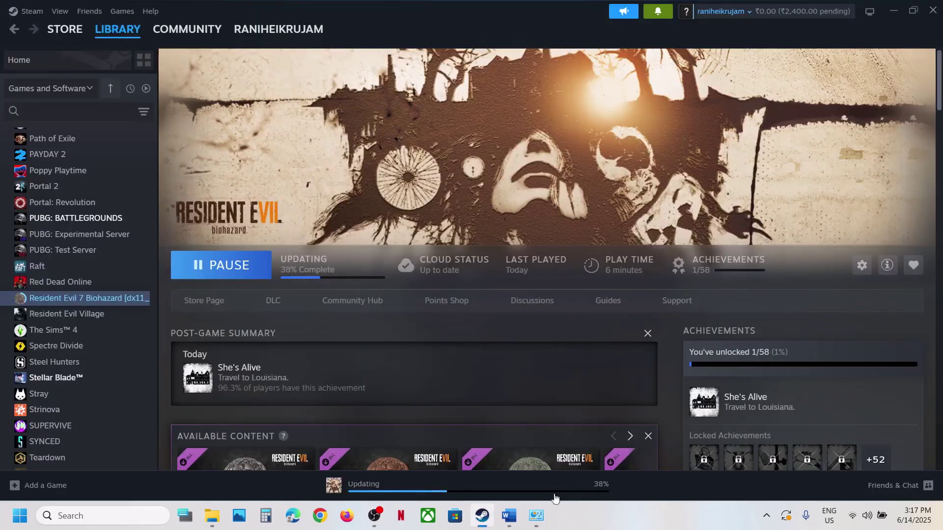
{"action": "left_click", "coordinate": [509, 516]}
{"action": "scroll", "coordinate": [406, 371], "scroll_direction": "down", "scroll_amount": 3}
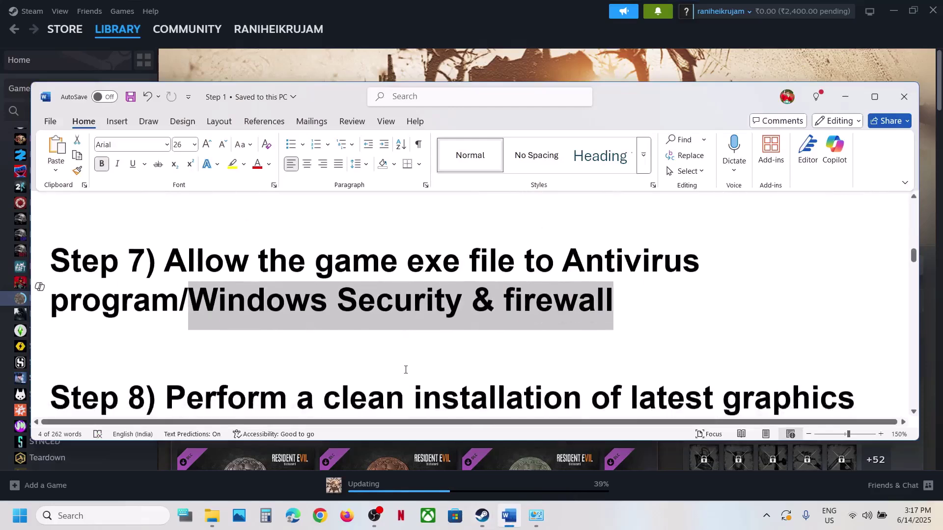
{"action": "scroll", "coordinate": [405, 370], "scroll_direction": "down", "scroll_amount": 2}
{"action": "scroll", "coordinate": [344, 378], "scroll_direction": "up", "scroll_amount": 1}
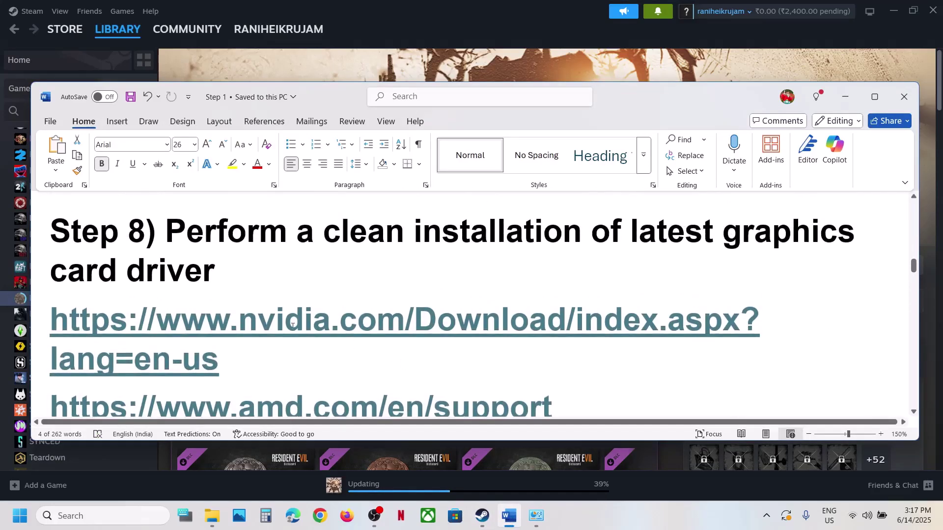
{"action": "triple_click", "coordinate": [266, 366]}
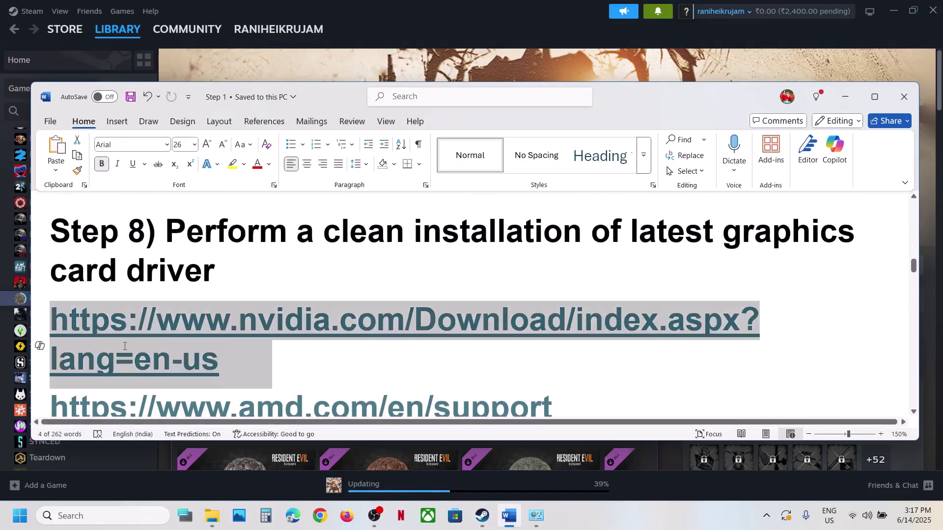
{"action": "left_click", "coordinate": [634, 400]}
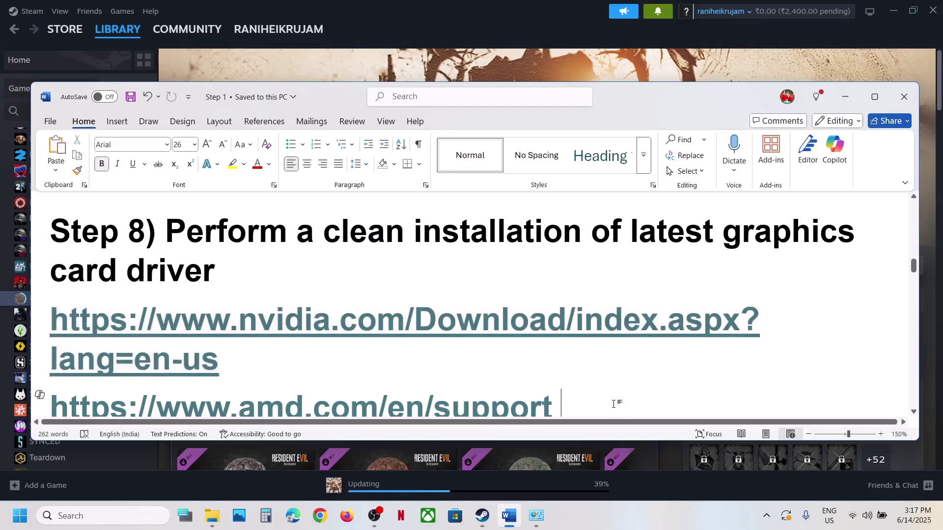
{"action": "left_click", "coordinate": [566, 60]}
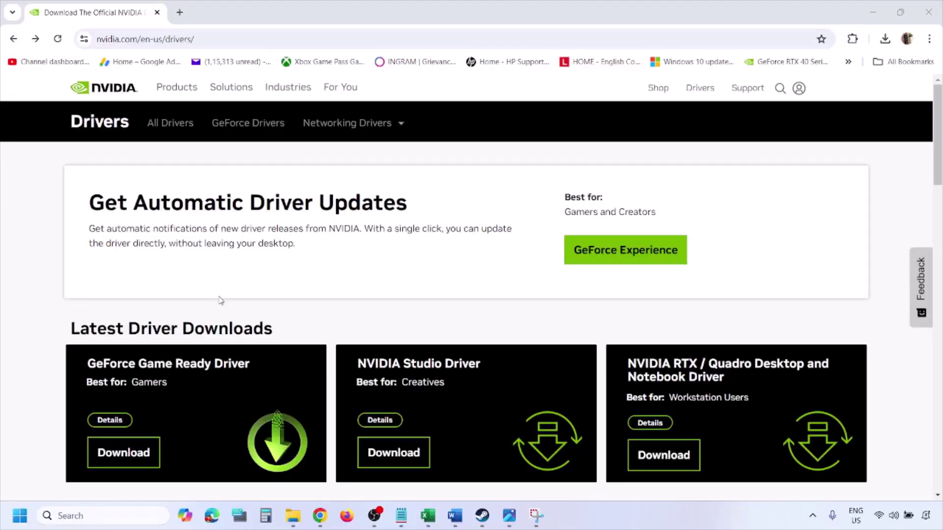
Choose Windows 11 as the operating system in Manual Driver Search and run the search.
{"action": "scroll", "coordinate": [221, 301], "scroll_direction": "down", "scroll_amount": 8}
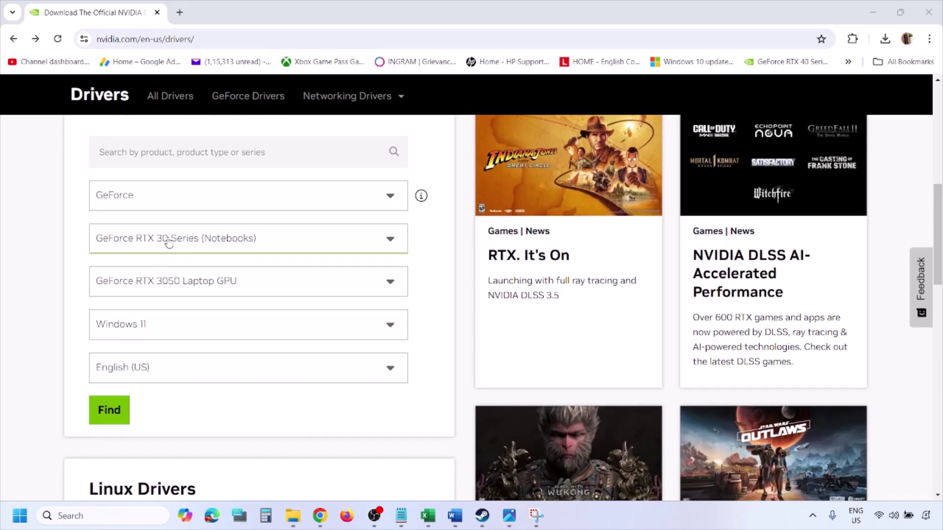
{"action": "left_click", "coordinate": [156, 327]}
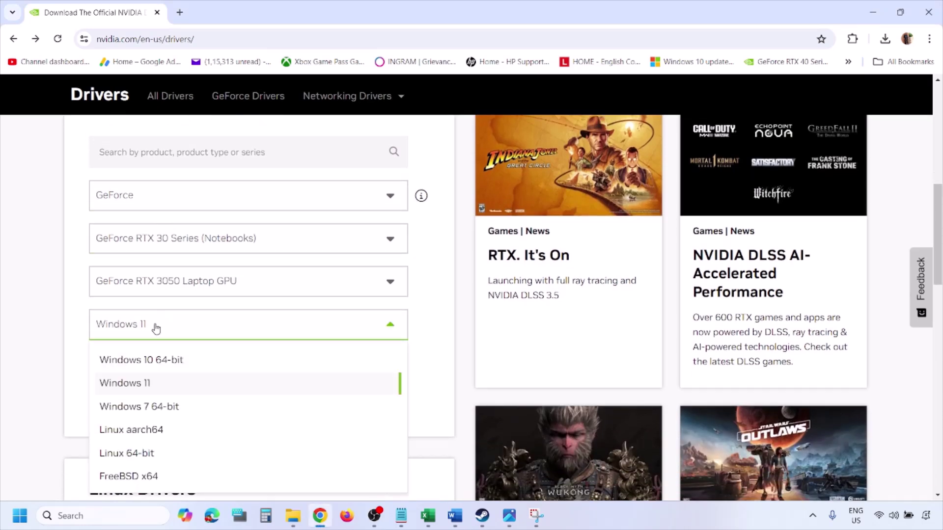
{"action": "left_click", "coordinate": [137, 385]}
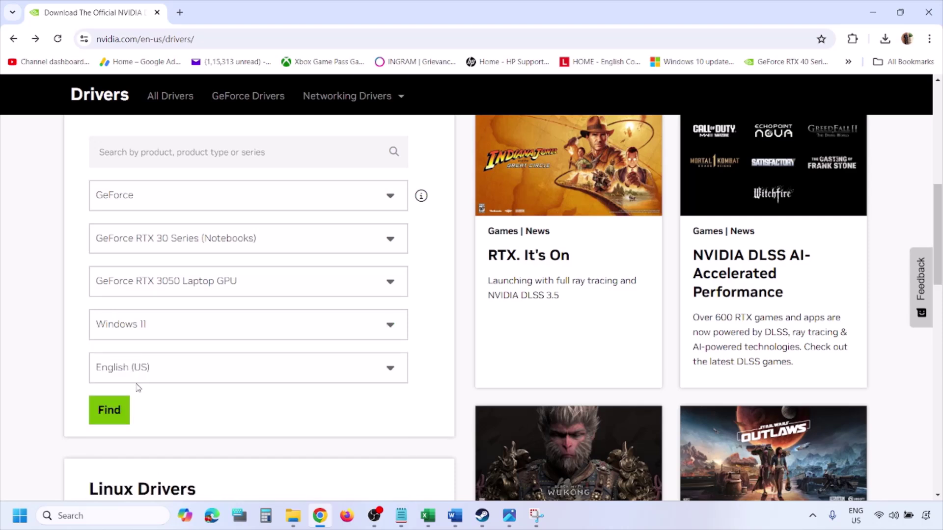
{"action": "left_click", "coordinate": [106, 410]}
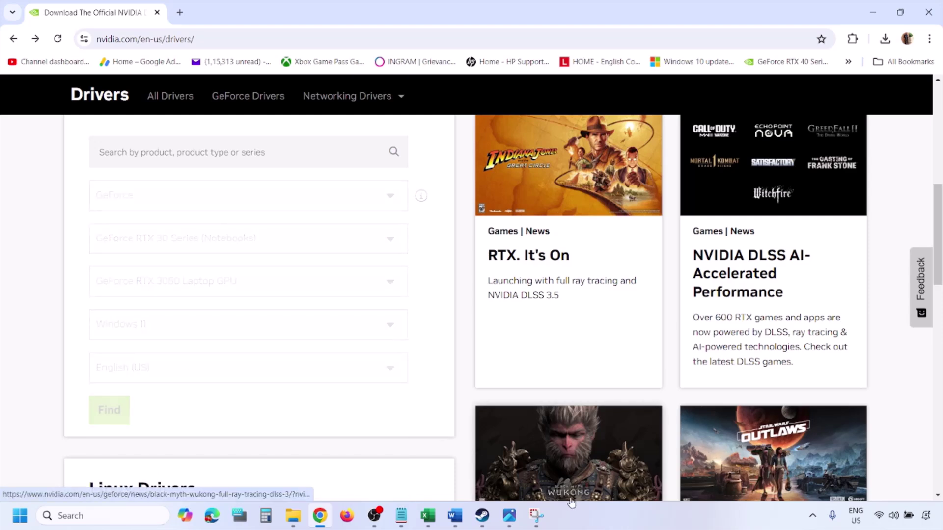
Page through the driver screenshots from 1.png to 5.png, ending on the clean installation options.
{"action": "left_click", "coordinate": [509, 516]}
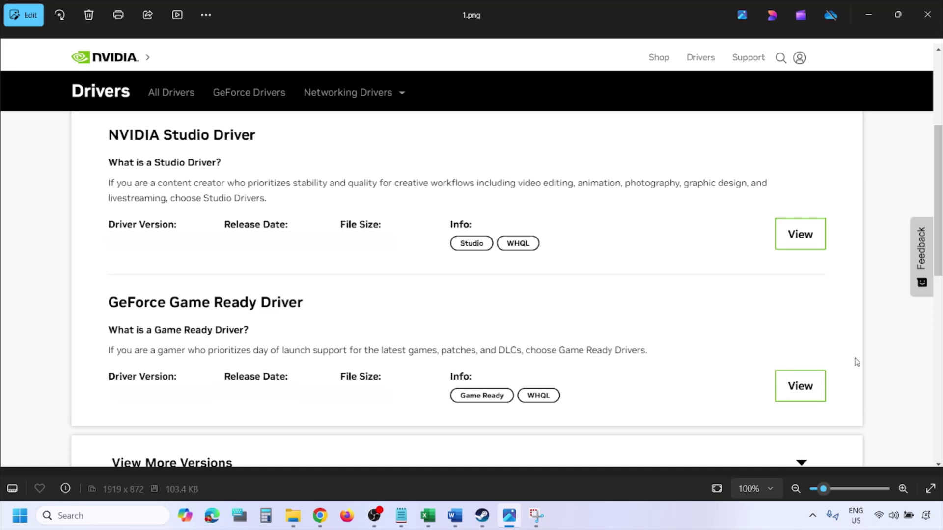
{"action": "key", "text": "Right"}
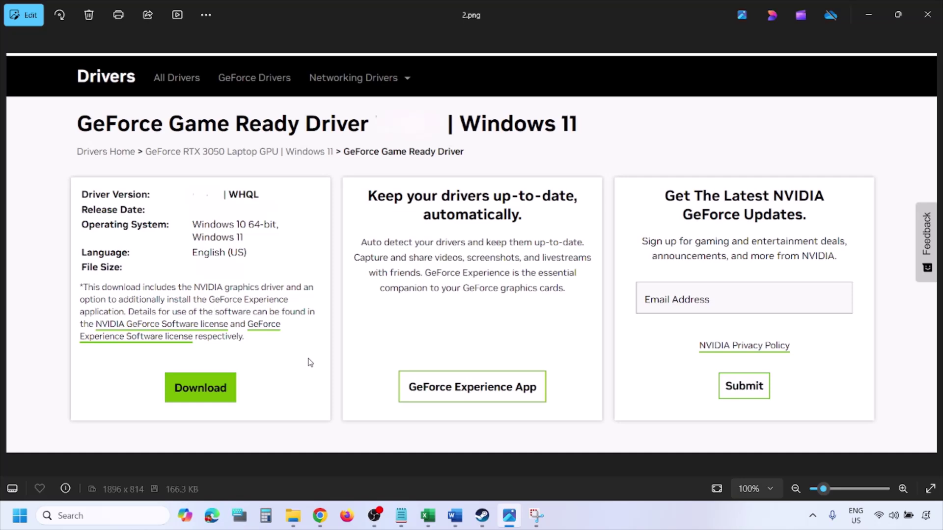
{"action": "key", "text": "Right"}
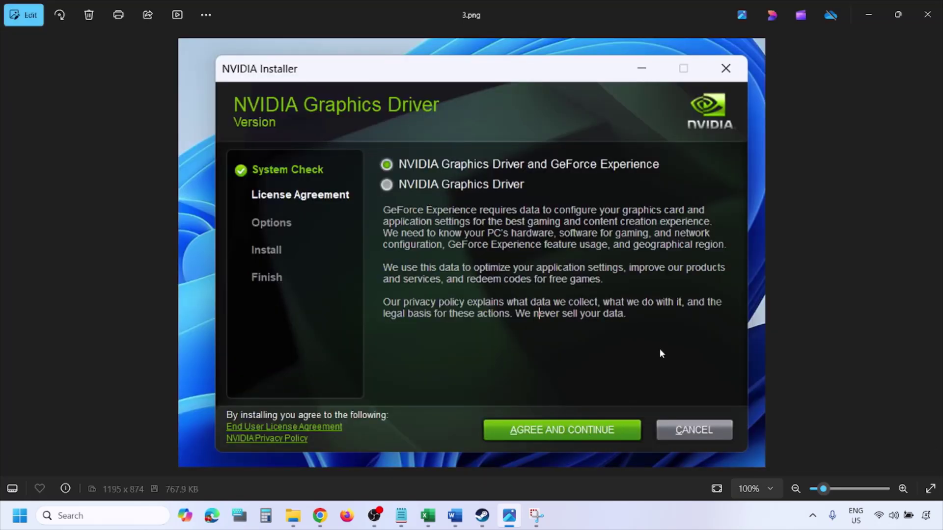
{"action": "key", "text": "Right"}
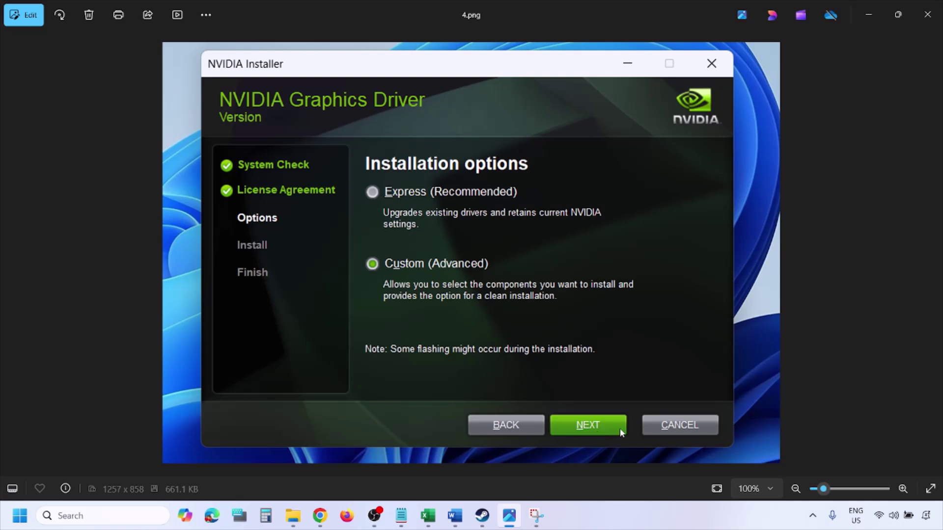
{"action": "key", "text": "Right"}
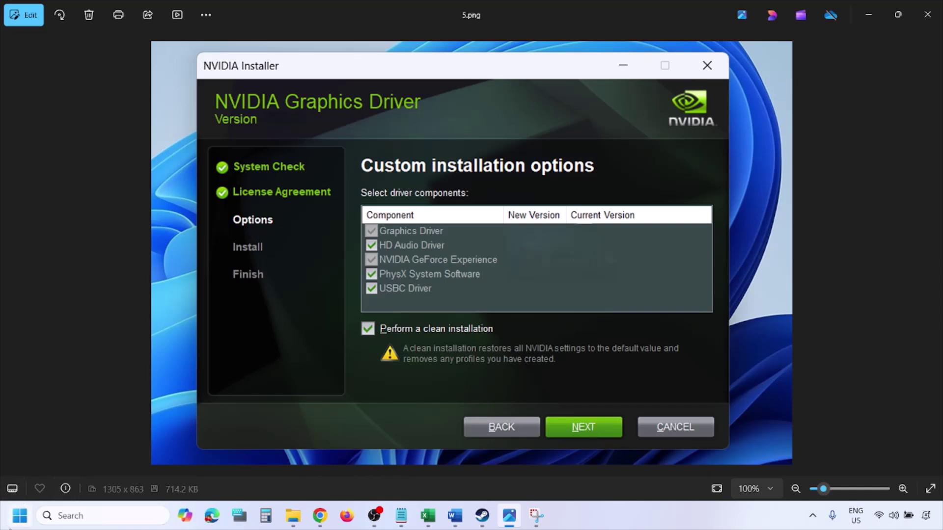
Show the Start menu's restart and shutdown options, then dismiss them.
{"action": "key", "text": "super"}
{"action": "left_click", "coordinate": [361, 478]}
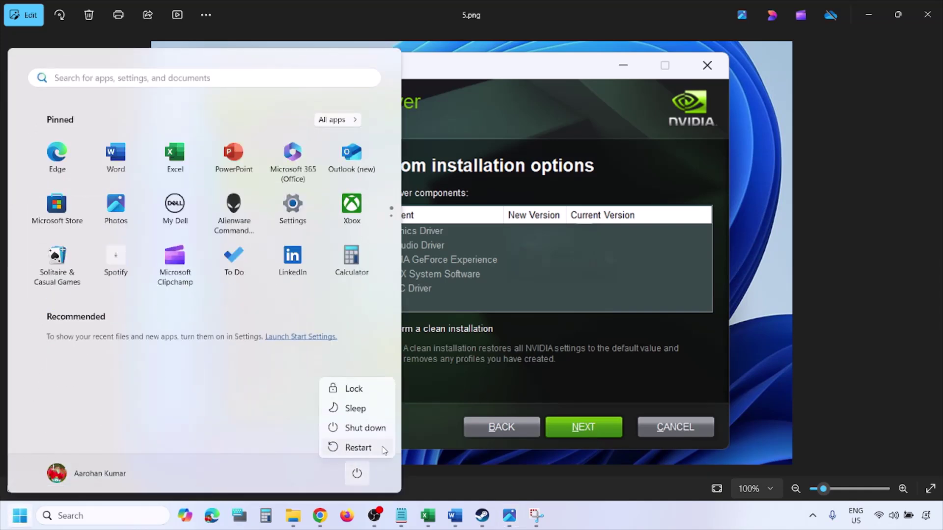
{"action": "key", "text": "Escape"}
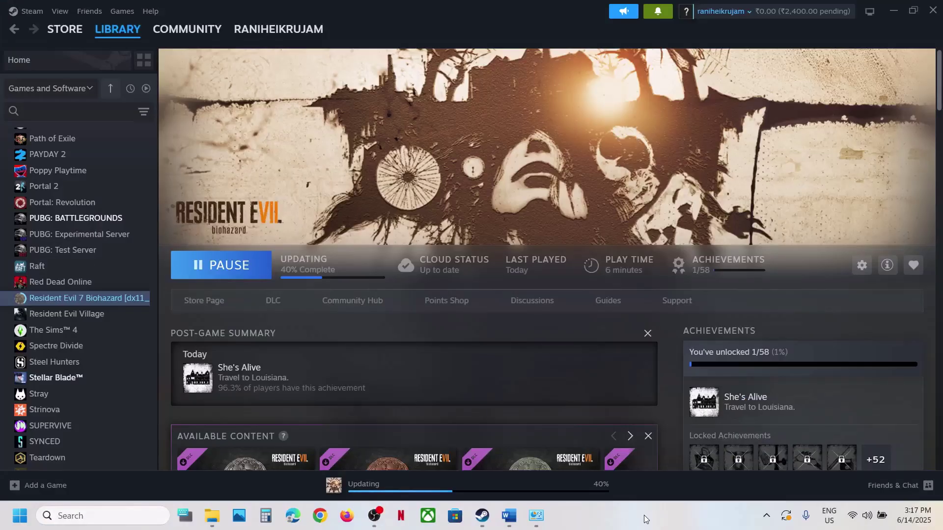
Scroll the Word guide to Step 9, select 'graphics' in its heading, and open Windows search.
{"action": "left_click", "coordinate": [509, 515]}
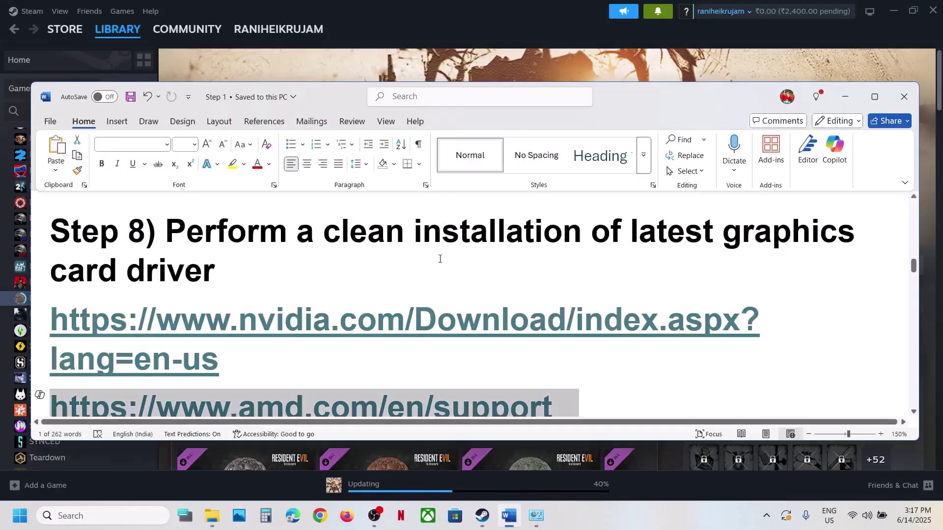
{"action": "scroll", "coordinate": [180, 367], "scroll_direction": "down", "scroll_amount": 1}
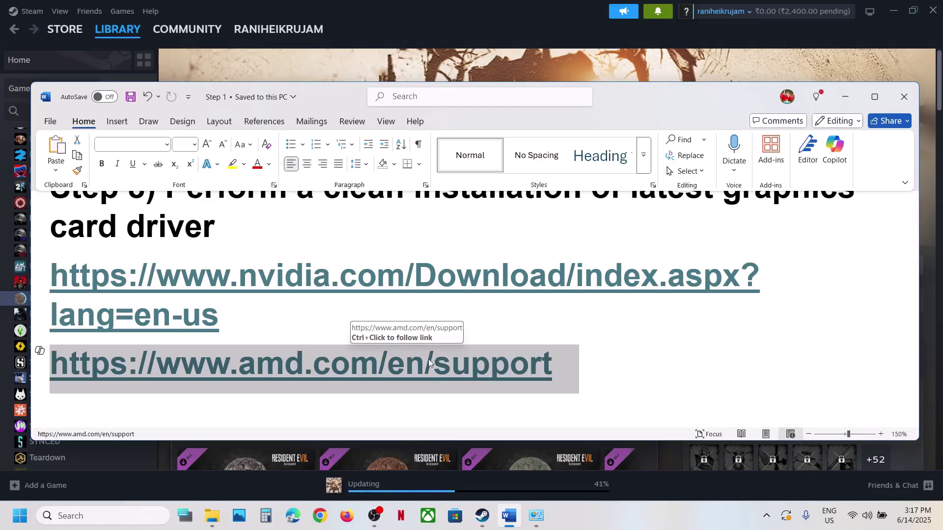
{"action": "scroll", "coordinate": [563, 354], "scroll_direction": "down", "scroll_amount": 4}
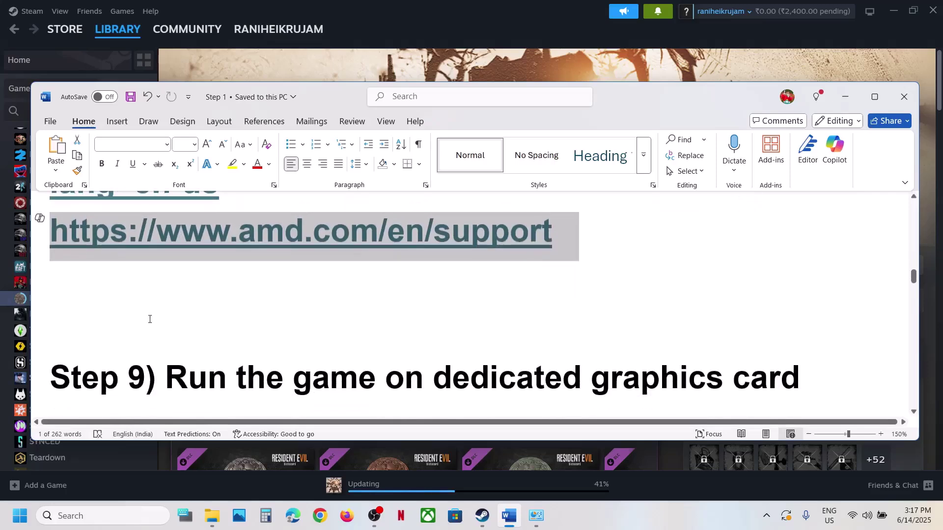
{"action": "double_click", "coordinate": [694, 336]}
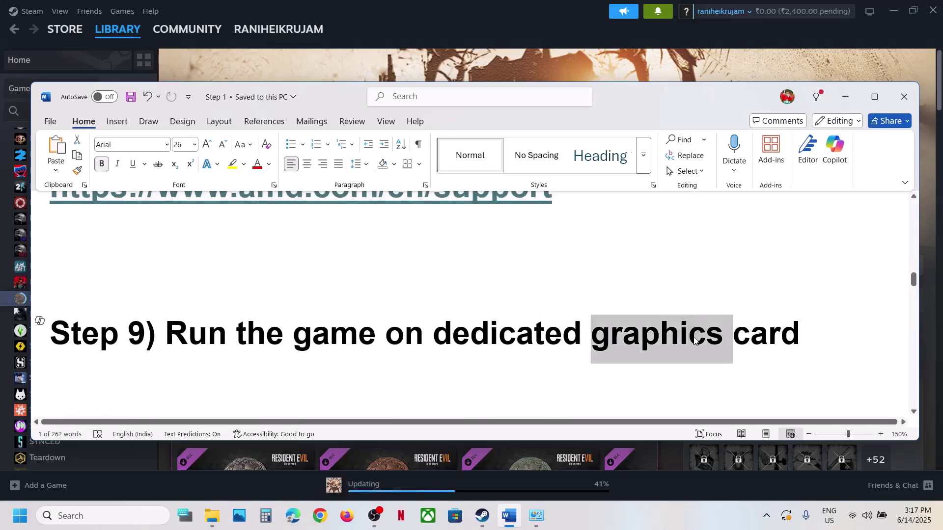
{"action": "left_click", "coordinate": [69, 519]}
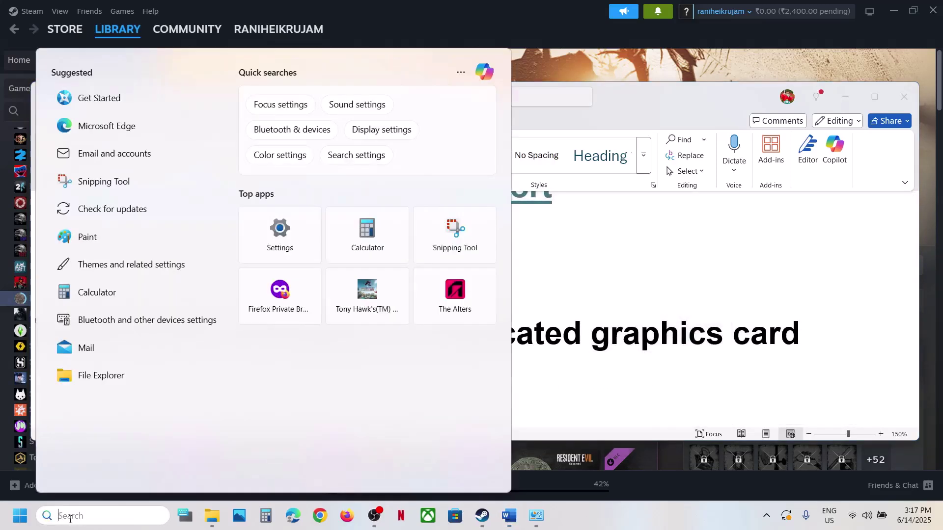
Add re7 from the RESIDENT EVIL 7 biohazard folder to the Graphics settings app list.
{"action": "type", "text": "graphics settings"}
{"action": "left_click", "coordinate": [129, 141]}
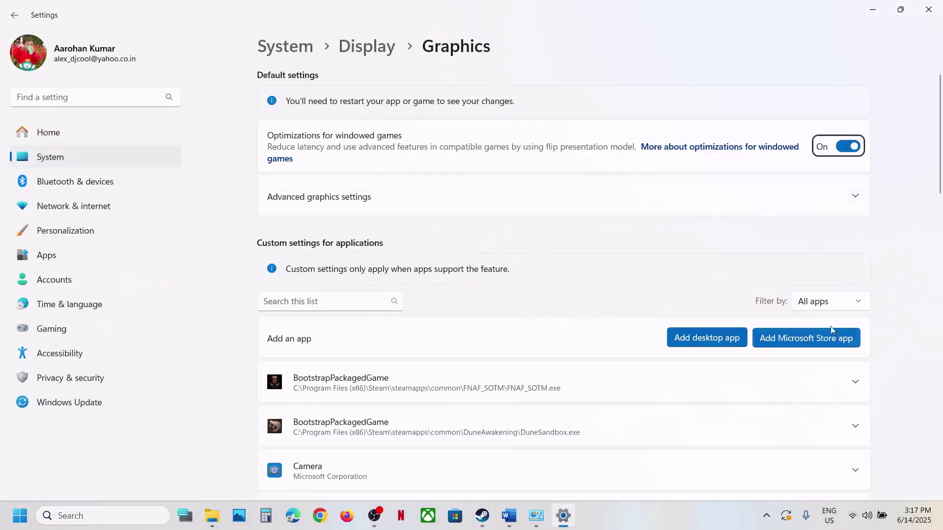
{"action": "left_click", "coordinate": [688, 338]}
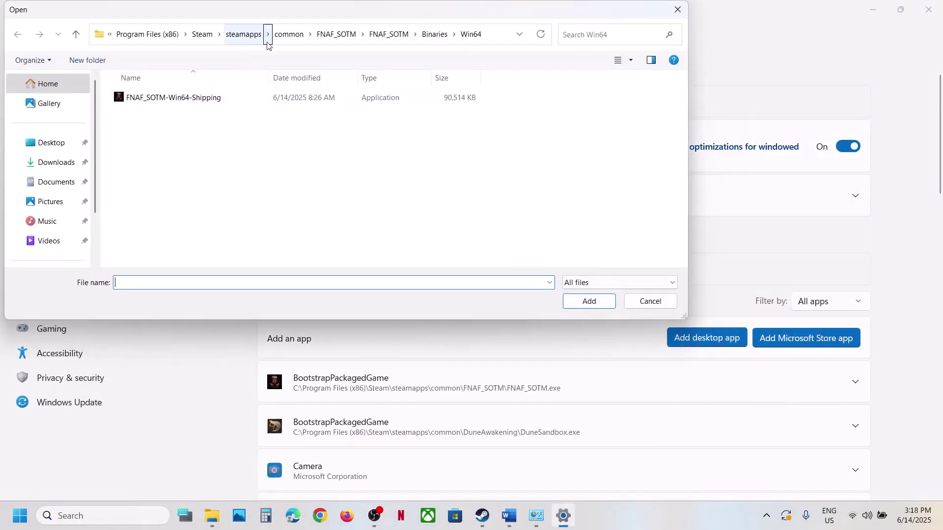
{"action": "left_click", "coordinate": [288, 35]}
{"action": "left_click", "coordinate": [157, 194]}
{"action": "double_click", "coordinate": [157, 194]}
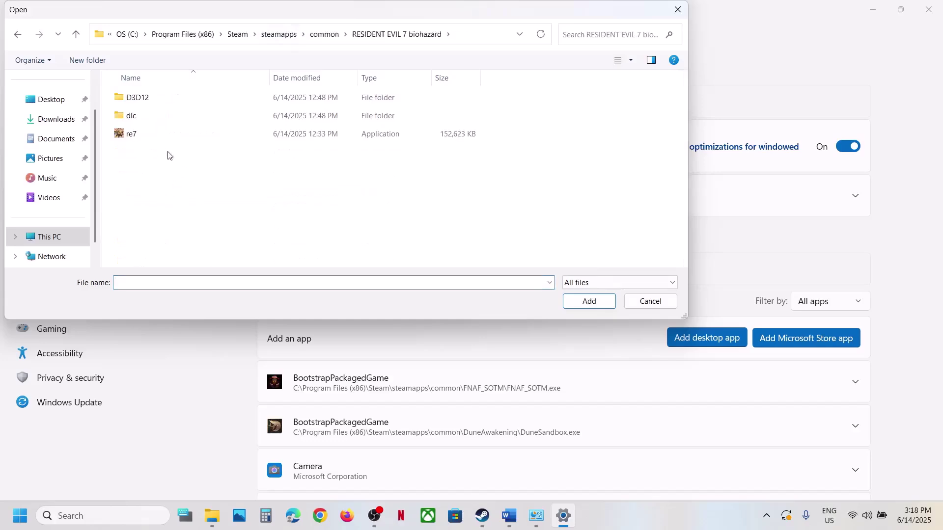
{"action": "left_click", "coordinate": [143, 139]}
{"action": "left_click", "coordinate": [590, 306]}
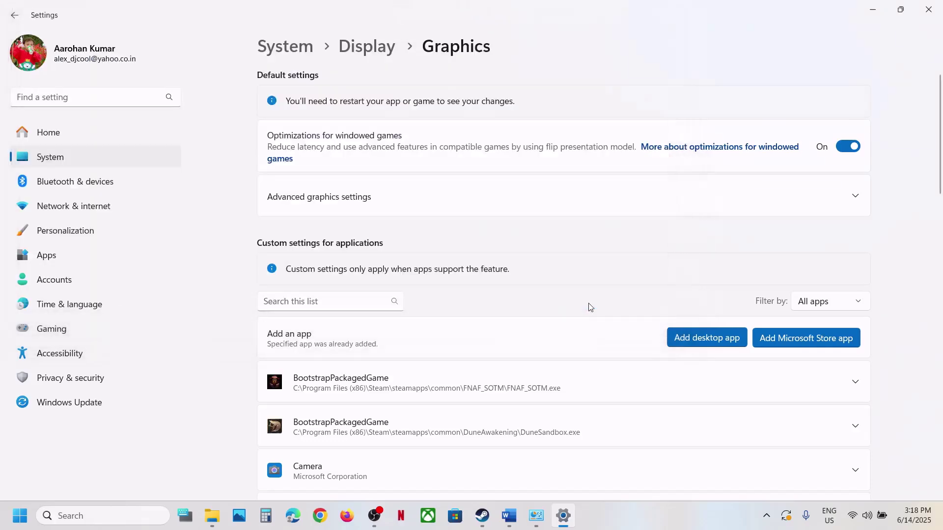
Set re7's GPU preference to High Performance (NVIDIA GeForce RTX 3050 Laptop GPU) and close Settings.
{"action": "scroll", "coordinate": [575, 354], "scroll_direction": "down", "scroll_amount": 6}
{"action": "scroll", "coordinate": [576, 358], "scroll_direction": "down", "scroll_amount": 8}
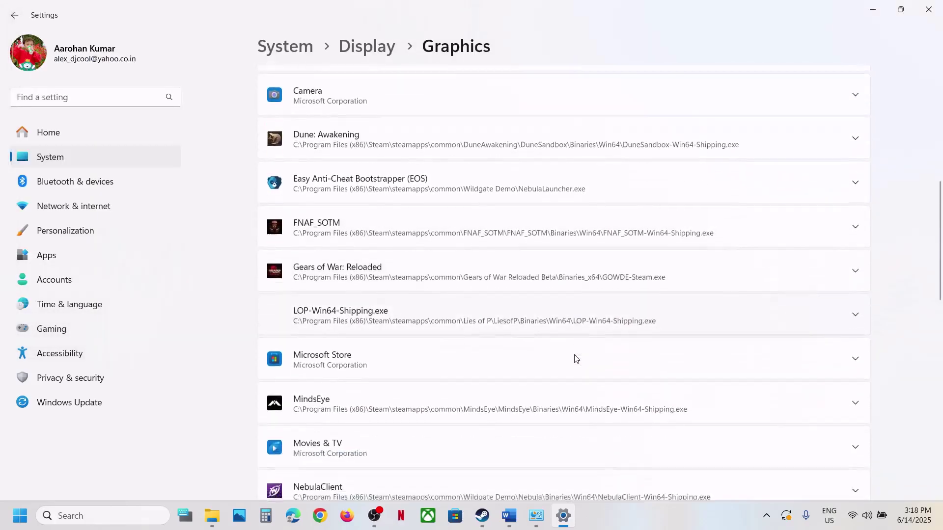
{"action": "scroll", "coordinate": [576, 358], "scroll_direction": "down", "scroll_amount": 6}
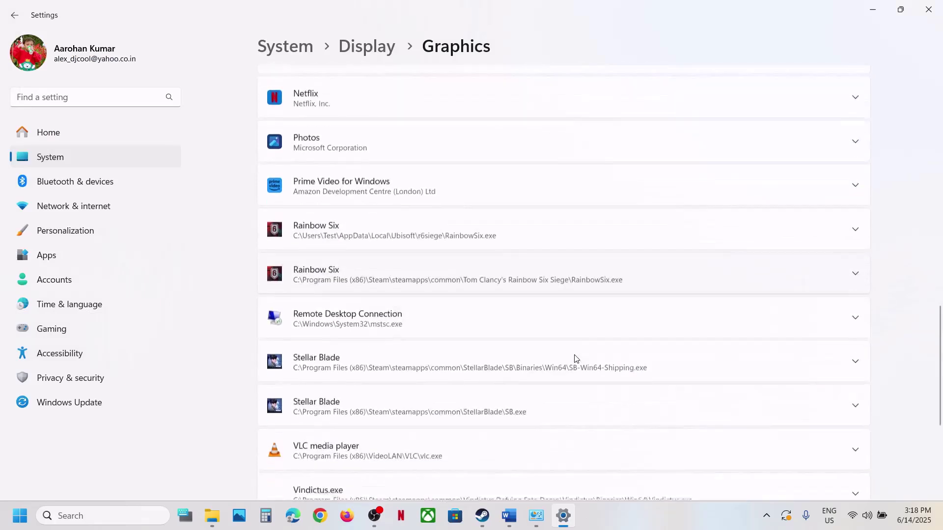
{"action": "scroll", "coordinate": [572, 361], "scroll_direction": "down", "scroll_amount": 2}
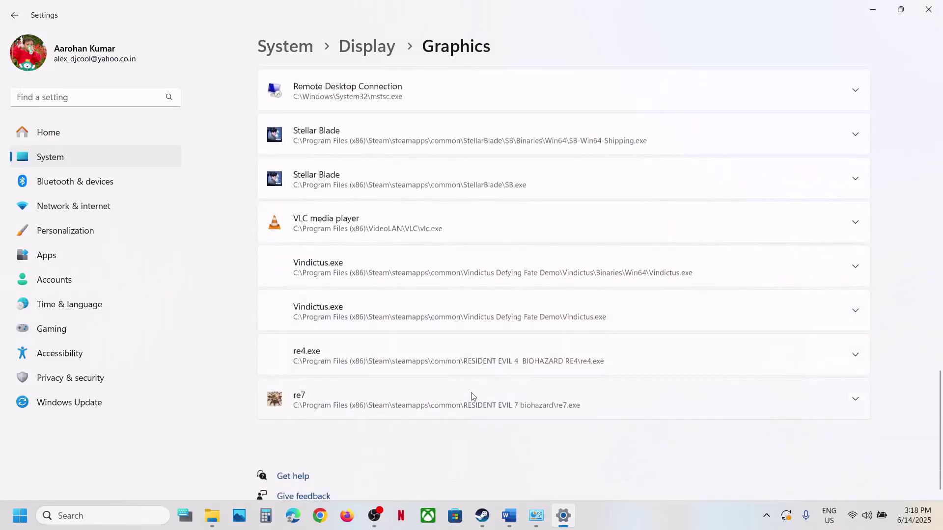
{"action": "left_click", "coordinate": [388, 408]}
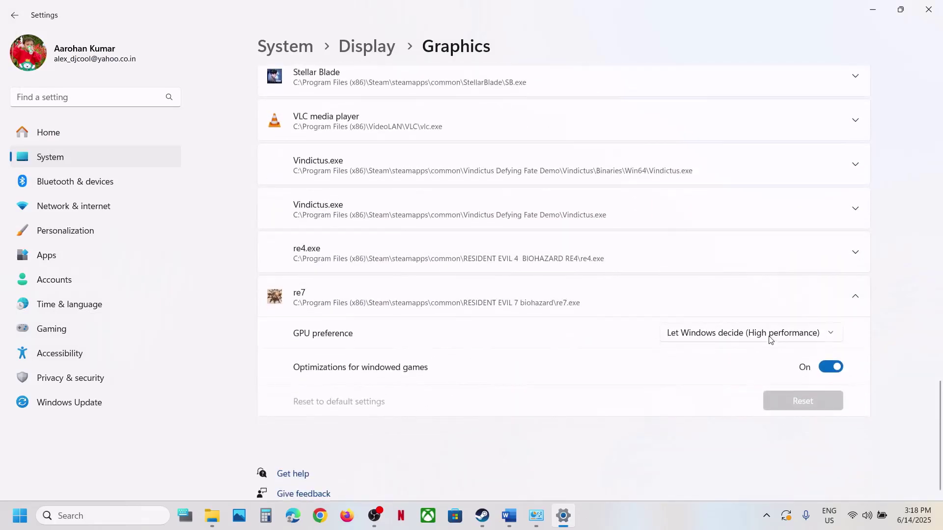
{"action": "left_click", "coordinate": [770, 337]}
{"action": "left_click", "coordinate": [697, 381]}
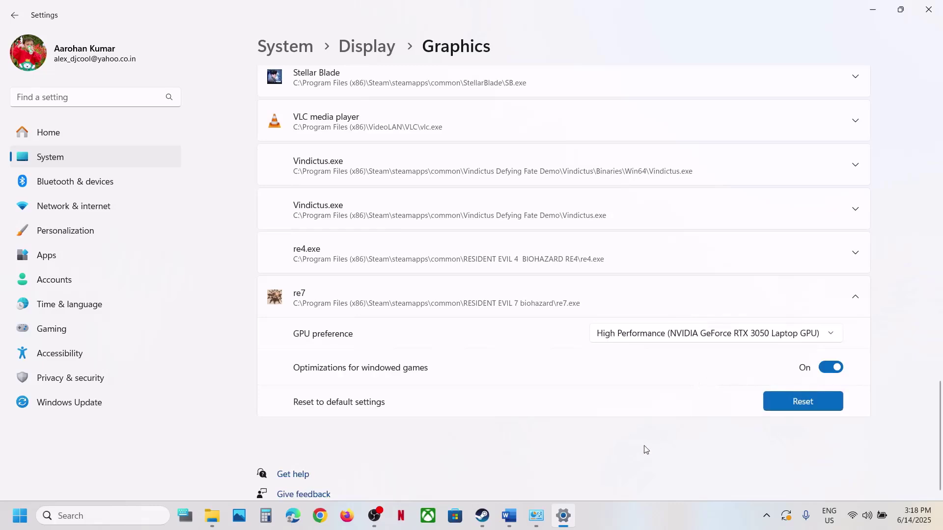
{"action": "left_click", "coordinate": [924, 18]}
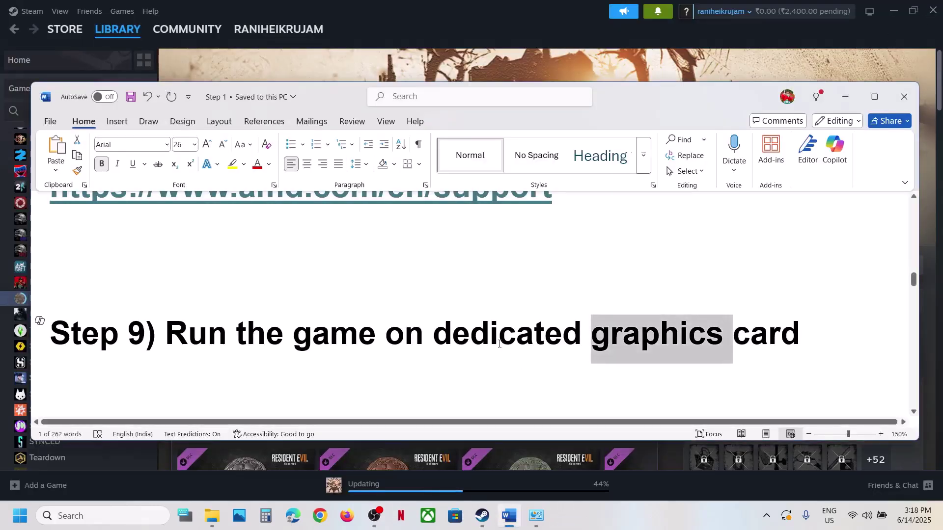
Scroll to Step 8 in the Word guide and follow its nvidia.com driver download link.
{"action": "scroll", "coordinate": [499, 344], "scroll_direction": "down", "scroll_amount": 3}
{"action": "left_click_drag", "start_coordinate": [184, 304], "coordinate": [559, 312]}
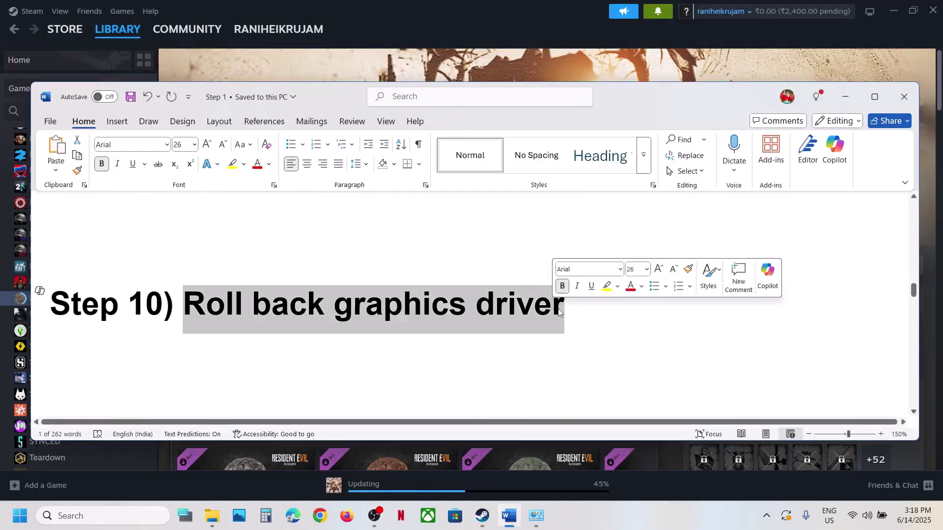
{"action": "scroll", "coordinate": [425, 350], "scroll_direction": "up", "scroll_amount": 10}
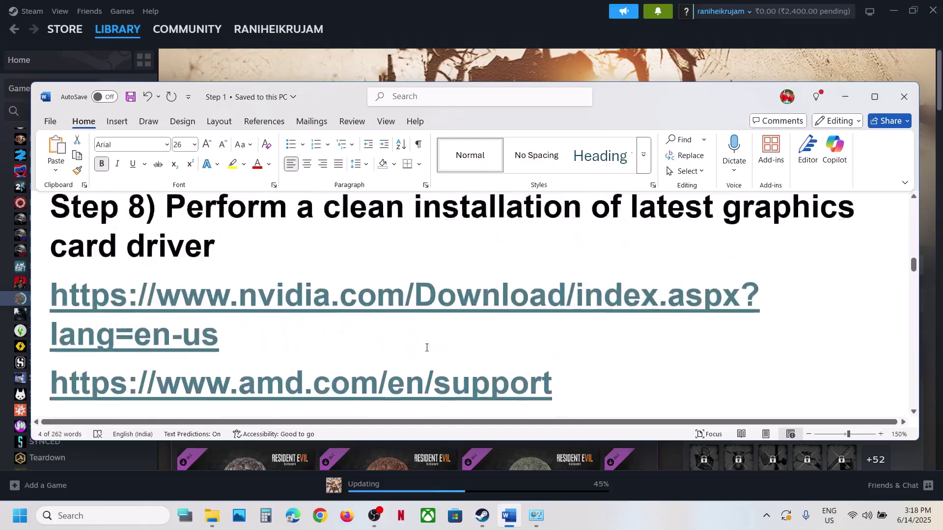
{"action": "scroll", "coordinate": [427, 347], "scroll_direction": "up", "scroll_amount": 1}
{"action": "scroll", "coordinate": [427, 348], "scroll_direction": "down", "scroll_amount": 1}
{"action": "triple_click", "coordinate": [84, 334]}
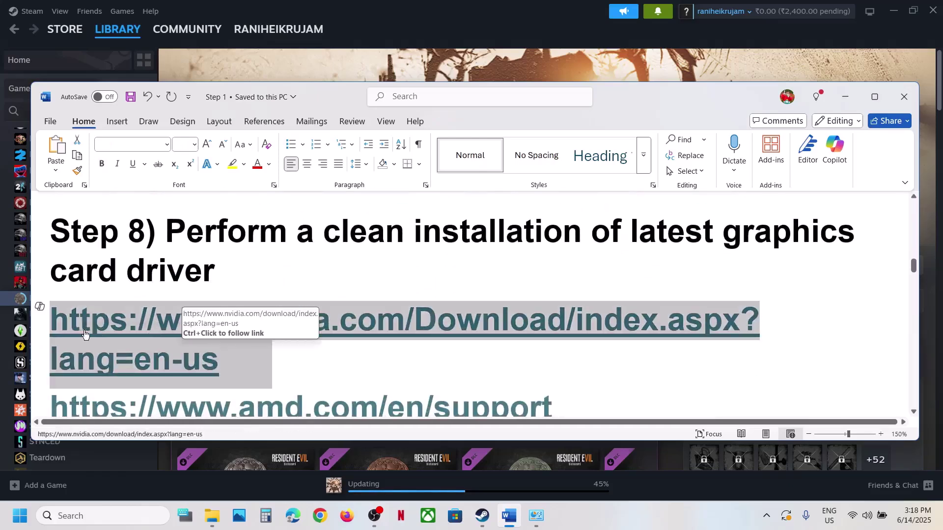
{"action": "left_click", "coordinate": [85, 334], "text": "ctrl"}
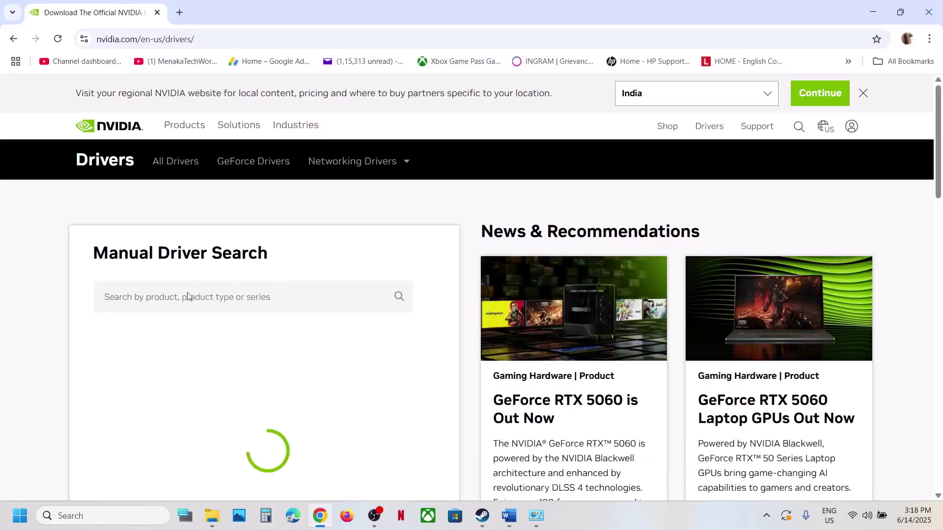
Search drivers for the RTX 3050 Laptop GPU on Windows 11 and expand older versions.
{"action": "scroll", "coordinate": [246, 399], "scroll_direction": "down", "scroll_amount": 3}
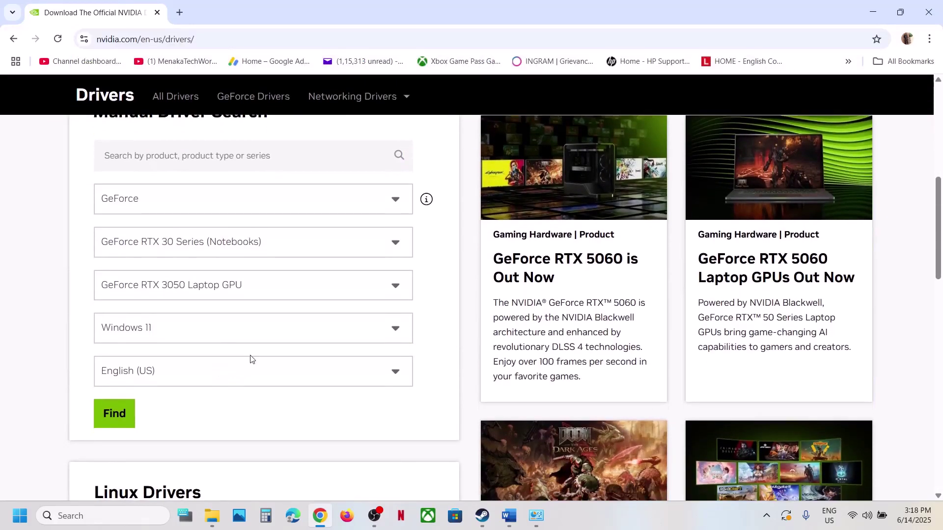
{"action": "left_click", "coordinate": [125, 413]}
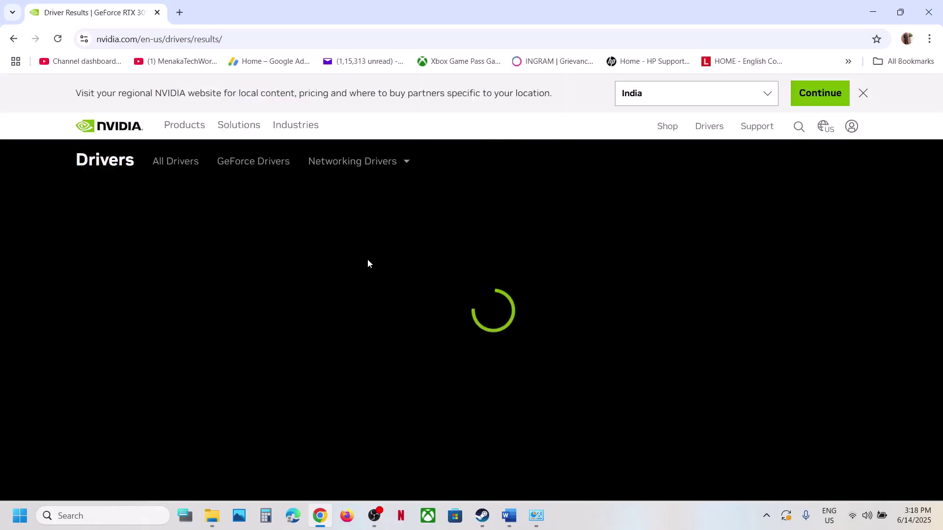
{"action": "scroll", "coordinate": [225, 355], "scroll_direction": "down", "scroll_amount": 3}
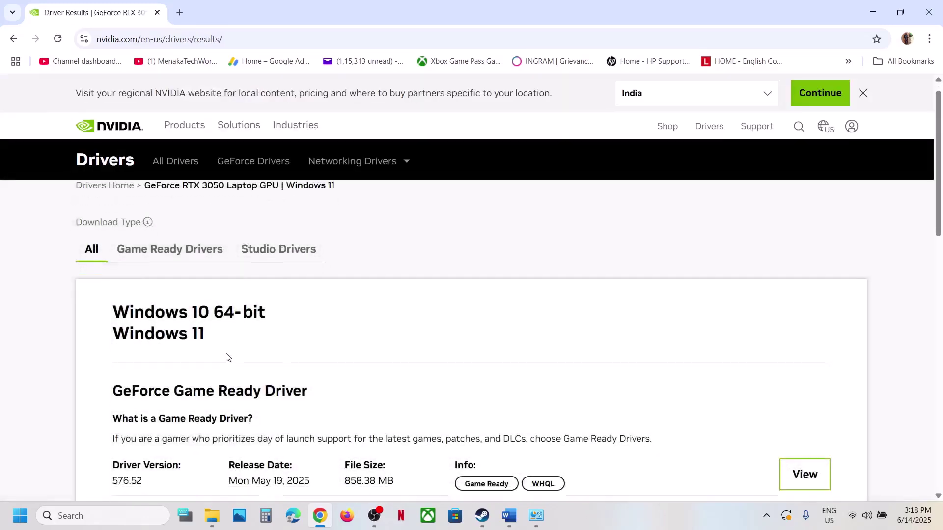
{"action": "scroll", "coordinate": [229, 367], "scroll_direction": "down", "scroll_amount": 5}
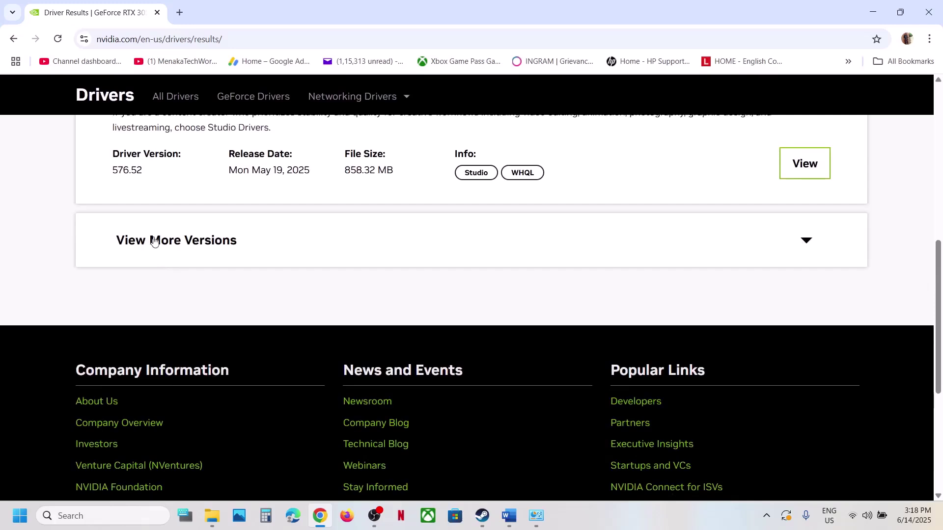
{"action": "left_click", "coordinate": [154, 241]}
Browse the driver results and highlight the 576.28 driver version number.
{"action": "scroll", "coordinate": [256, 294], "scroll_direction": "up", "scroll_amount": 5}
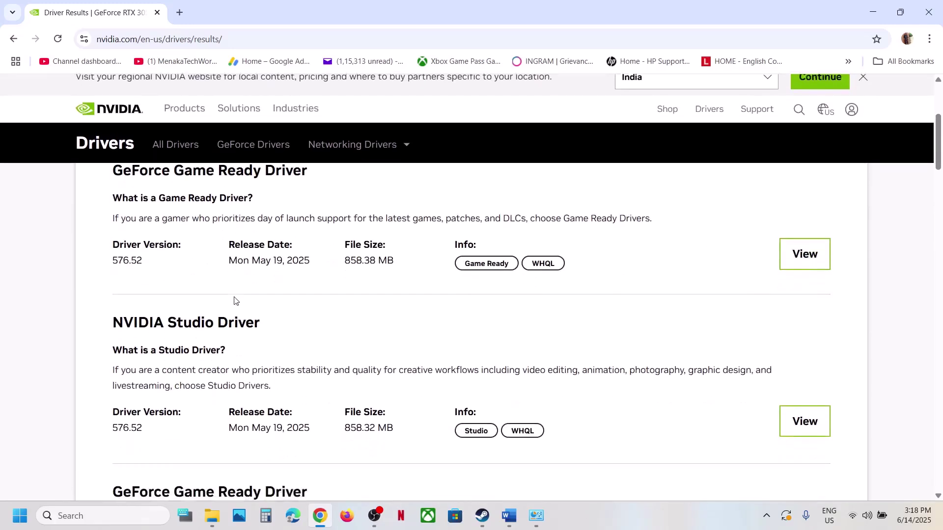
{"action": "scroll", "coordinate": [235, 300], "scroll_direction": "down", "scroll_amount": 2}
{"action": "scroll", "coordinate": [190, 288], "scroll_direction": "up", "scroll_amount": 3}
{"action": "left_click_drag", "start_coordinate": [111, 260], "coordinate": [134, 280]}
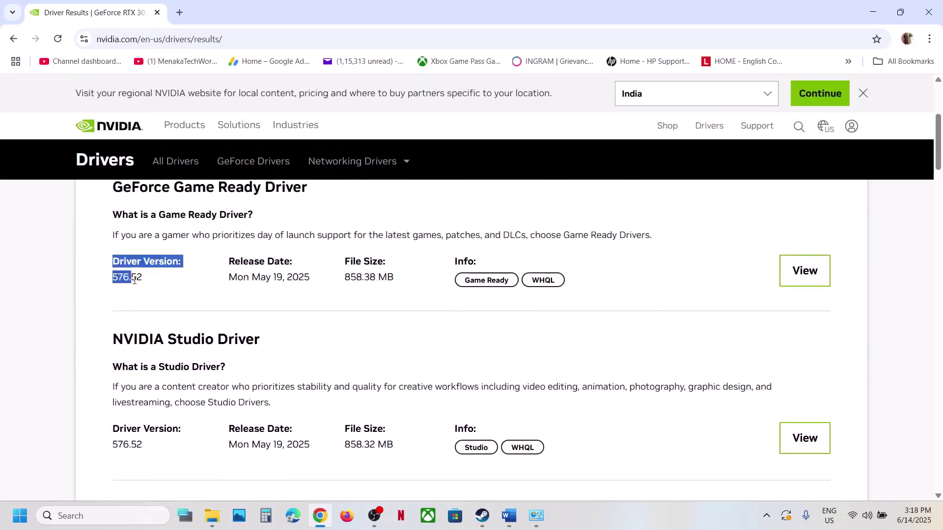
{"action": "scroll", "coordinate": [185, 293], "scroll_direction": "down", "scroll_amount": 10}
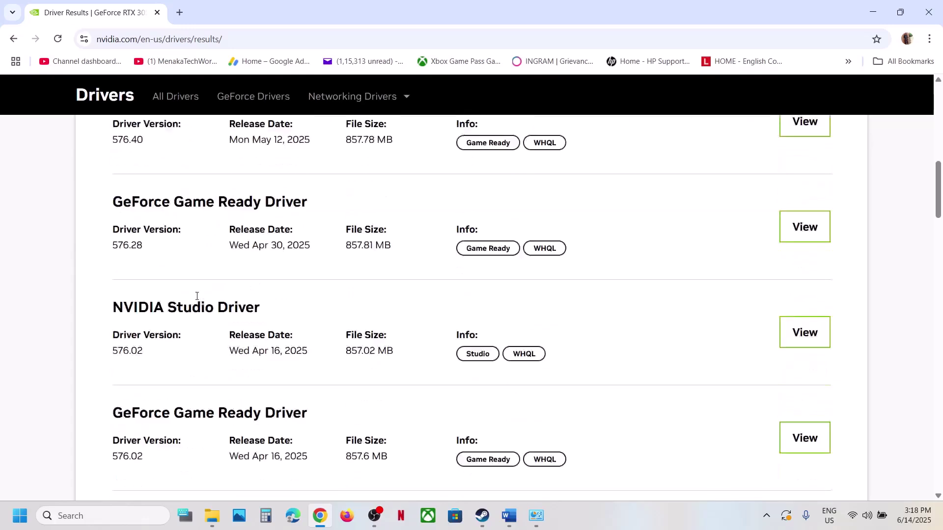
{"action": "scroll", "coordinate": [231, 285], "scroll_direction": "up", "scroll_amount": 1}
{"action": "scroll", "coordinate": [231, 287], "scroll_direction": "down", "scroll_amount": 3}
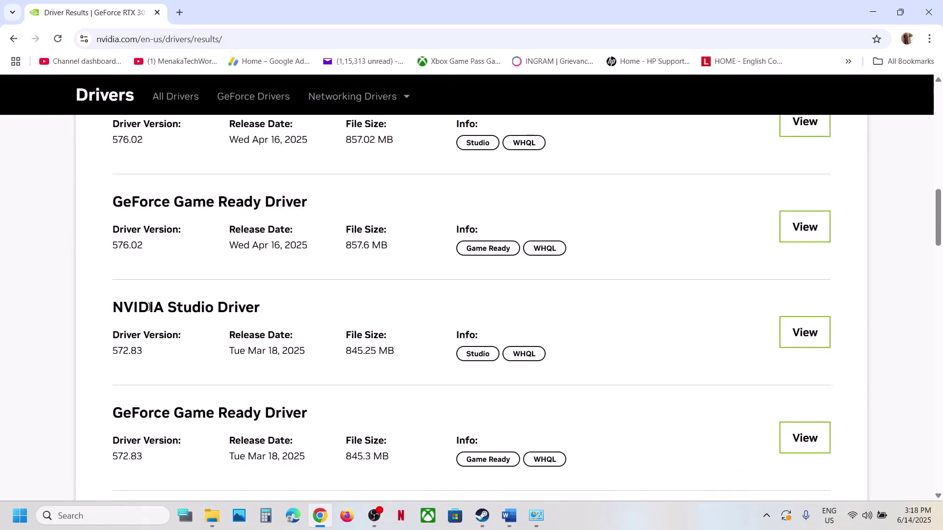
{"action": "scroll", "coordinate": [237, 305], "scroll_direction": "down", "scroll_amount": 5}
{"action": "scroll", "coordinate": [237, 304], "scroll_direction": "up", "scroll_amount": 6}
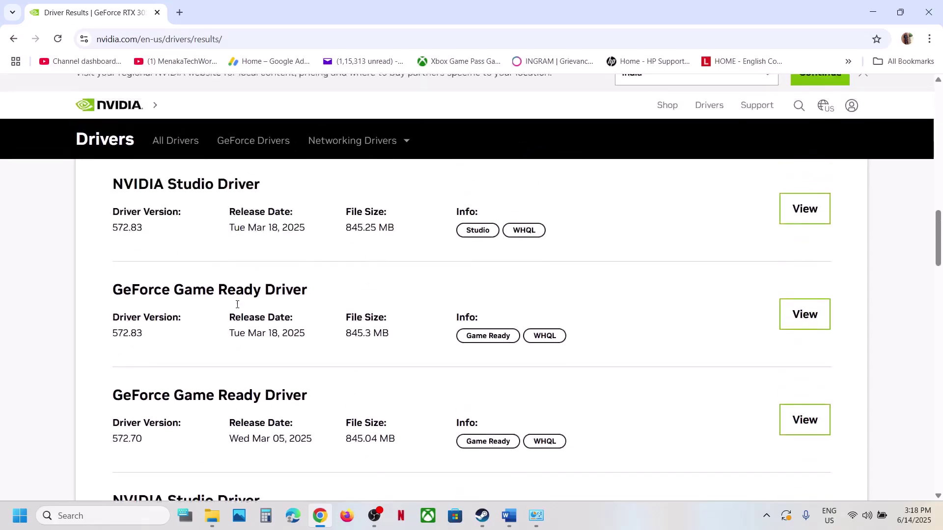
{"action": "scroll", "coordinate": [216, 309], "scroll_direction": "up", "scroll_amount": 2}
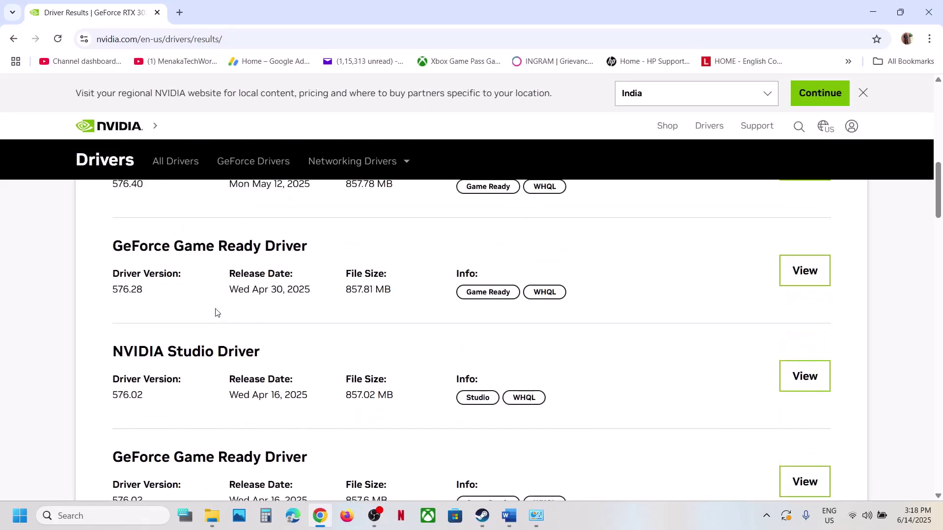
{"action": "left_click_drag", "start_coordinate": [115, 249], "coordinate": [253, 246]}
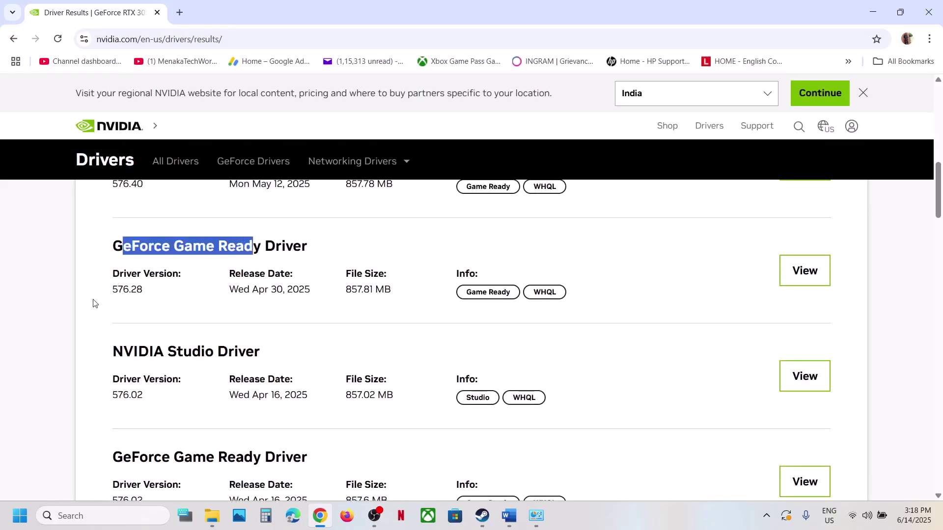
{"action": "double_click", "coordinate": [120, 287]}
Scroll down to the 566.36 Game Ready Driver and highlight its version number.
{"action": "scroll", "coordinate": [249, 337], "scroll_direction": "down", "scroll_amount": 9}
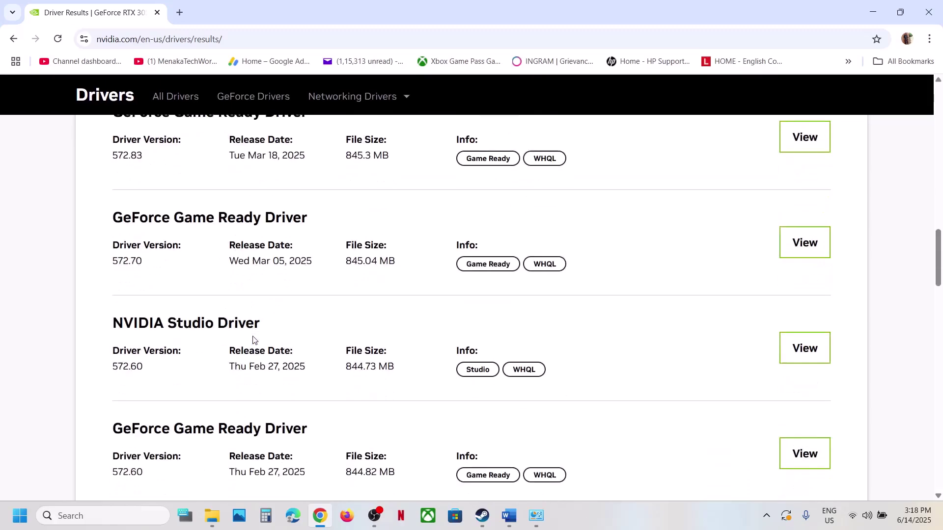
{"action": "scroll", "coordinate": [243, 337], "scroll_direction": "down", "scroll_amount": 15}
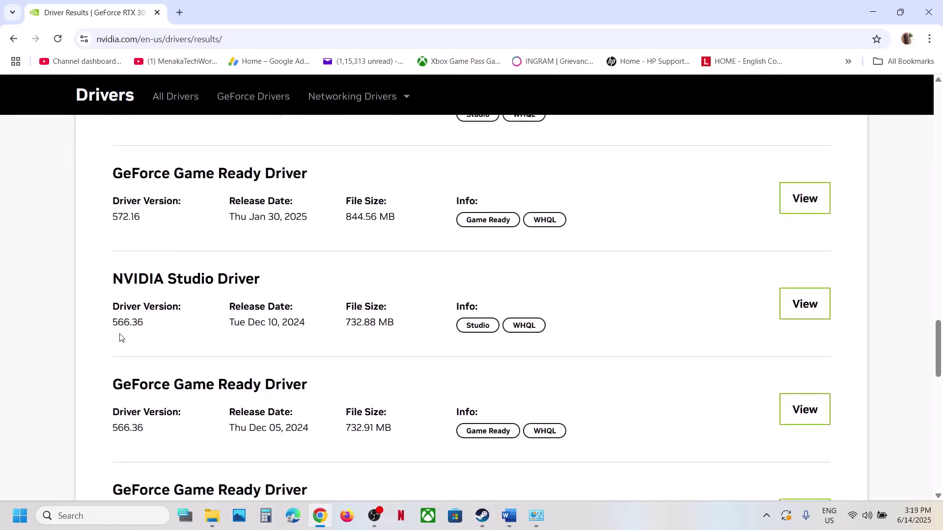
{"action": "scroll", "coordinate": [118, 337], "scroll_direction": "up", "scroll_amount": 1}
{"action": "scroll", "coordinate": [122, 315], "scroll_direction": "down", "scroll_amount": 5}
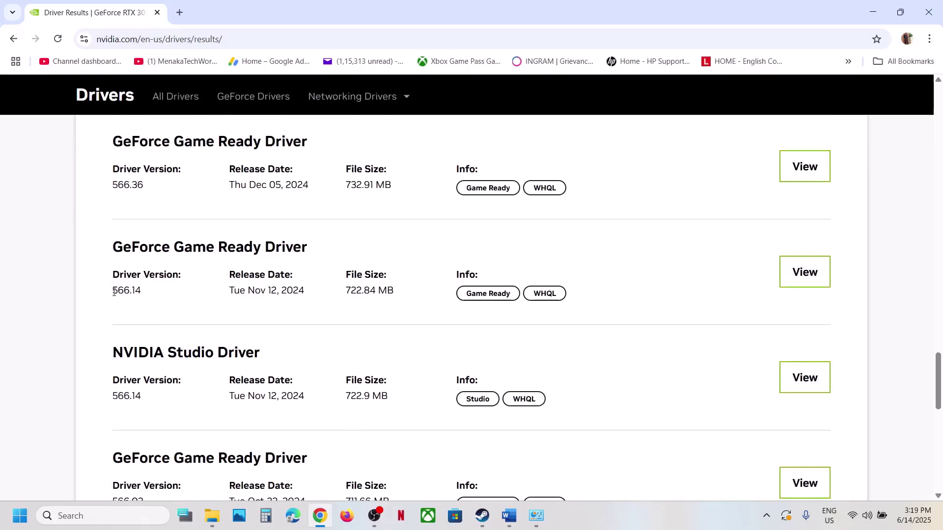
{"action": "scroll", "coordinate": [111, 330], "scroll_direction": "up", "scroll_amount": 2}
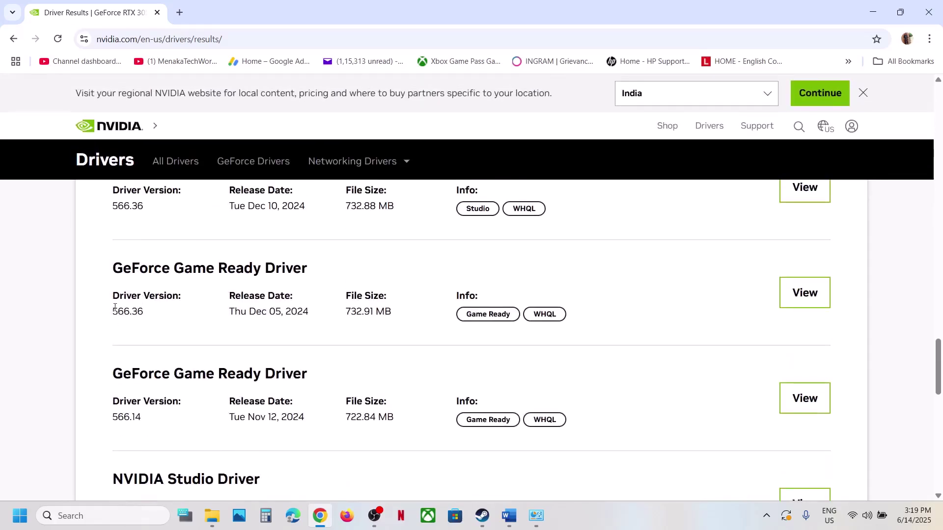
{"action": "left_click_drag", "start_coordinate": [114, 308], "coordinate": [154, 315]}
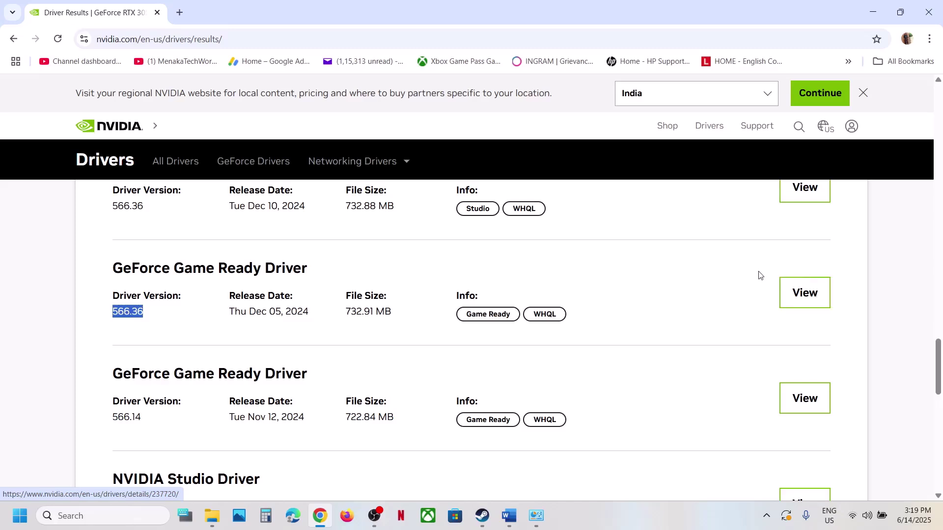
{"action": "left_click", "coordinate": [482, 516]}
Scroll the Word guide down to Step 11 'Verify the game files', then return to Steam.
{"action": "left_click", "coordinate": [505, 526]}
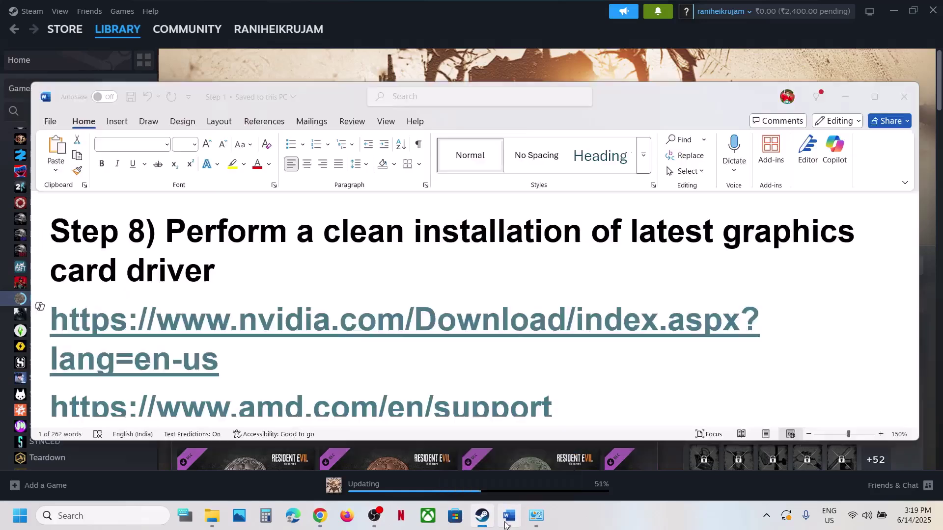
{"action": "triple_click", "coordinate": [394, 375]}
{"action": "scroll", "coordinate": [411, 353], "scroll_direction": "down", "scroll_amount": 5}
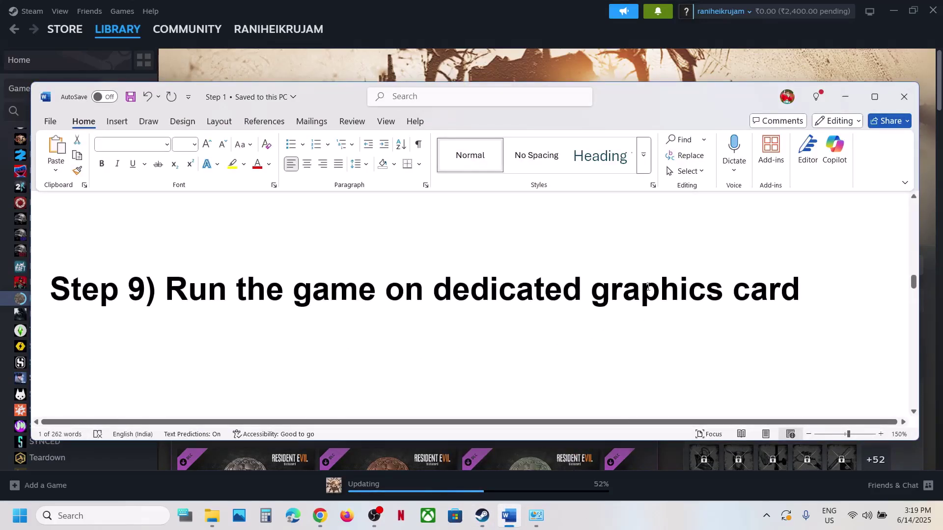
{"action": "scroll", "coordinate": [449, 337], "scroll_direction": "down", "scroll_amount": 6}
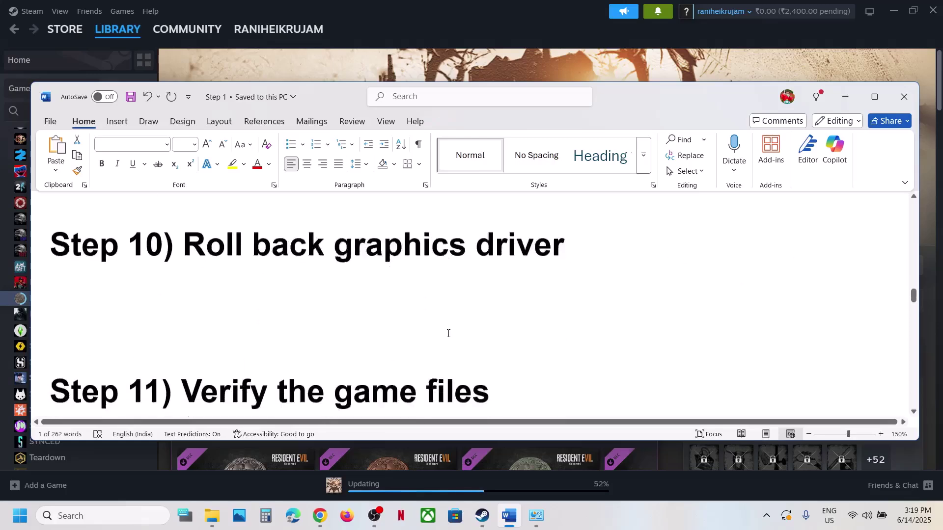
{"action": "scroll", "coordinate": [454, 334], "scroll_direction": "up", "scroll_amount": 2}
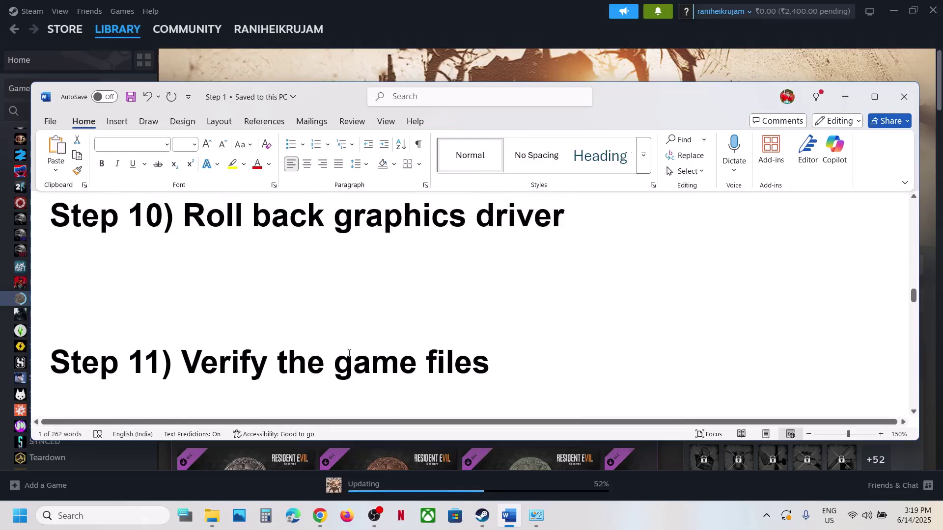
{"action": "key", "text": "alt+Tab"}
Review Resident Evil 7's Installed Files properties, then return to the Word guide's Step 12 (-dx11/-dx12).
{"action": "scroll", "coordinate": [114, 312], "scroll_direction": "up", "scroll_amount": 3}
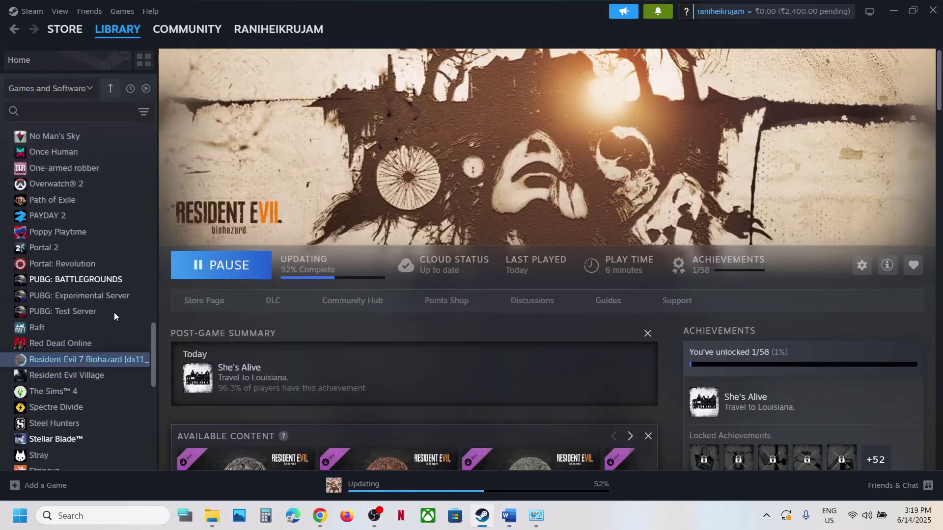
{"action": "right_click", "coordinate": [111, 360]}
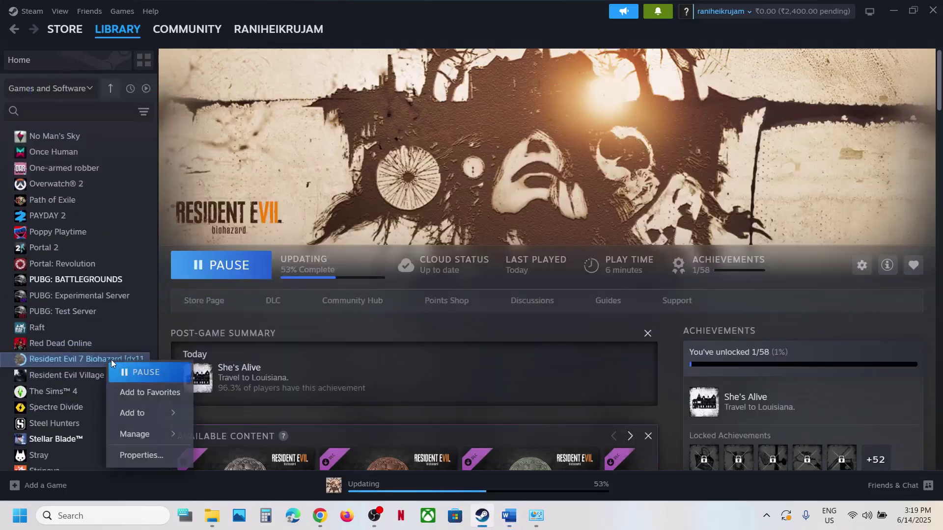
{"action": "left_click", "coordinate": [154, 456]}
{"action": "left_click", "coordinate": [273, 191]}
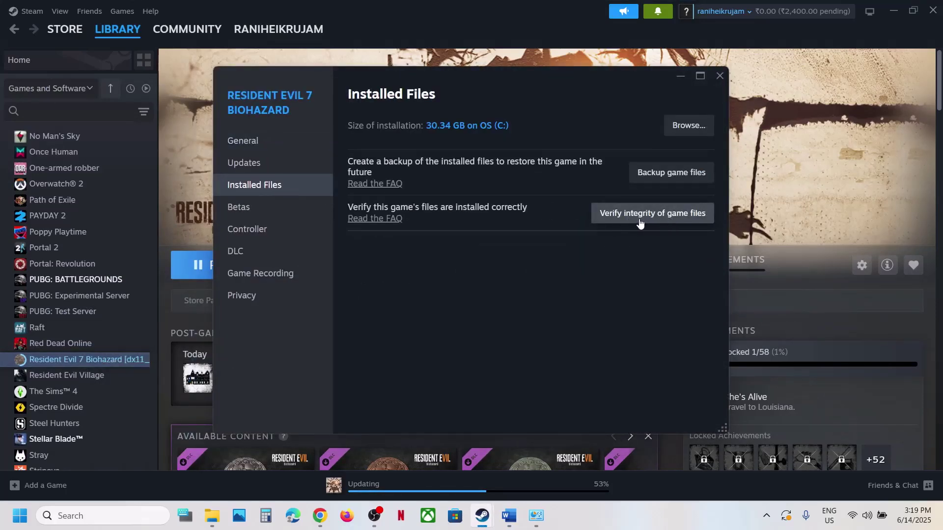
{"action": "left_click", "coordinate": [719, 77]}
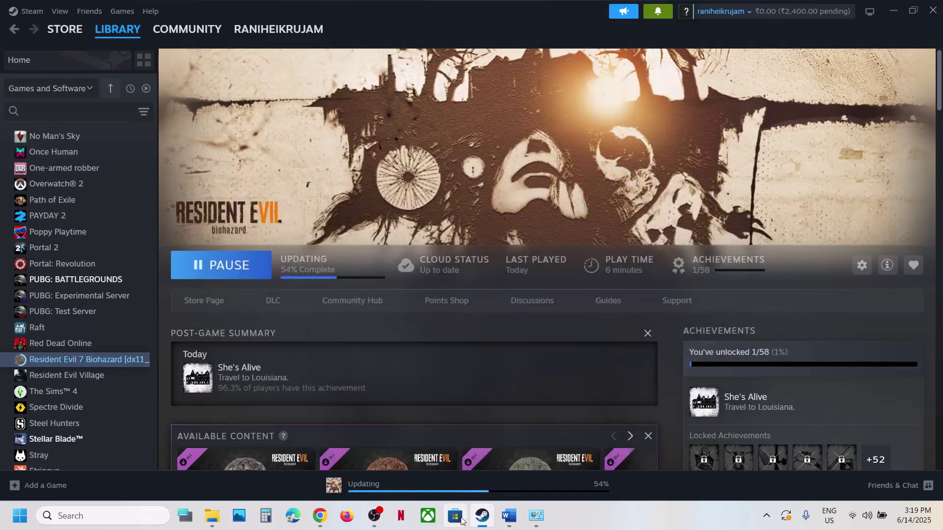
{"action": "left_click", "coordinate": [508, 516]}
{"action": "scroll", "coordinate": [328, 246], "scroll_direction": "down", "scroll_amount": 3}
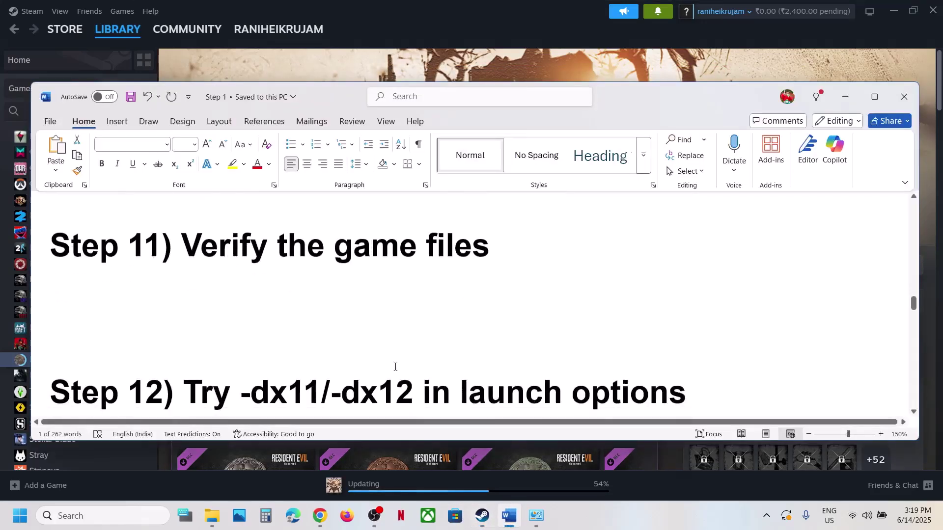
Delete -dx12 so Resident Evil 7's launch options are empty, then go back to Word's Step 13.
{"action": "left_click", "coordinate": [331, 58]}
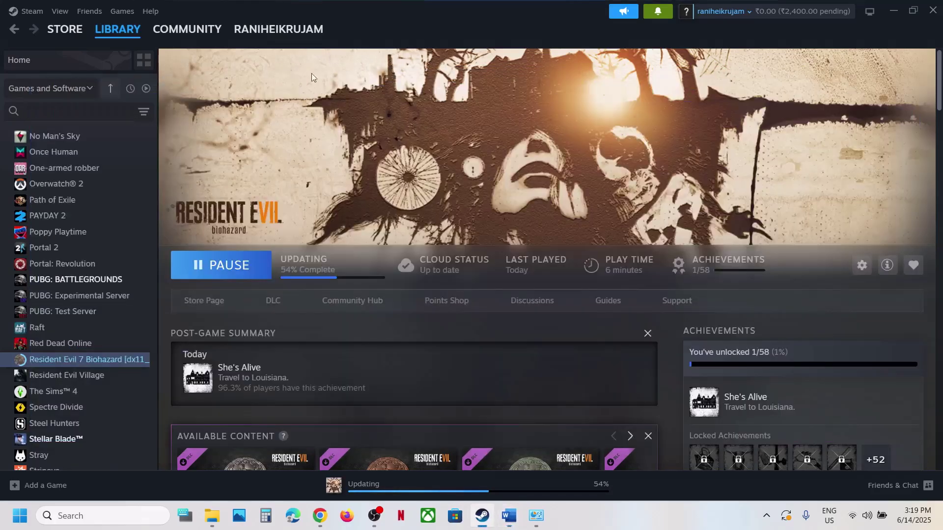
{"action": "right_click", "coordinate": [45, 361]}
{"action": "left_click", "coordinate": [77, 450]}
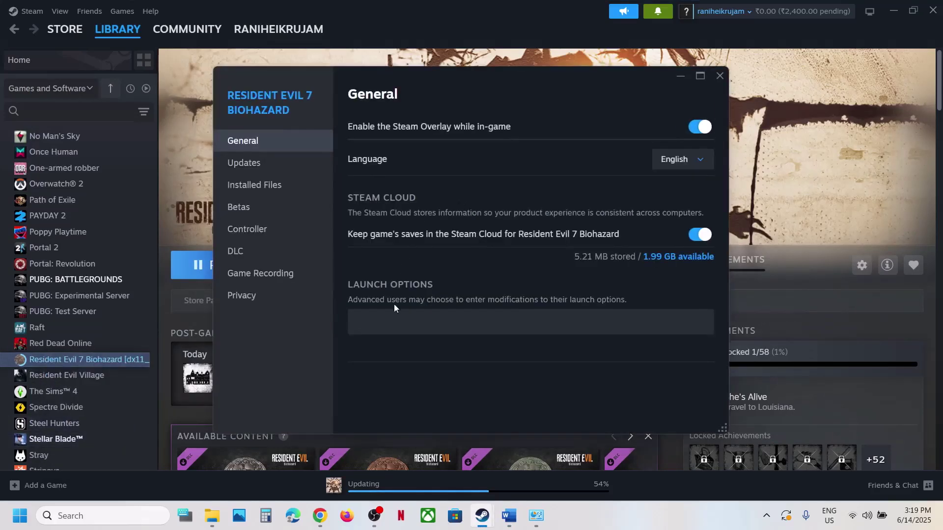
{"action": "left_click", "coordinate": [387, 320]}
{"action": "double_click", "coordinate": [399, 321]}
{"action": "key", "text": "BackSpace"}
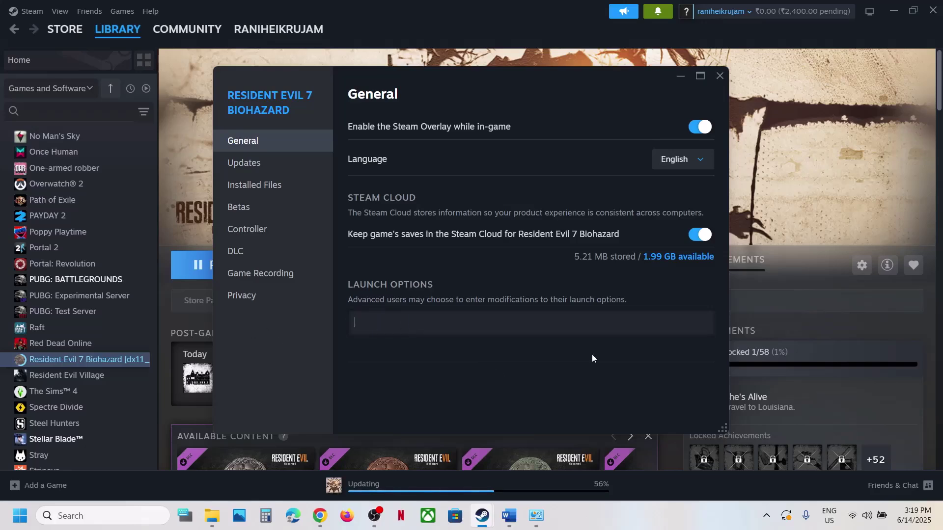
{"action": "left_click", "coordinate": [718, 77]}
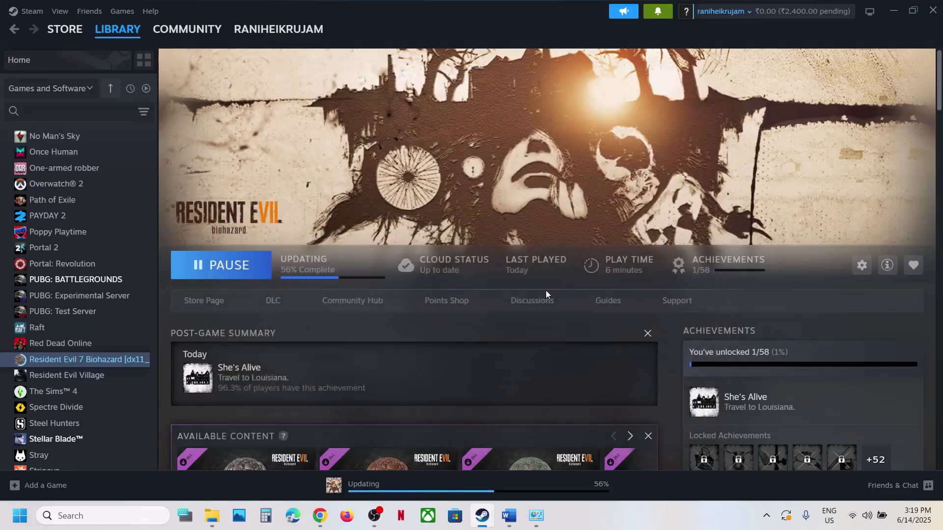
{"action": "left_click", "coordinate": [508, 516]}
Check Windows Update, where the 2025-06 Cumulative Update KB5063060 is waiting for a restart.
{"action": "scroll", "coordinate": [426, 316], "scroll_direction": "down", "scroll_amount": 4}
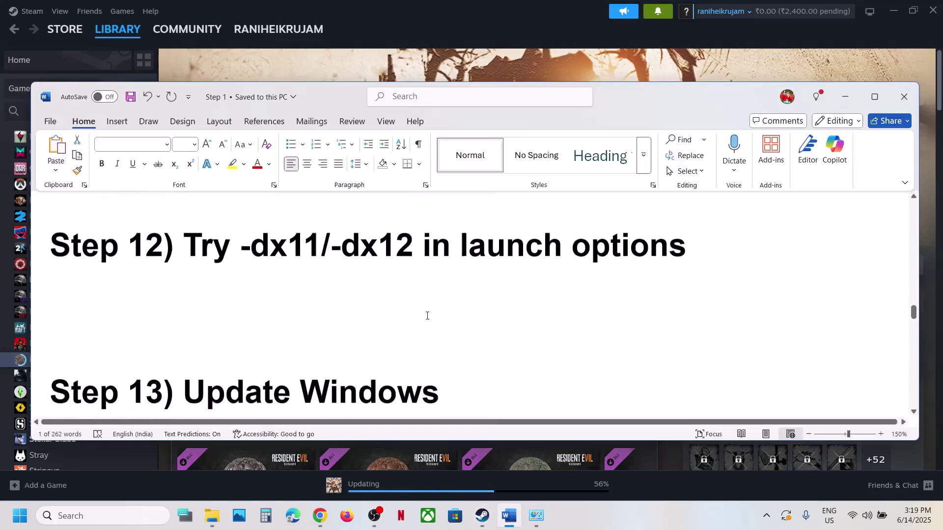
{"action": "left_click", "coordinate": [427, 71]}
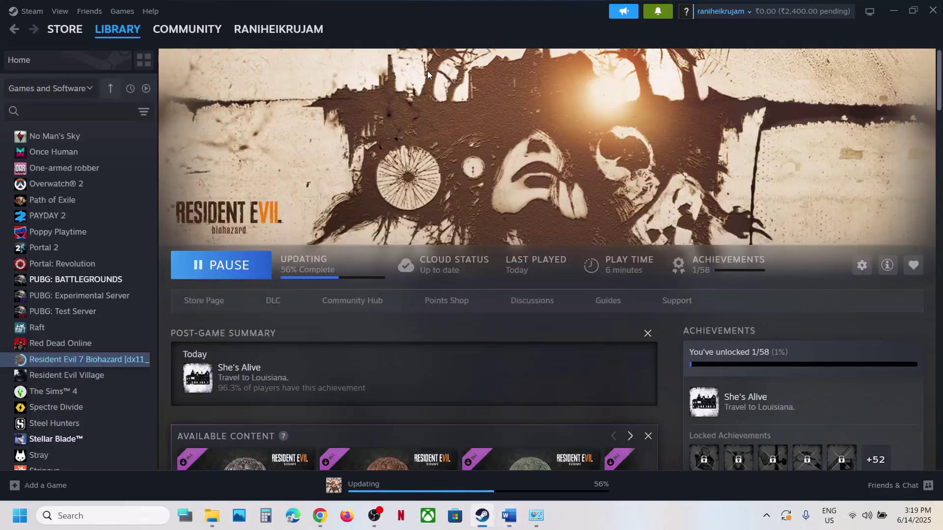
{"action": "key", "text": "super+i"}
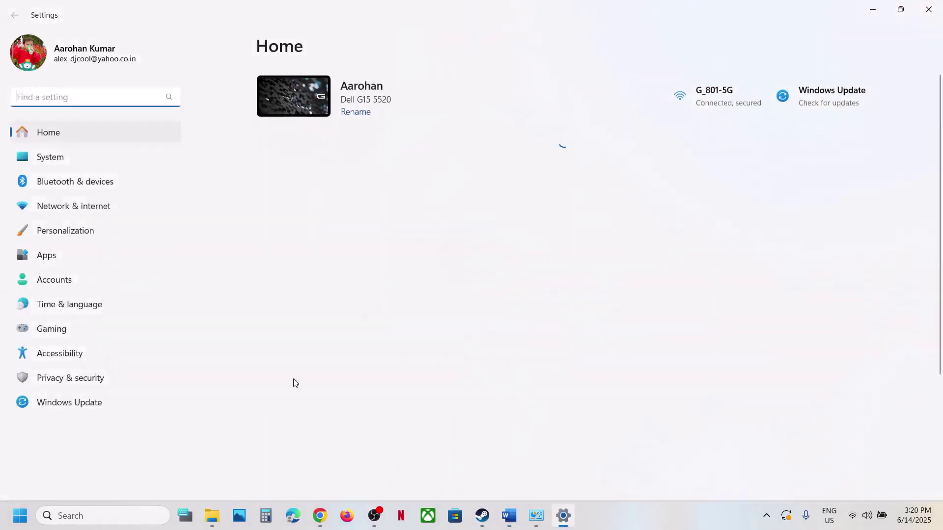
{"action": "left_click", "coordinate": [54, 403]}
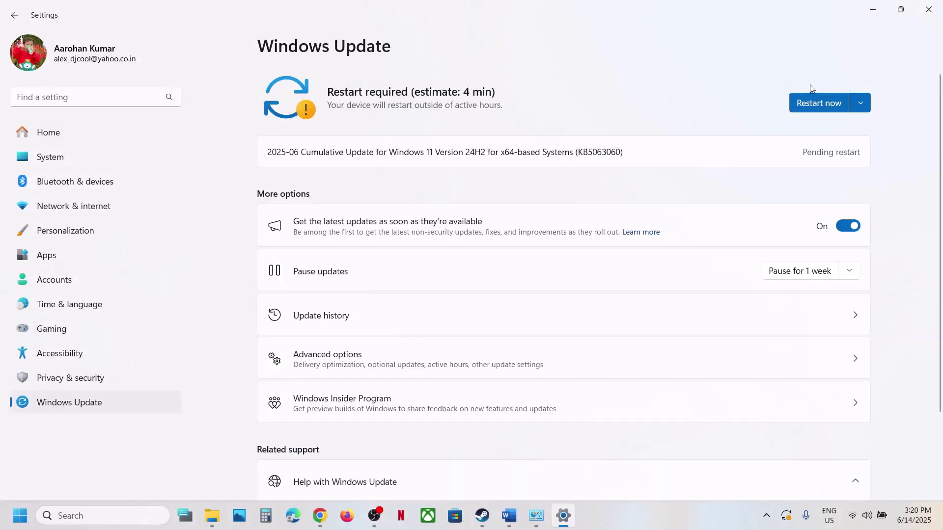
{"action": "left_click_drag", "start_coordinate": [536, 154], "coordinate": [630, 148]}
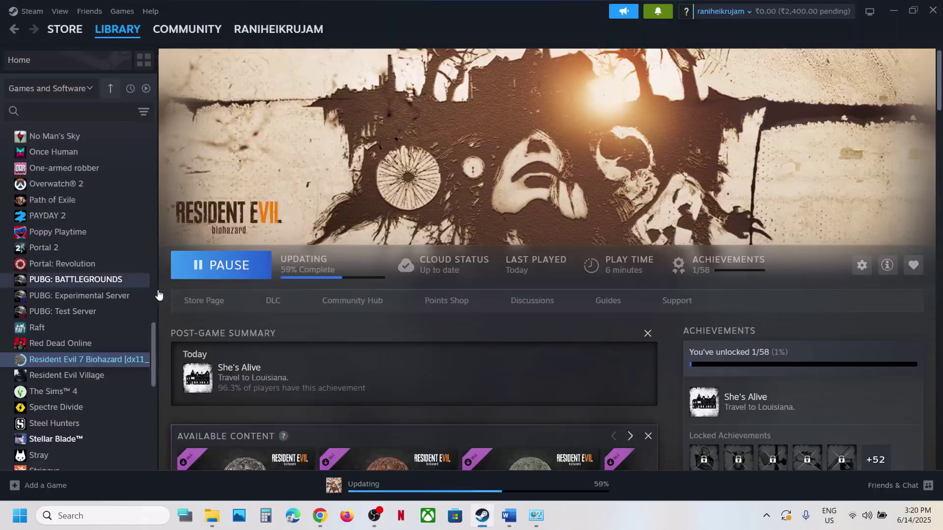
Copy the Visual C++ docs link from the Word guide and open it in a new Chrome tab.
{"action": "left_click", "coordinate": [928, 10]}
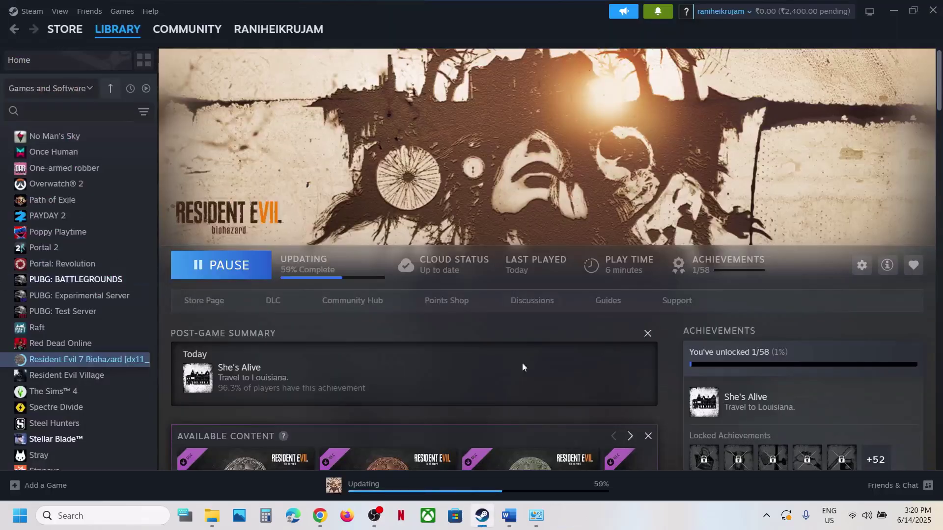
{"action": "left_click", "coordinate": [508, 516]}
{"action": "scroll", "coordinate": [663, 352], "scroll_direction": "down", "scroll_amount": 3}
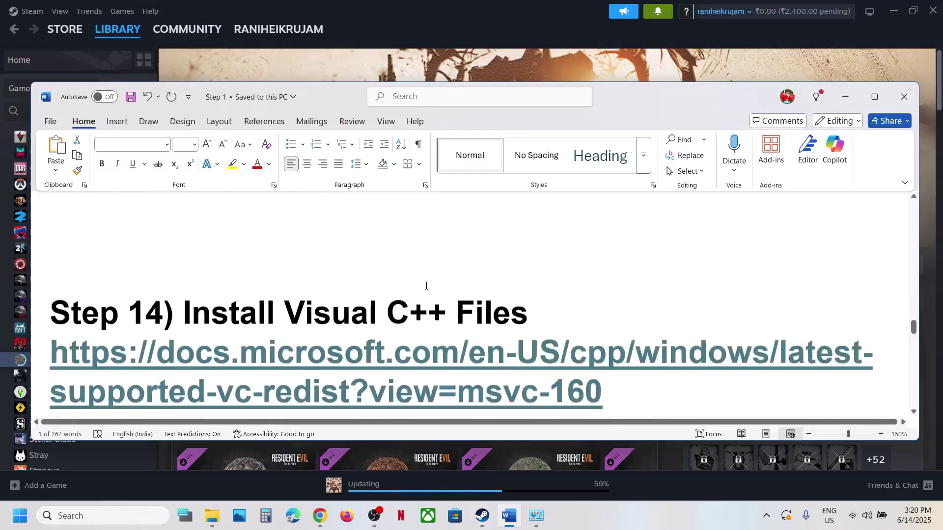
{"action": "left_click_drag", "start_coordinate": [294, 313], "coordinate": [196, 312]}
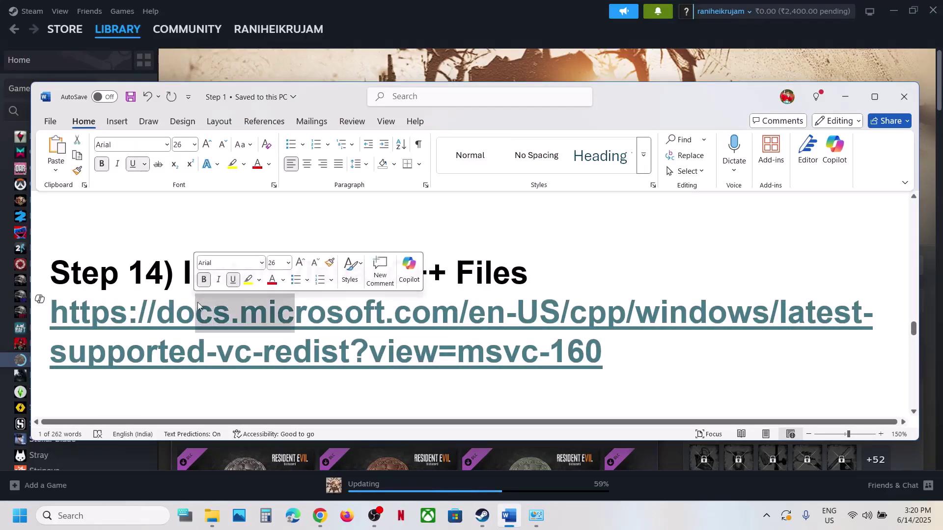
{"action": "left_click_drag", "start_coordinate": [60, 310], "coordinate": [659, 378]}
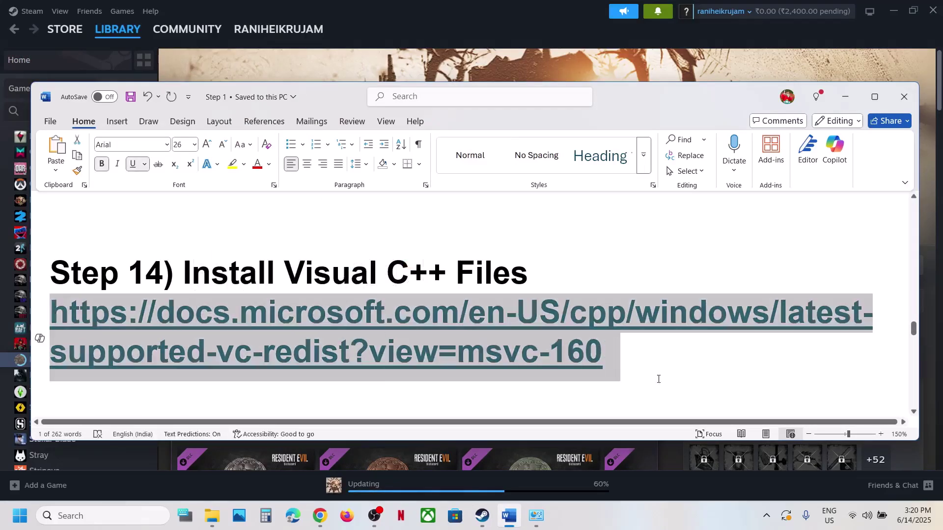
{"action": "left_click", "coordinate": [319, 516]}
{"action": "left_click", "coordinate": [179, 12]}
{"action": "type", "text": "https://docs.microsoft.com/en-us/cpp/windows/latest-supported-vc-redist?view=msvc-160"}
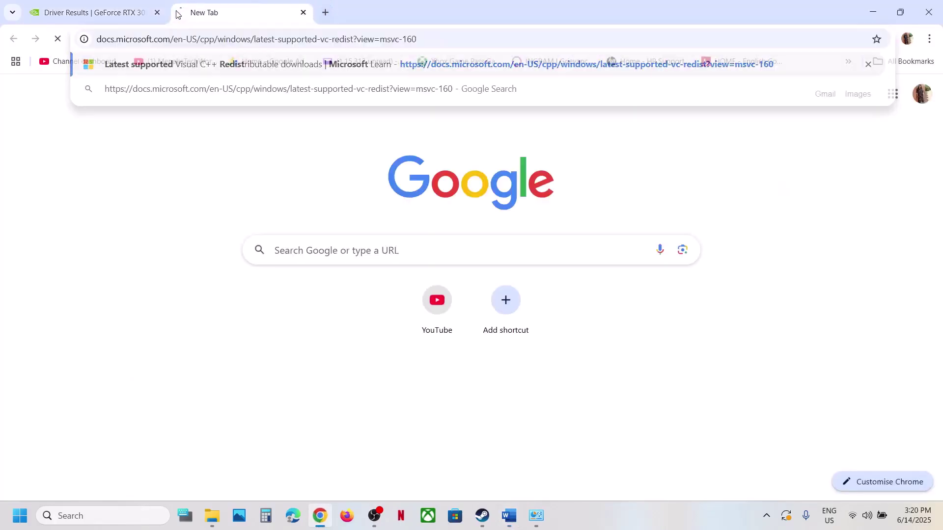
{"action": "key", "text": "Return"}
Download the x86 Visual C++ Redistributable and run VC_redist.x86.exe.
{"action": "scroll", "coordinate": [344, 225], "scroll_direction": "down", "scroll_amount": 5}
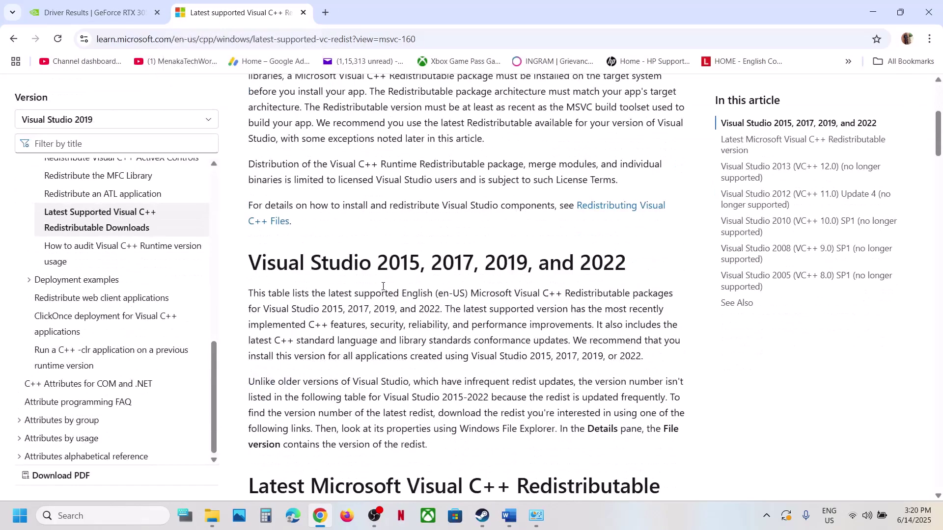
{"action": "left_click_drag", "start_coordinate": [328, 201], "coordinate": [474, 228]}
{"action": "left_click", "coordinate": [474, 229]}
{"action": "scroll", "coordinate": [474, 229], "scroll_direction": "down", "scroll_amount": 7}
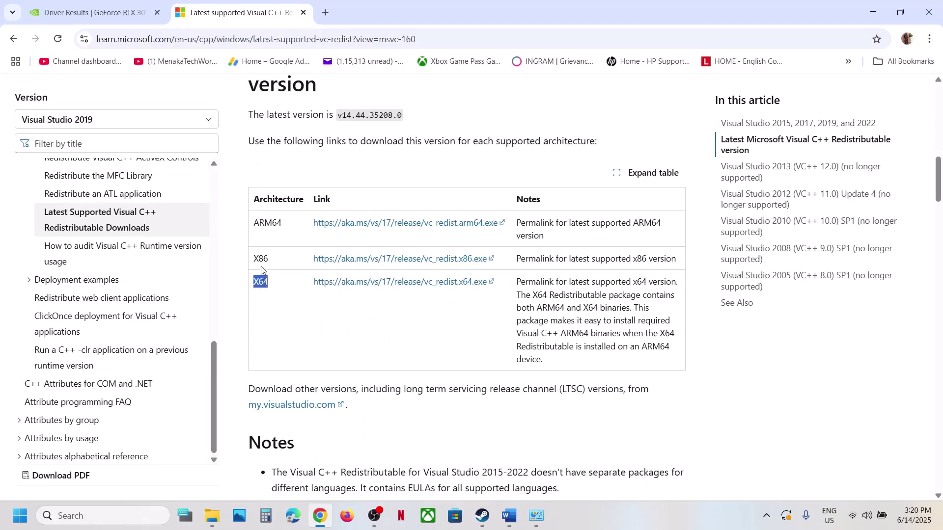
{"action": "left_click", "coordinate": [393, 258]}
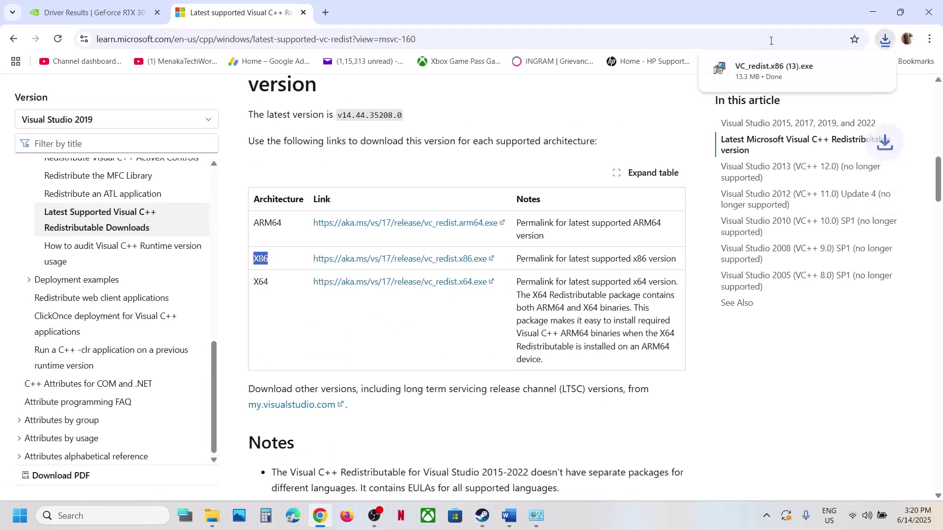
{"action": "left_click", "coordinate": [808, 69]}
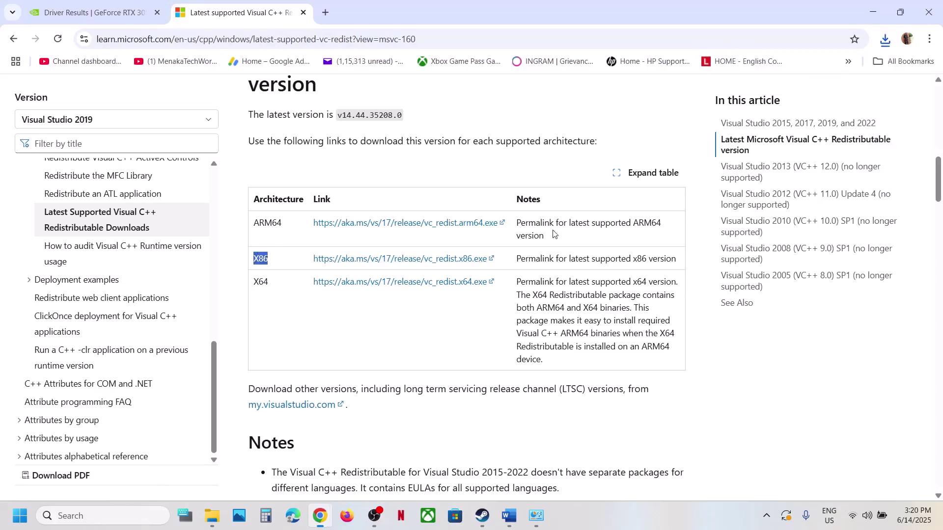
Repair the x86 and x64 Visual C++ 2015-2022 redistributables, approving each UAC prompt.
{"action": "left_click", "coordinate": [482, 320]}
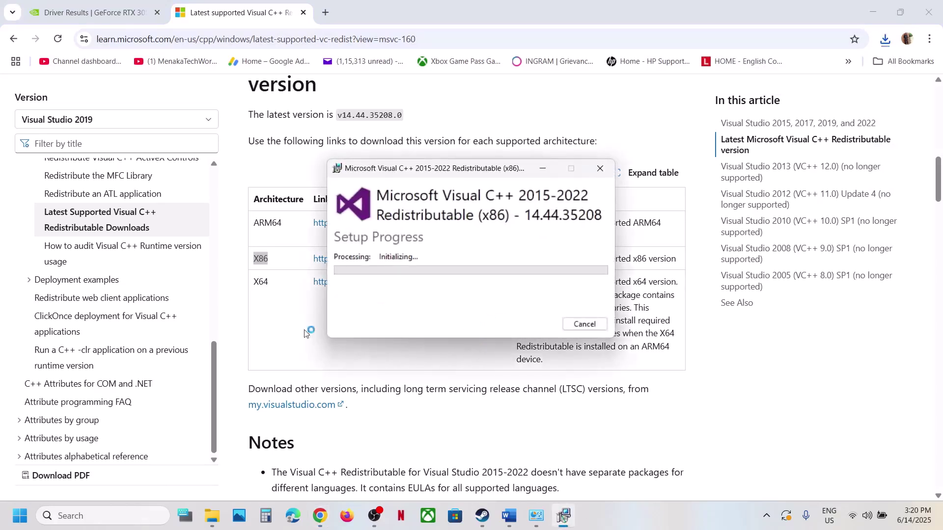
{"action": "left_click", "coordinate": [410, 347]}
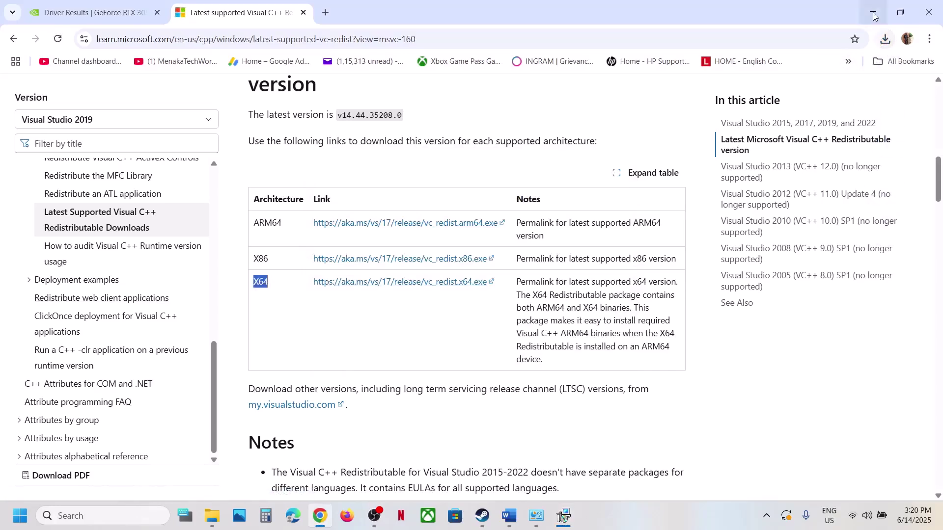
{"action": "left_click", "coordinate": [885, 39]}
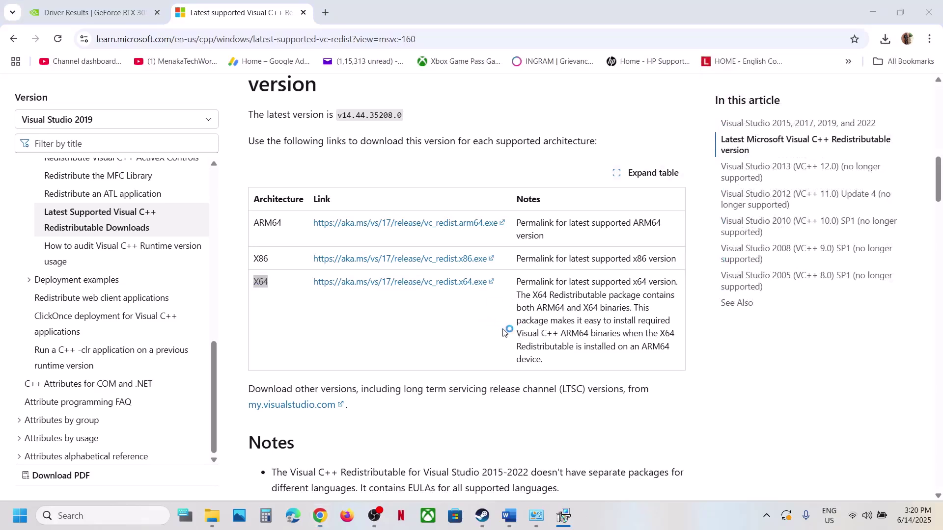
{"action": "left_click", "coordinate": [472, 330]}
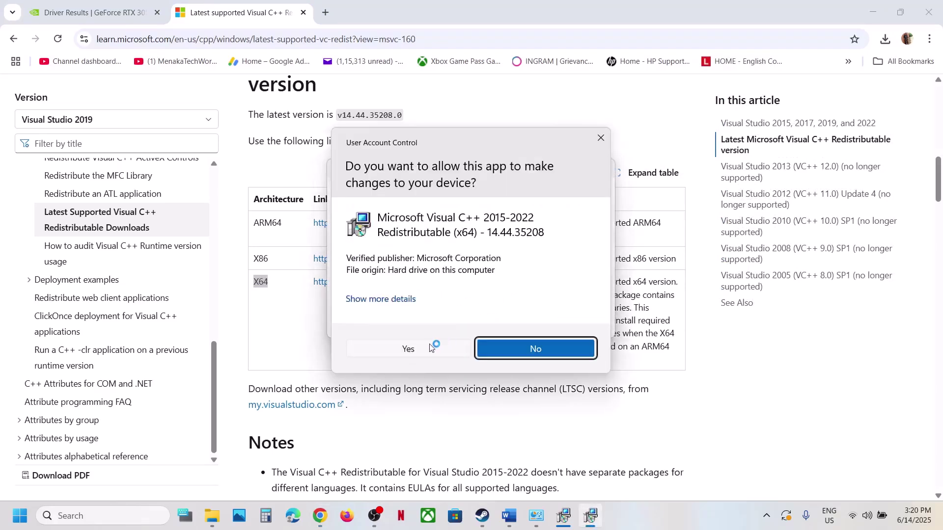
{"action": "left_click", "coordinate": [432, 346]}
Close the x86 and x64 Setup Successful dialogs for version 14.44.35208.
{"action": "left_click_drag", "start_coordinate": [454, 177], "coordinate": [371, 186]}
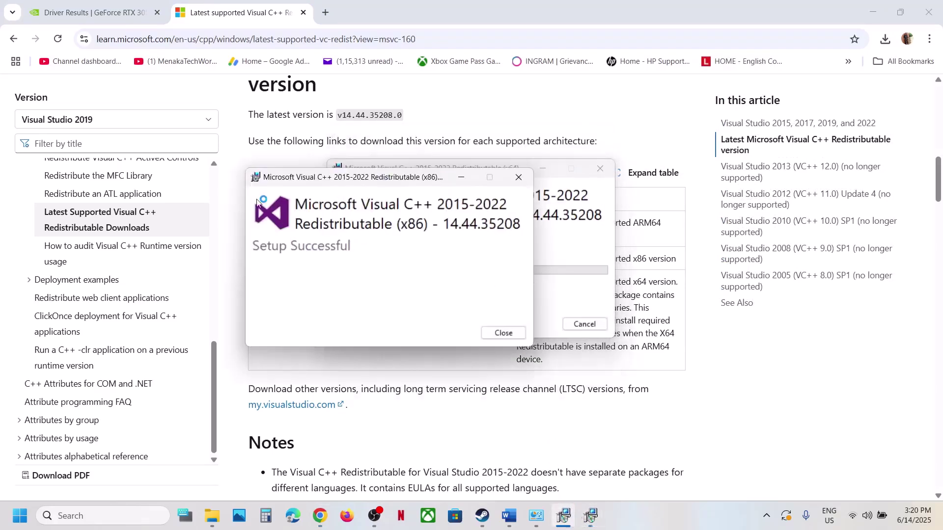
{"action": "left_click_drag", "start_coordinate": [445, 161], "coordinate": [559, 162]}
{"action": "left_click", "coordinate": [432, 319]}
{"action": "left_click", "coordinate": [503, 333]}
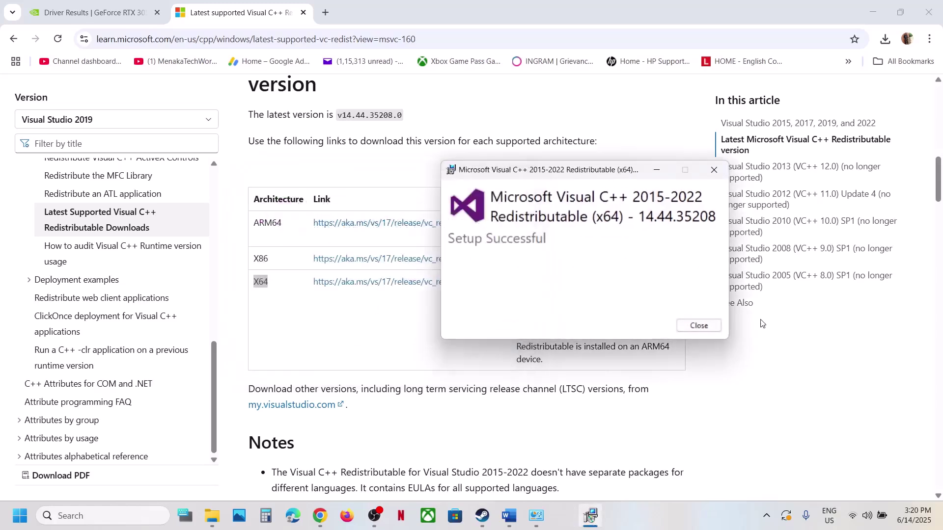
{"action": "left_click", "coordinate": [699, 326]}
Look at the Start menu power options, dismiss the menu, and bring Steam back up.
{"action": "left_click", "coordinate": [20, 516]}
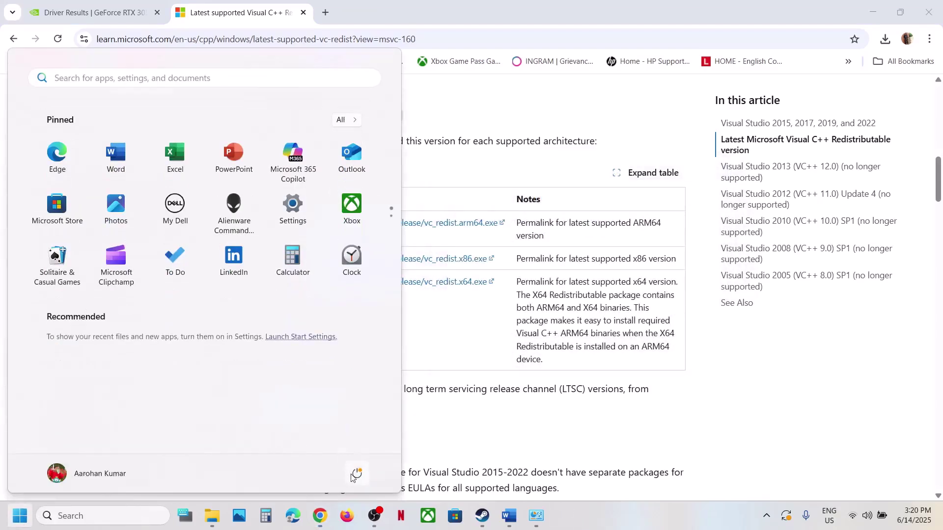
{"action": "left_click", "coordinate": [357, 473]}
{"action": "left_click", "coordinate": [620, 439]}
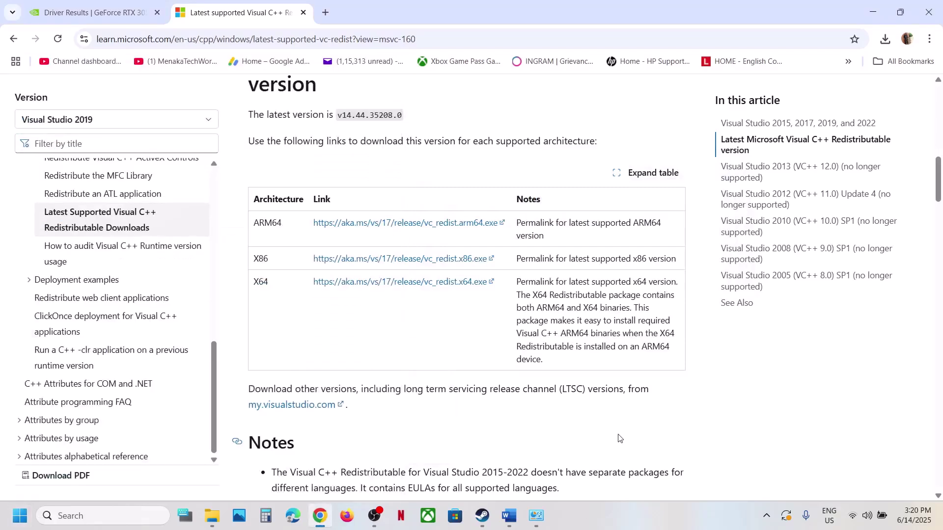
{"action": "left_click", "coordinate": [481, 516]}
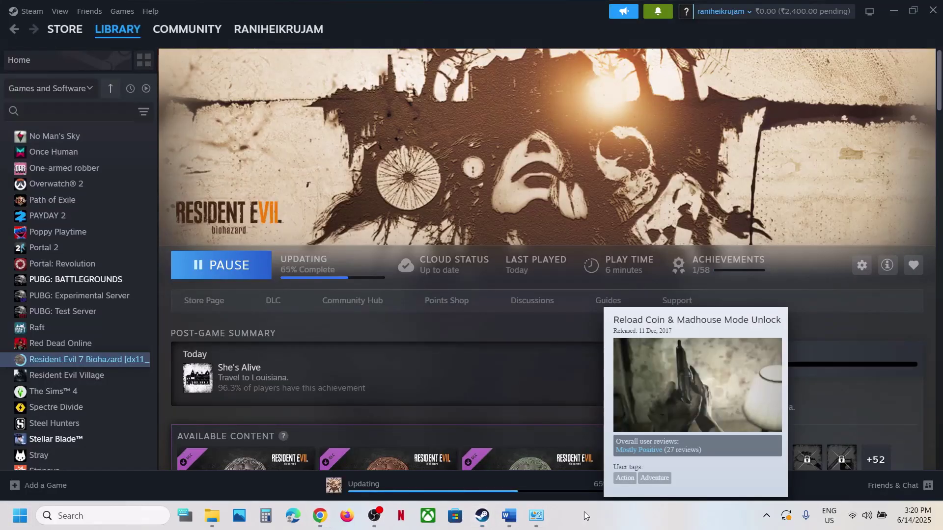
Copy the 'View Advanced system settings' line from the Word notes.
{"action": "left_click", "coordinate": [508, 516]}
{"action": "scroll", "coordinate": [408, 324], "scroll_direction": "down", "scroll_amount": 2}
{"action": "scroll", "coordinate": [408, 324], "scroll_direction": "down", "scroll_amount": 3}
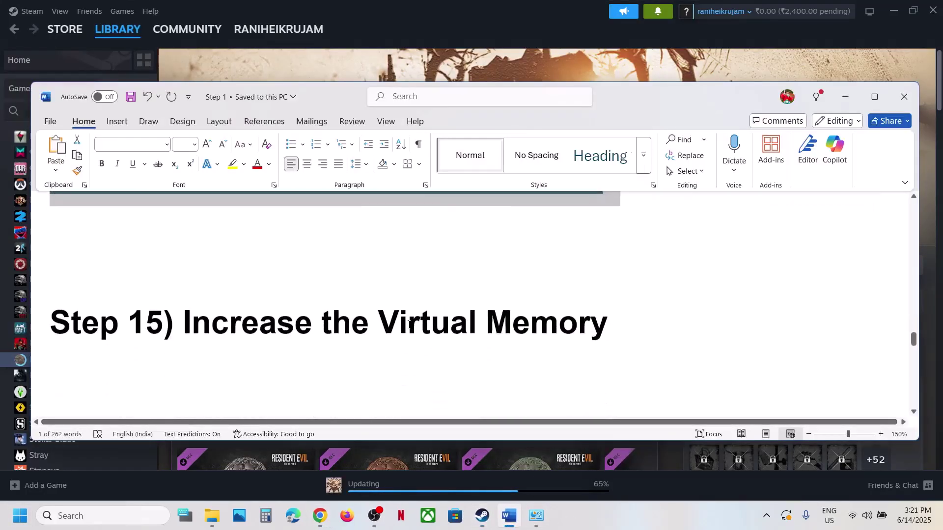
{"action": "left_click", "coordinate": [509, 515]}
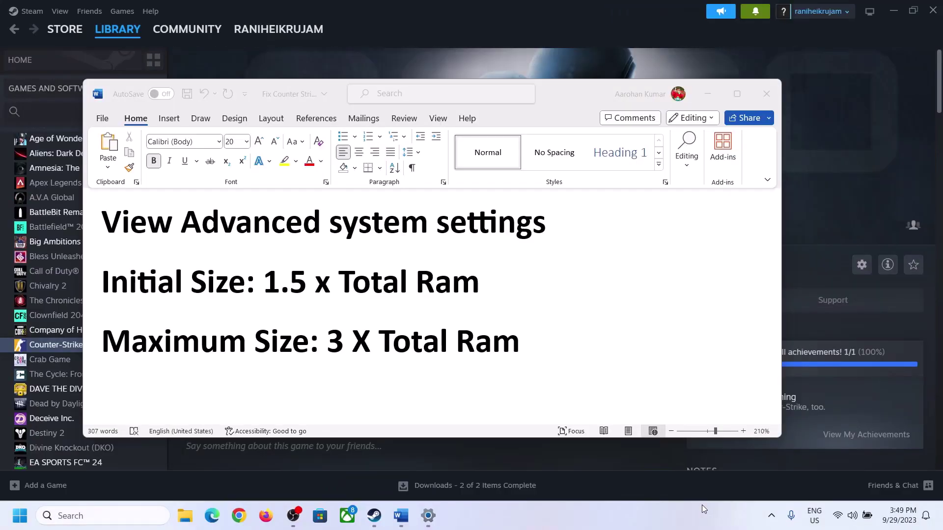
{"action": "left_click", "coordinate": [134, 225]}
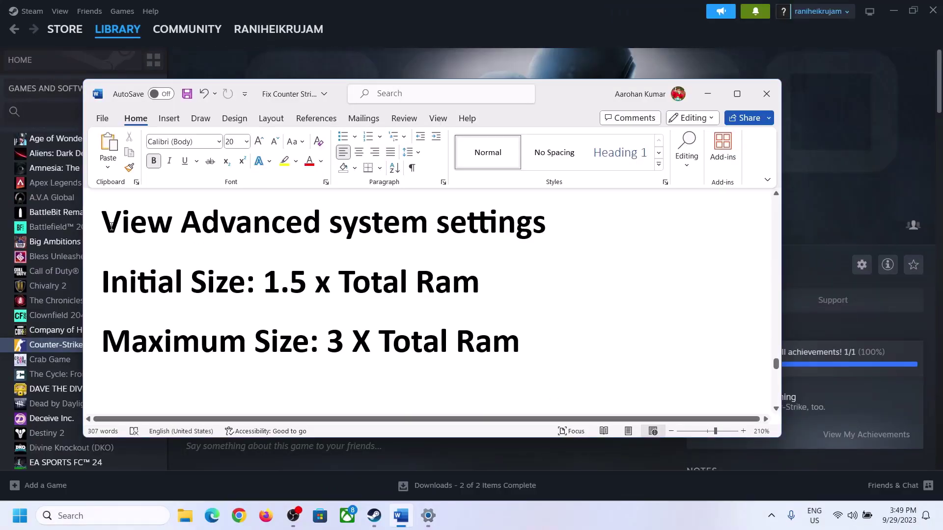
{"action": "left_click_drag", "start_coordinate": [112, 227], "coordinate": [520, 235]}
{"action": "key", "text": "ctrl+c"}
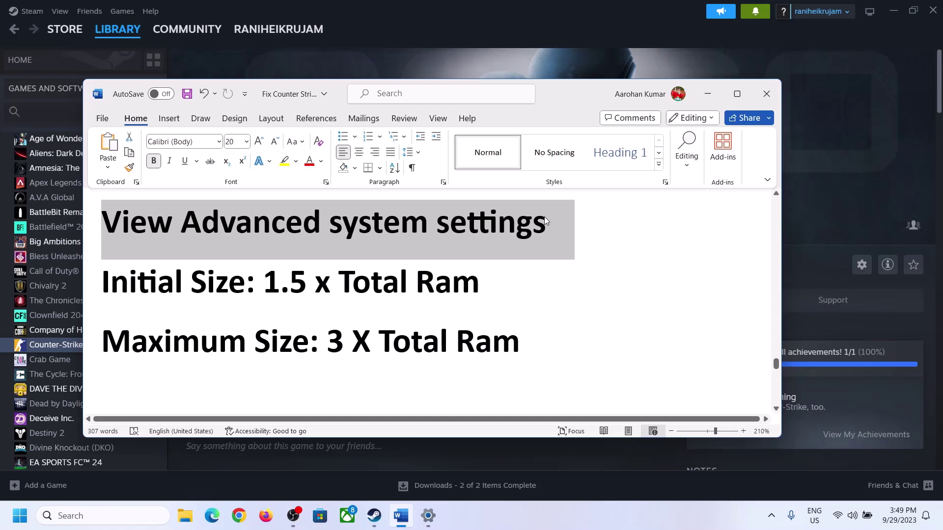
Search for advanced system settings and open Virtual Memory from Performance Options' Advanced tab.
{"action": "left_click", "coordinate": [112, 515]}
{"action": "key", "text": "ctrl+v"}
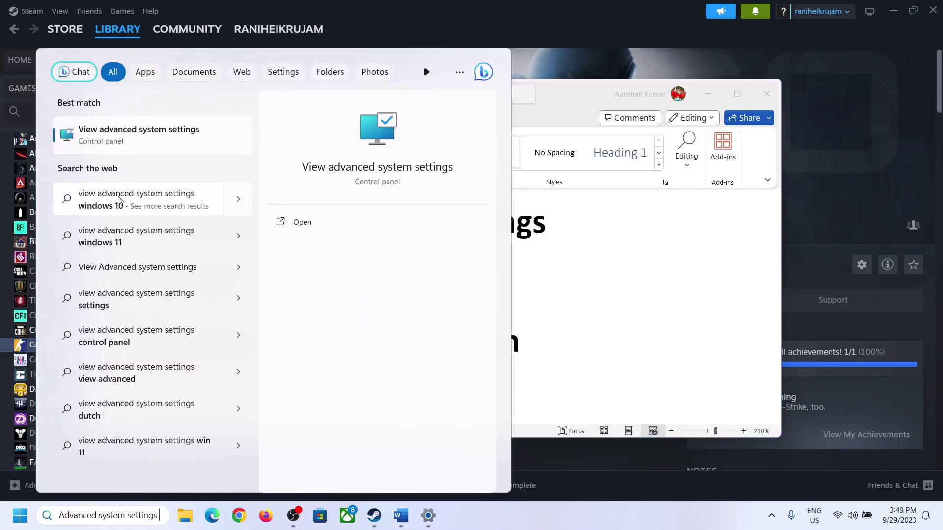
{"action": "left_click", "coordinate": [133, 144]}
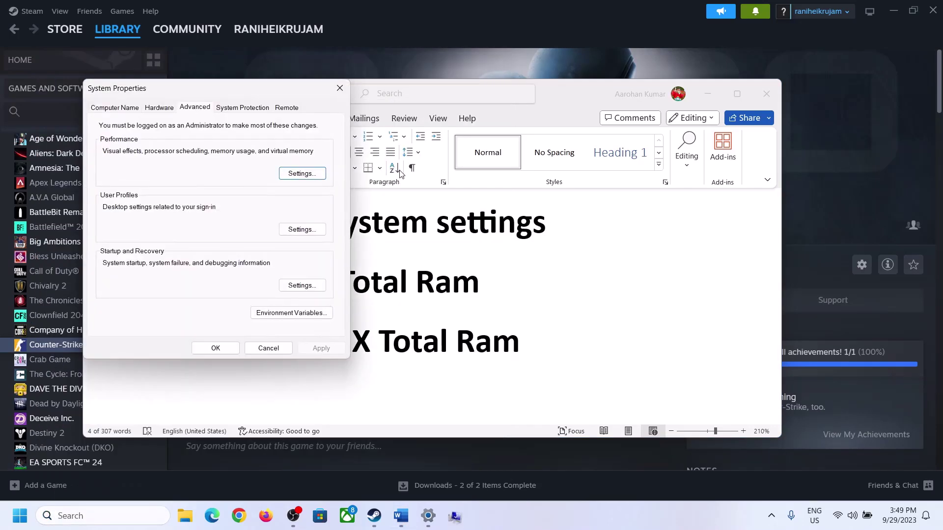
{"action": "left_click_drag", "start_coordinate": [196, 95], "coordinate": [421, 171]}
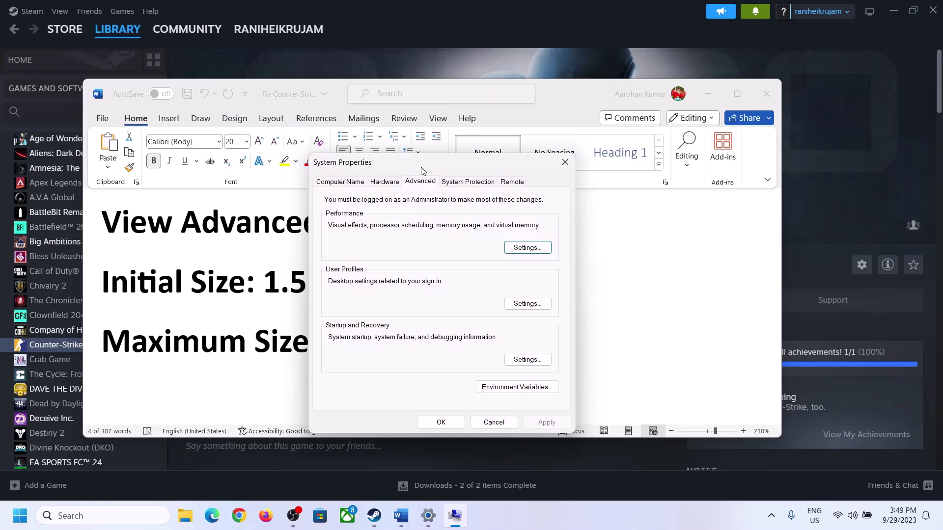
{"action": "left_click", "coordinate": [527, 249]}
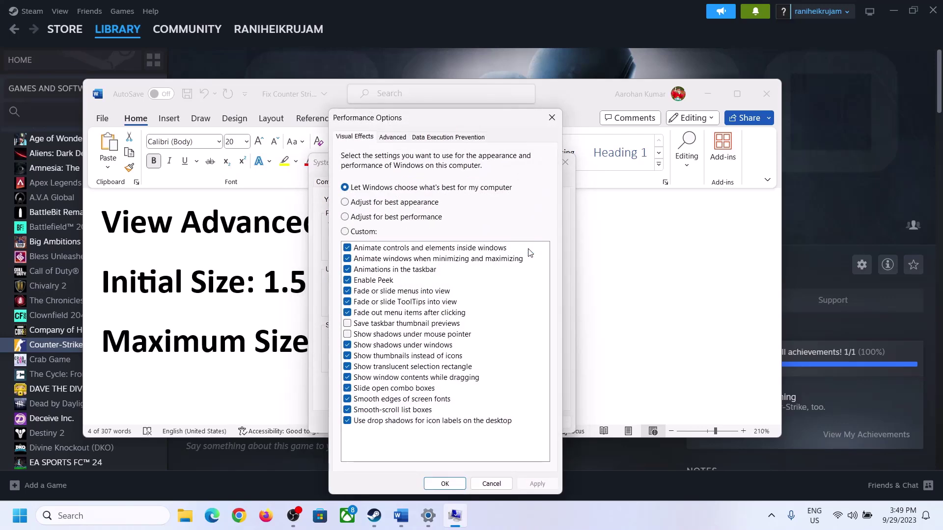
{"action": "left_click", "coordinate": [393, 137]}
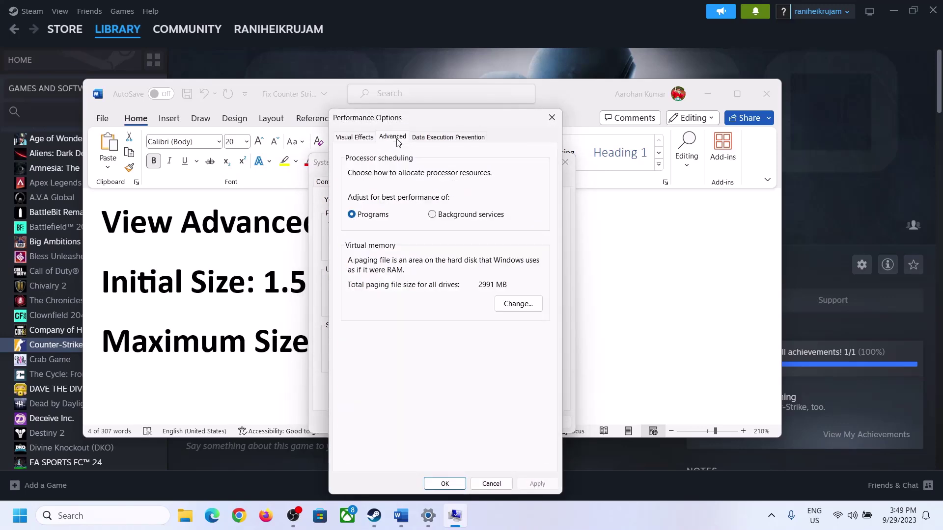
{"action": "left_click", "coordinate": [520, 303]}
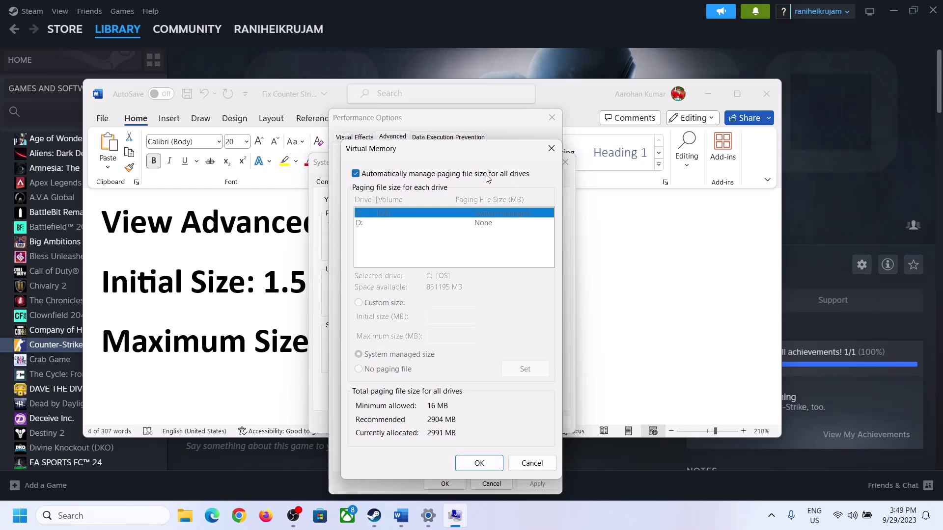
Turn off automatic paging file management and pick Custom size for C:, noting the 1.5 multiplier.
{"action": "left_click", "coordinate": [355, 174]}
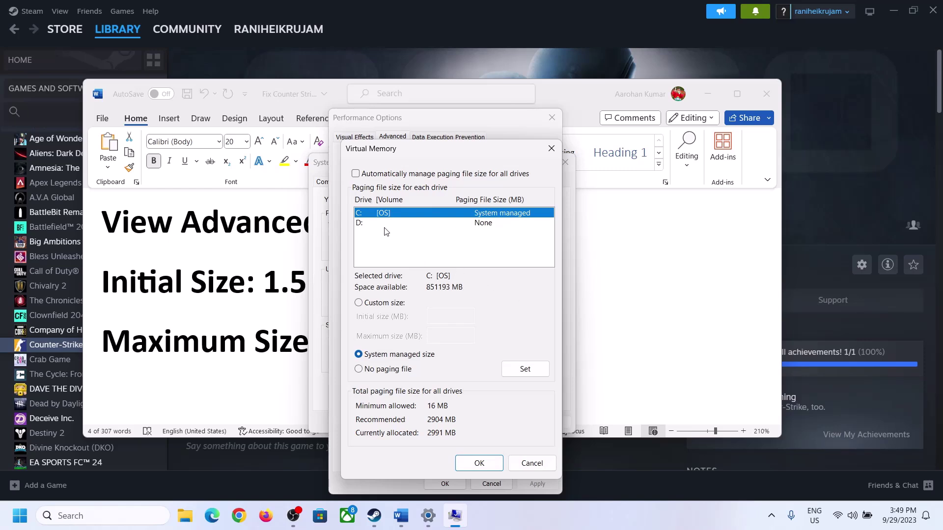
{"action": "left_click", "coordinate": [359, 304]}
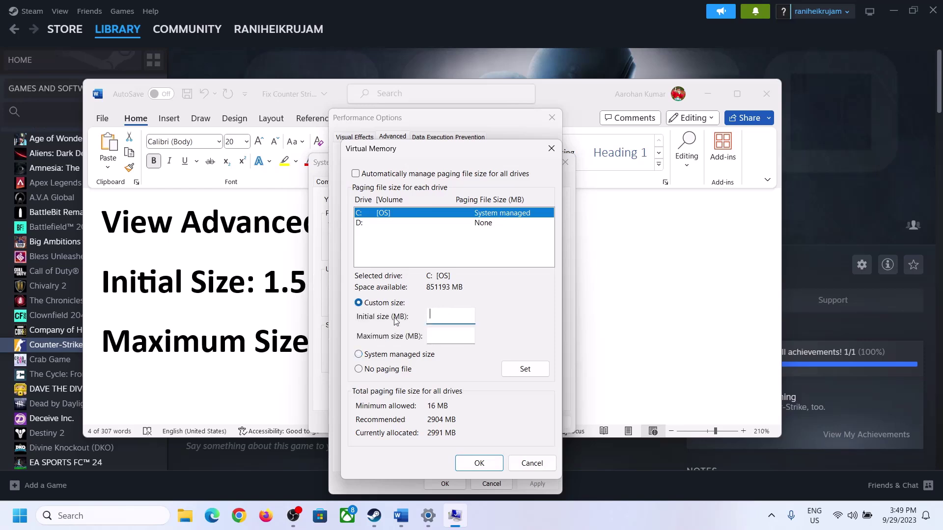
{"action": "left_click", "coordinate": [256, 290]}
{"action": "left_click_drag", "start_coordinate": [264, 284], "coordinate": [486, 287]}
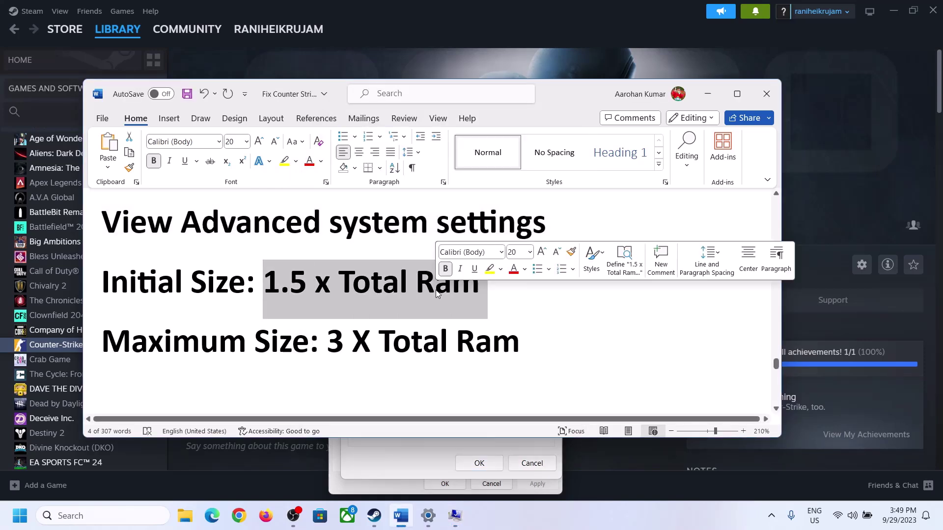
Confirm 16.0 GB installed RAM on Settings' System > About page, then reopen the Virtual Memory dialog.
{"action": "left_click", "coordinate": [428, 518]}
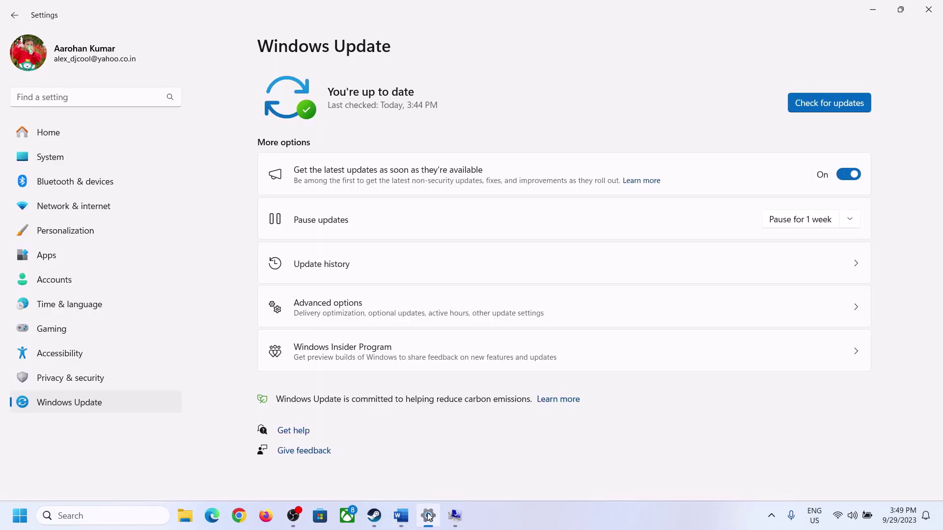
{"action": "left_click", "coordinate": [43, 165]}
{"action": "scroll", "coordinate": [326, 309], "scroll_direction": "down", "scroll_amount": 8}
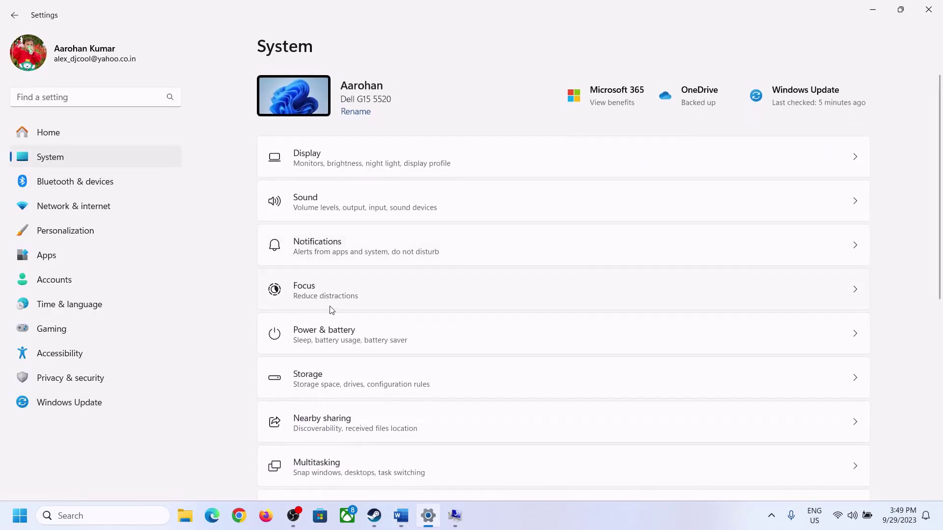
{"action": "left_click", "coordinate": [311, 466]}
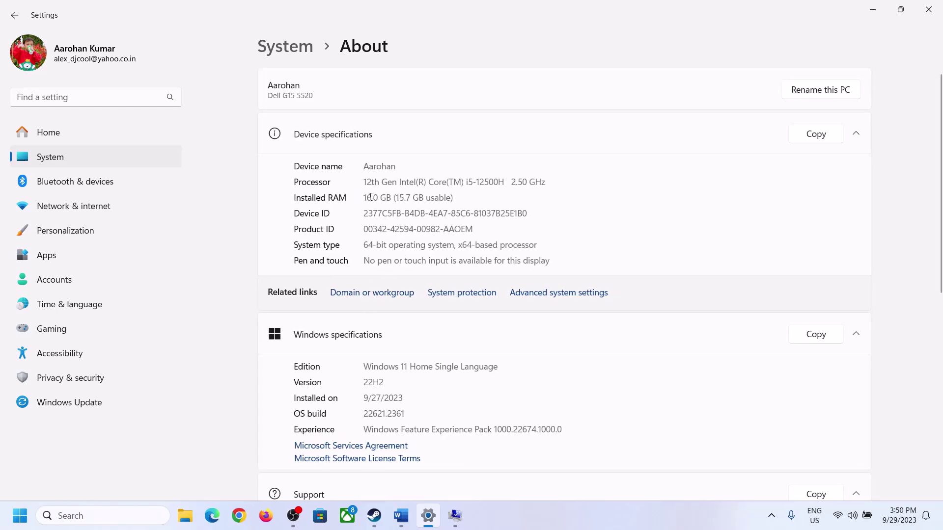
{"action": "left_click_drag", "start_coordinate": [370, 197], "coordinate": [359, 199]}
{"action": "left_click", "coordinate": [370, 197]}
{"action": "left_click_drag", "start_coordinate": [373, 197], "coordinate": [359, 197]}
{"action": "left_click", "coordinate": [456, 517]}
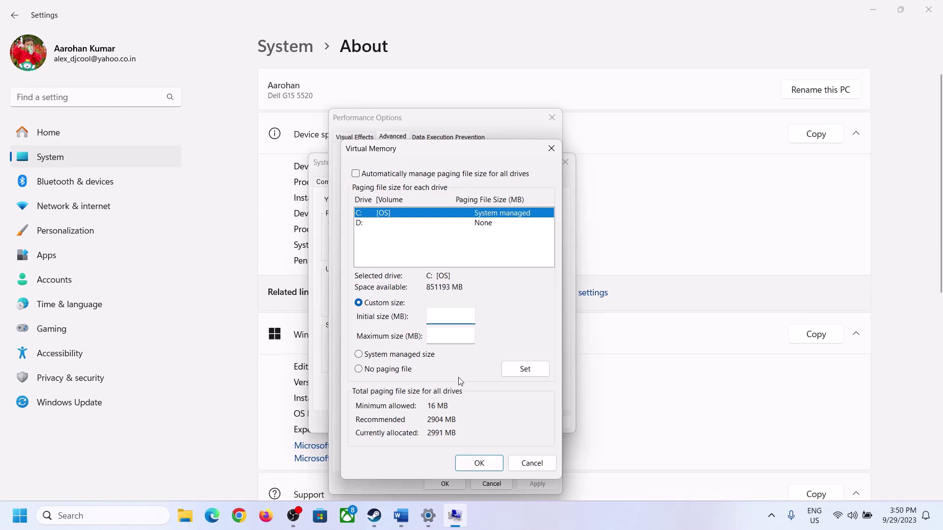